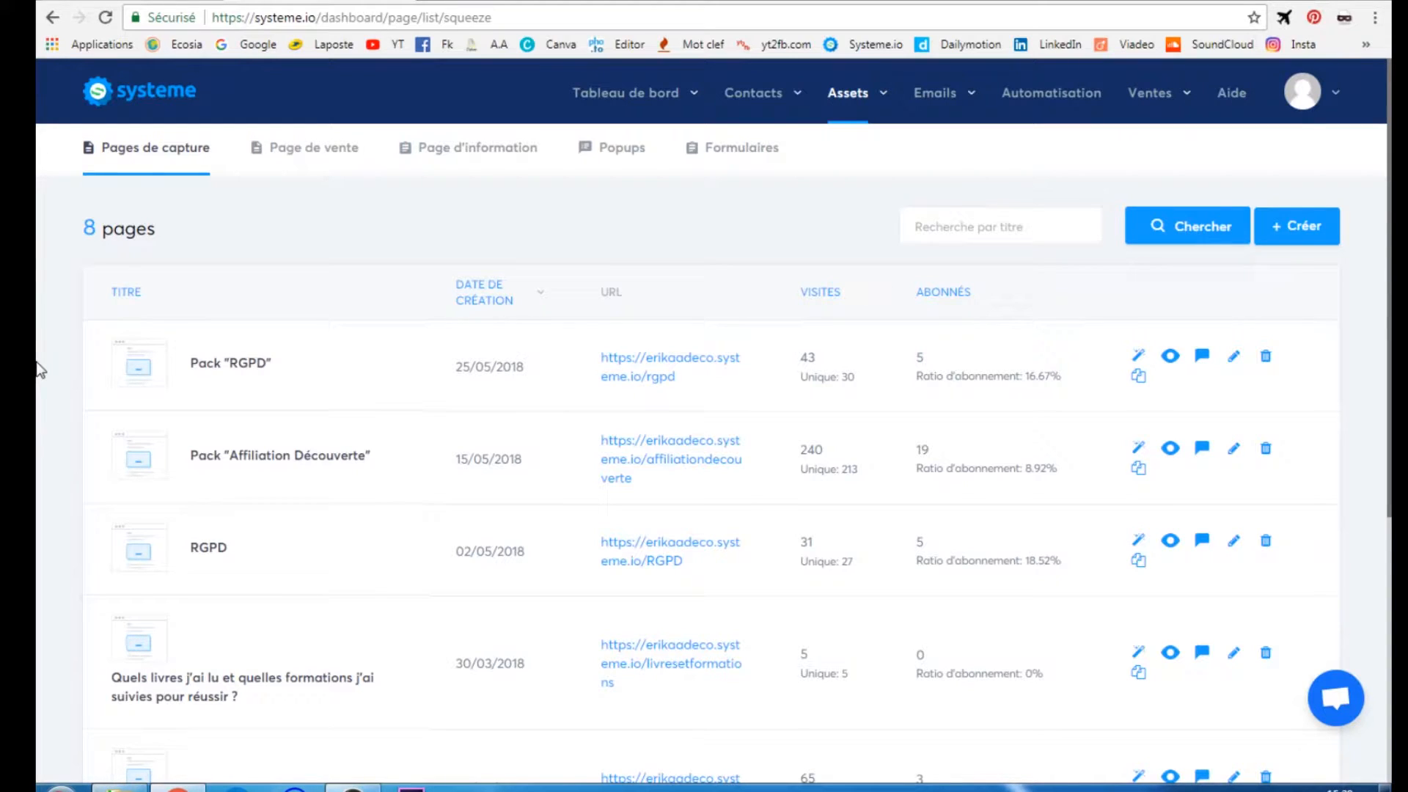
# - Start a new capture page (page de capture) from the Blanc template
pyautogui.click(1282, 230)
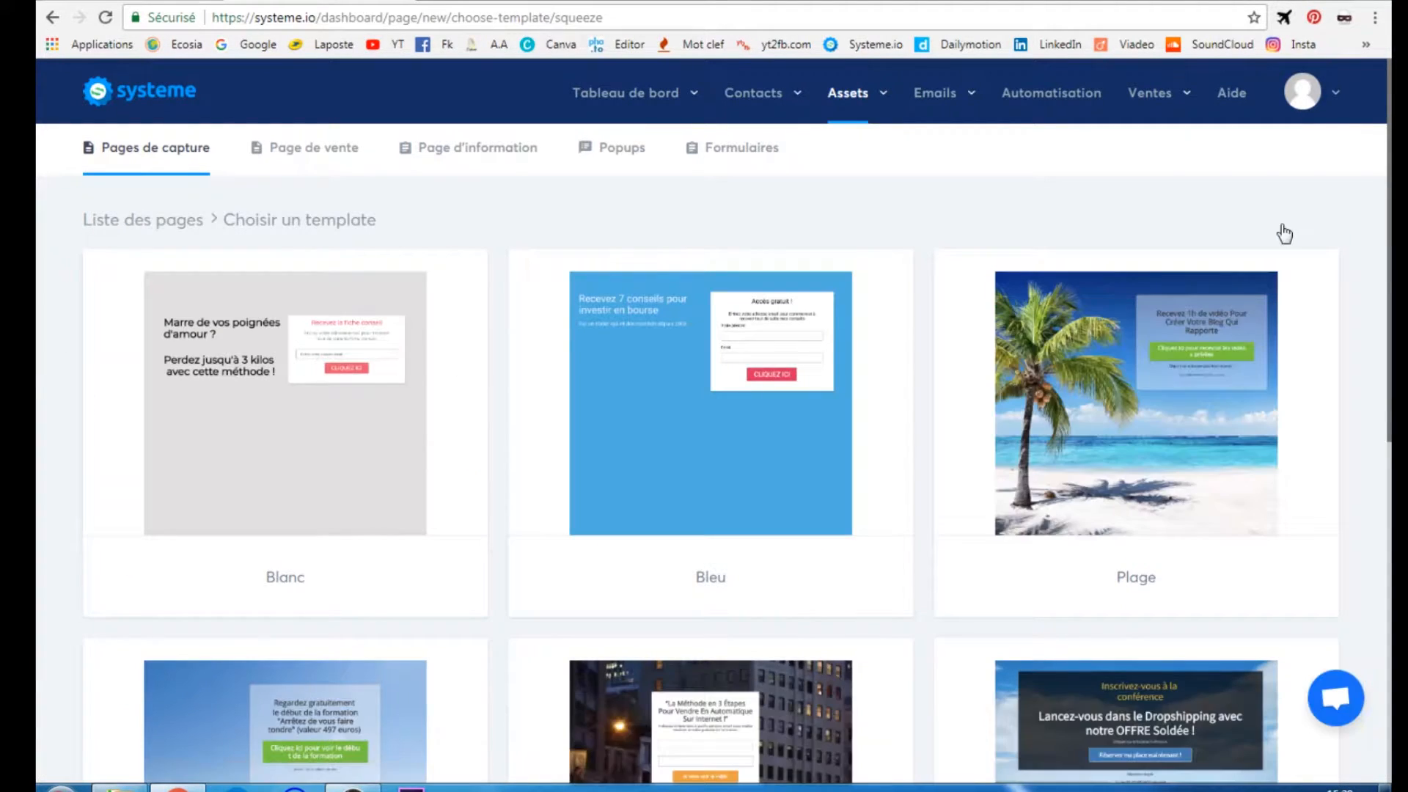
pyautogui.scroll(-5, 38, 372)
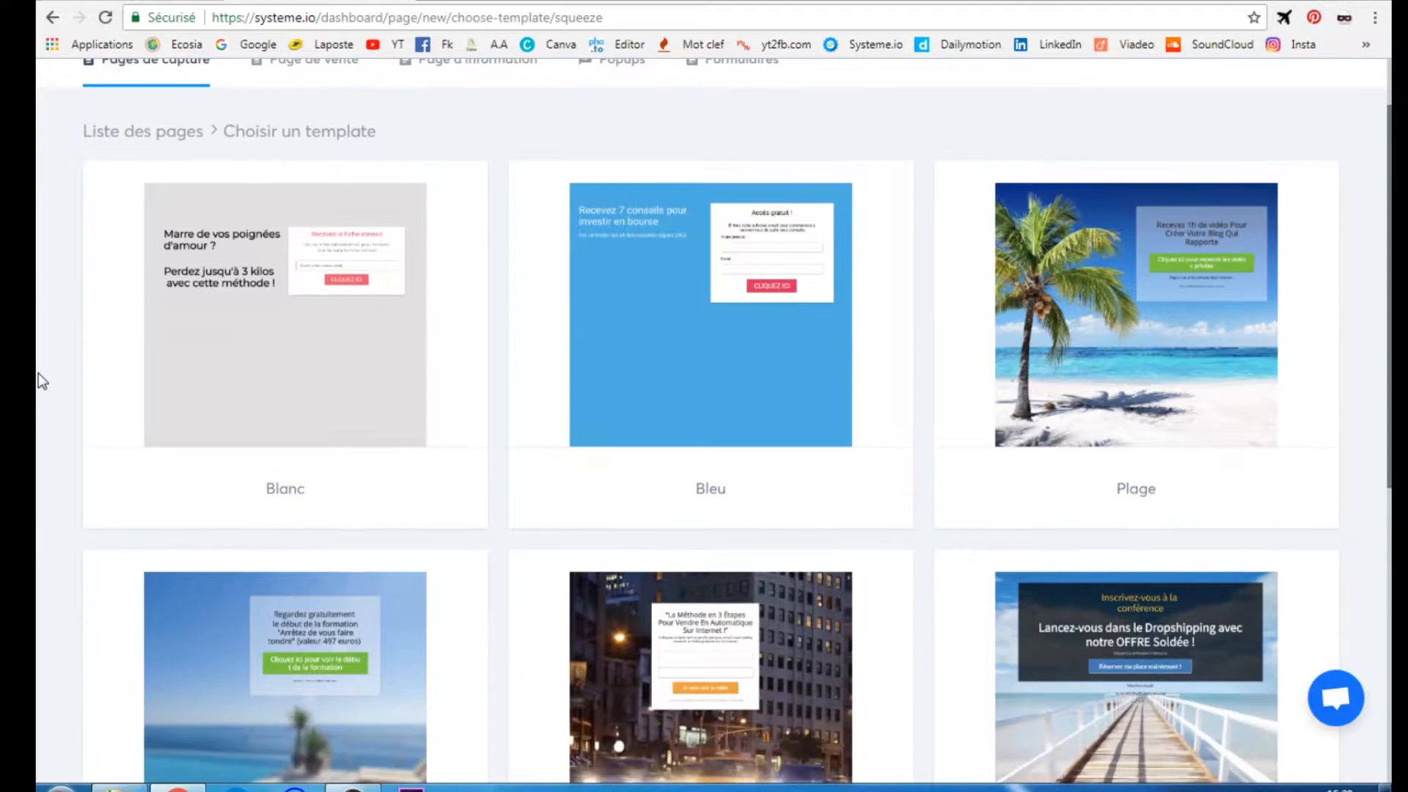
pyautogui.scroll(-4, 38, 374)
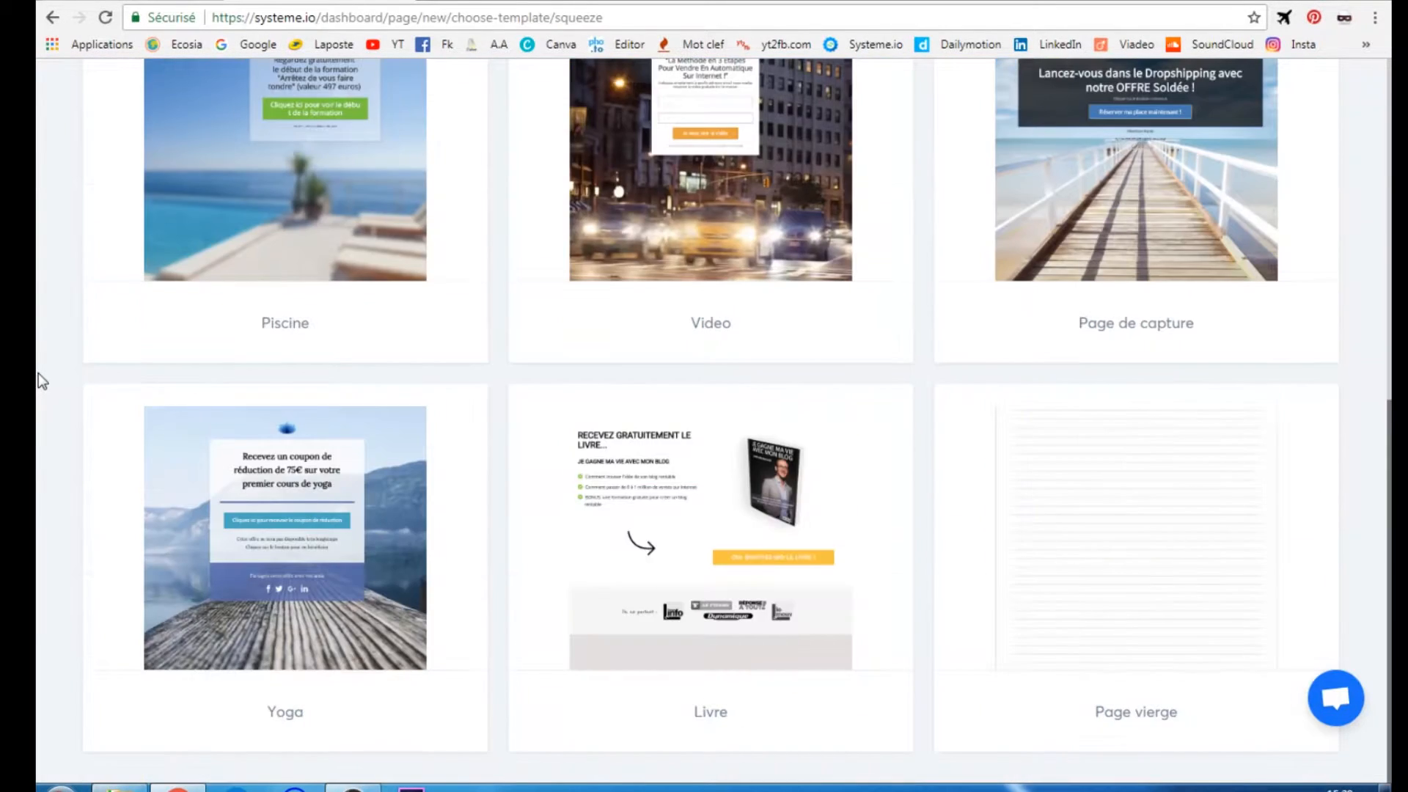
pyautogui.scroll(8, 38, 372)
pyautogui.moveTo(266, 336)
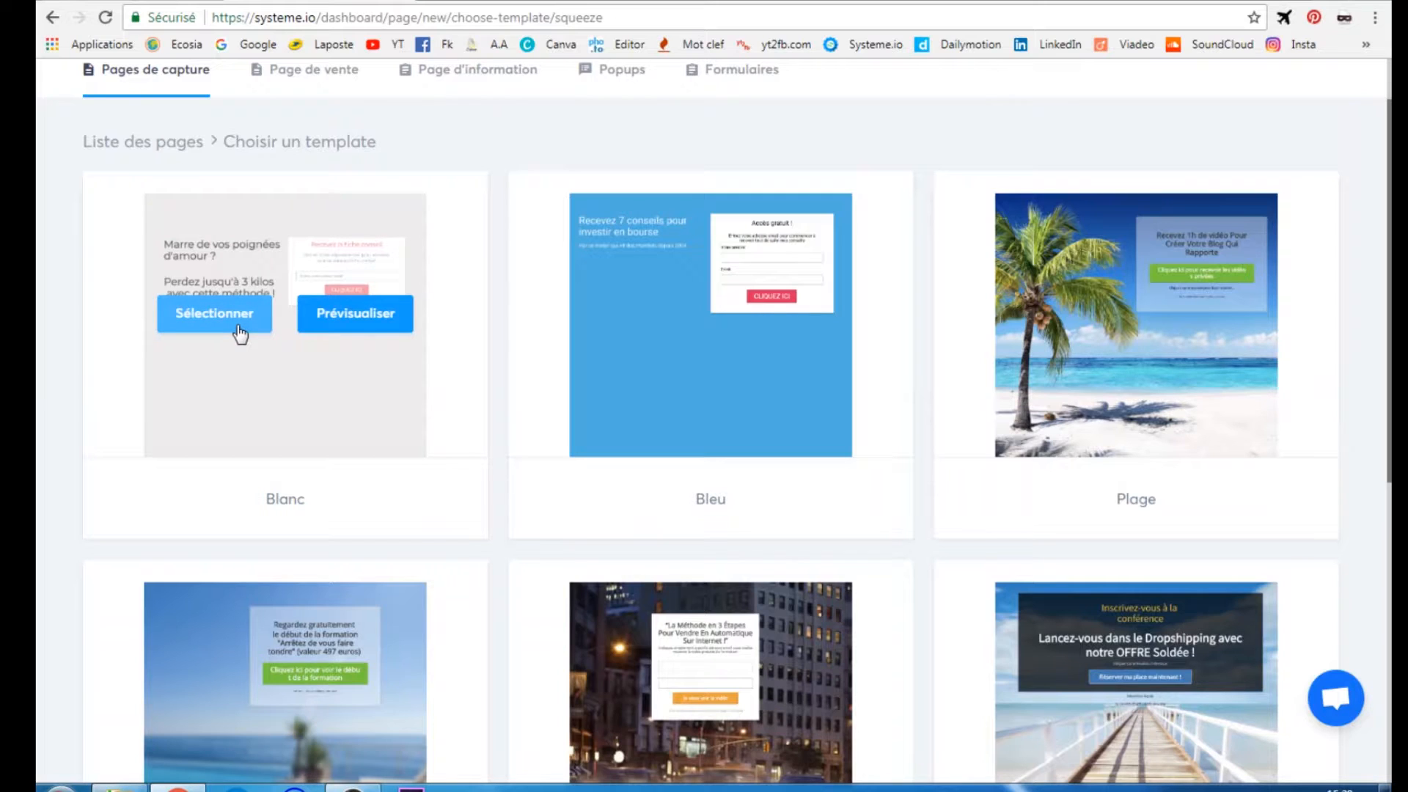
pyautogui.click(240, 335)
# - Title the new page "Test", keep its suggested access path, and save it to open the editor
pyautogui.click(472, 377)
pyautogui.write('T')
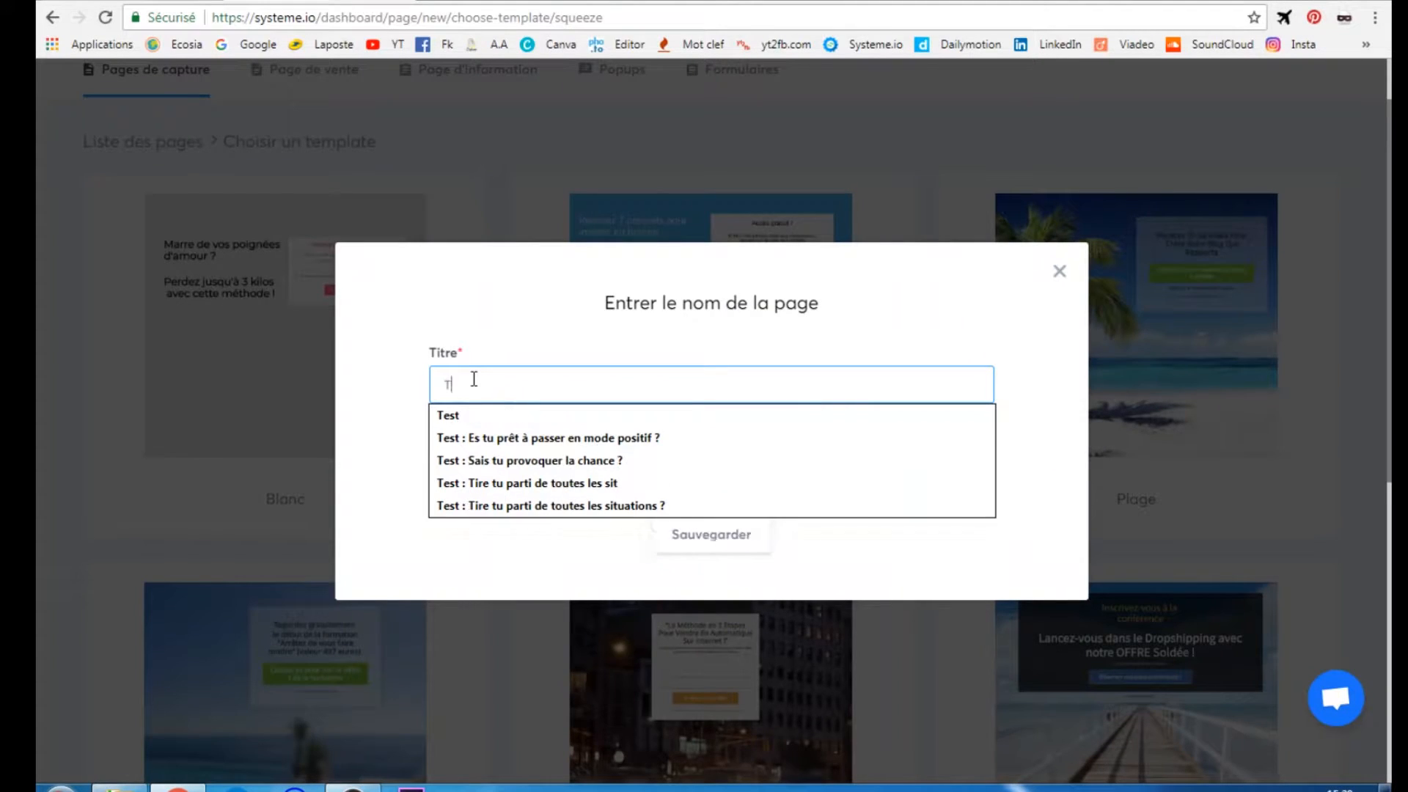
pyautogui.click(465, 415)
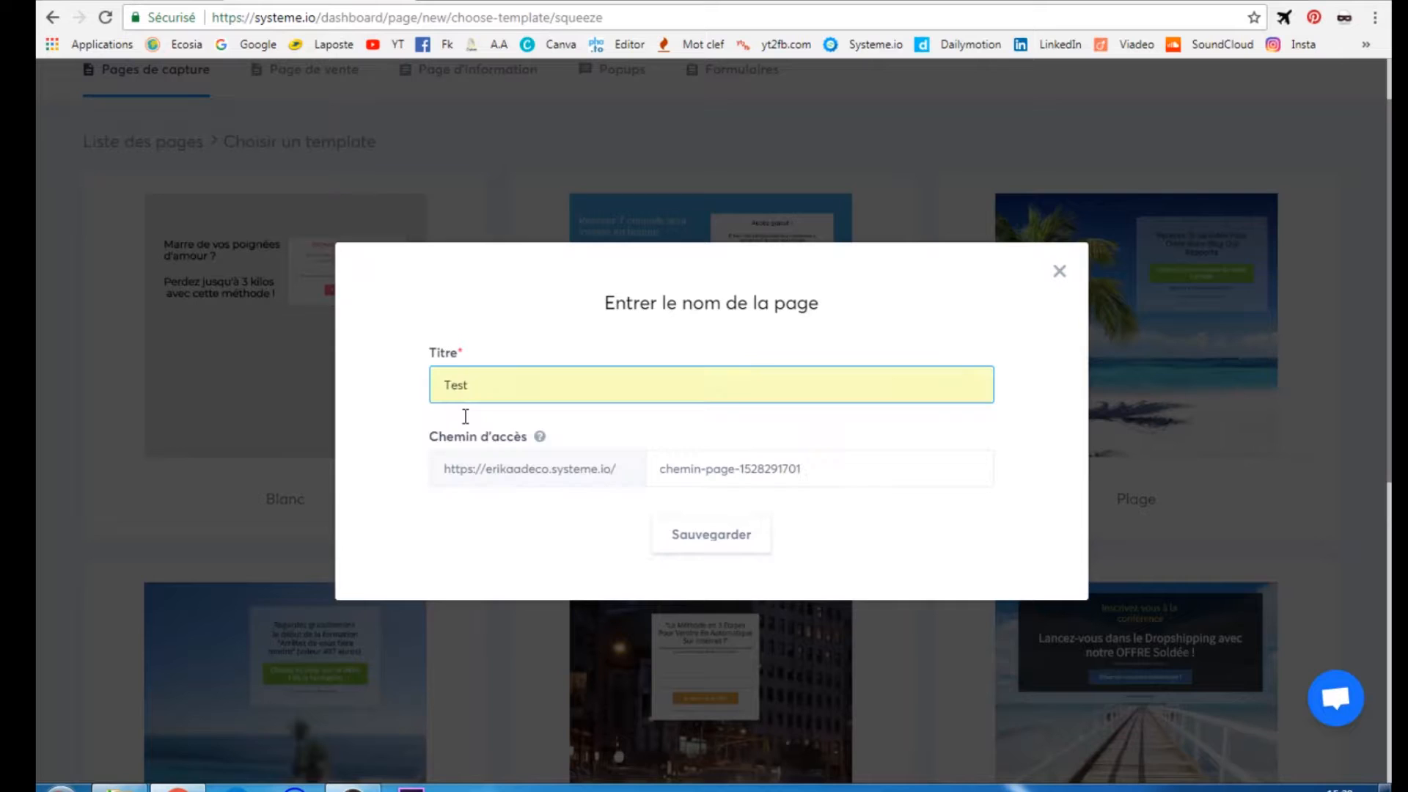
pyautogui.click(775, 470)
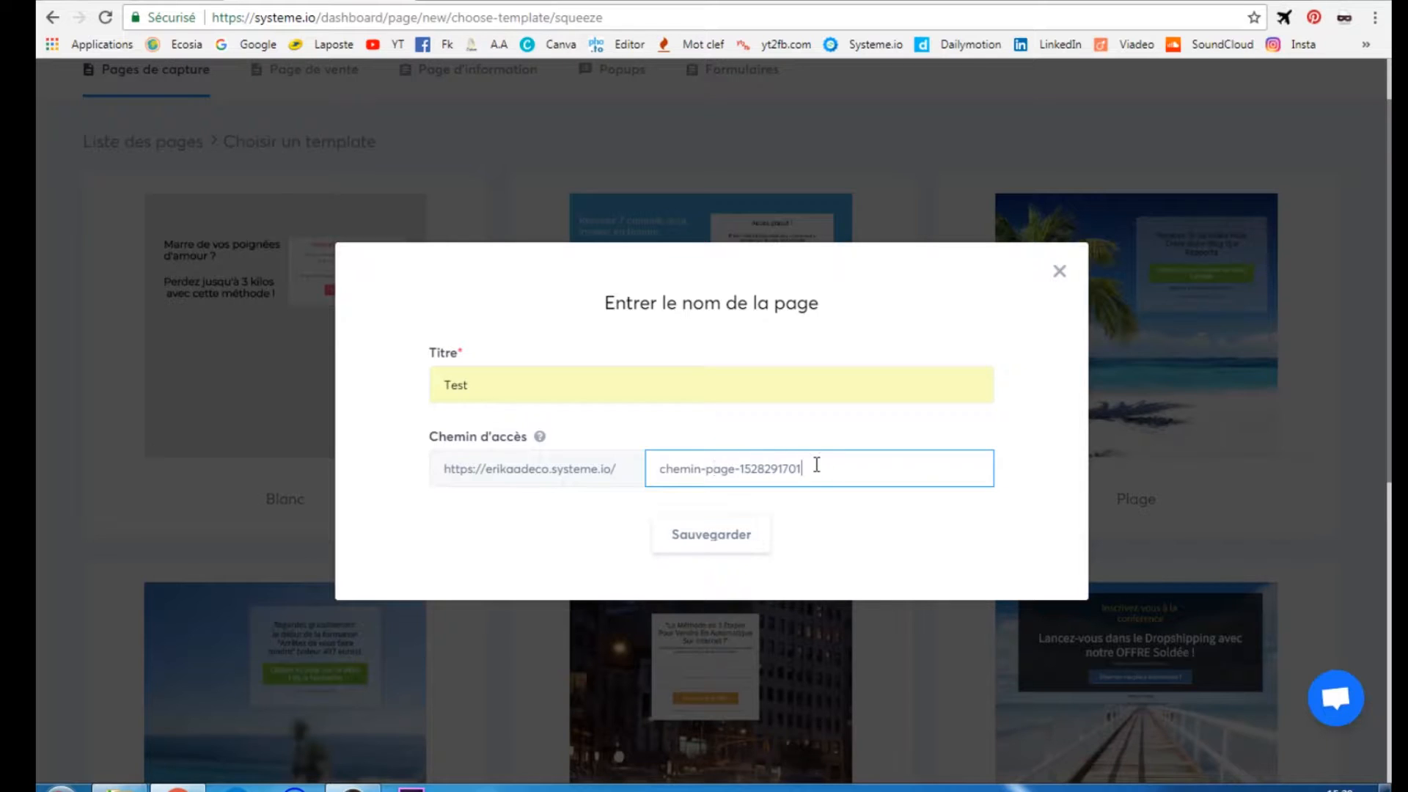
pyautogui.click(715, 532)
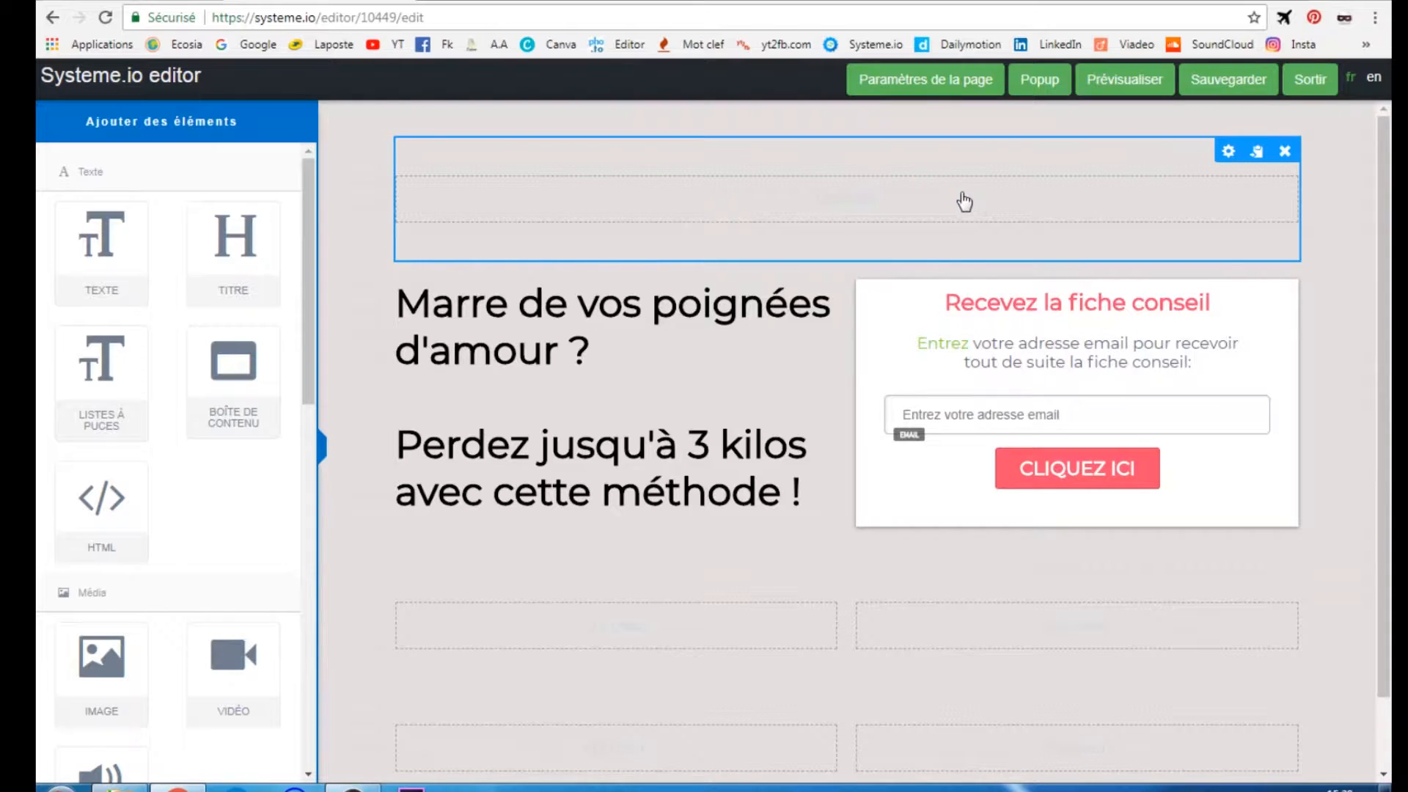
# - Delete the empty rows above and below the headline and form section
pyautogui.click(1284, 150)
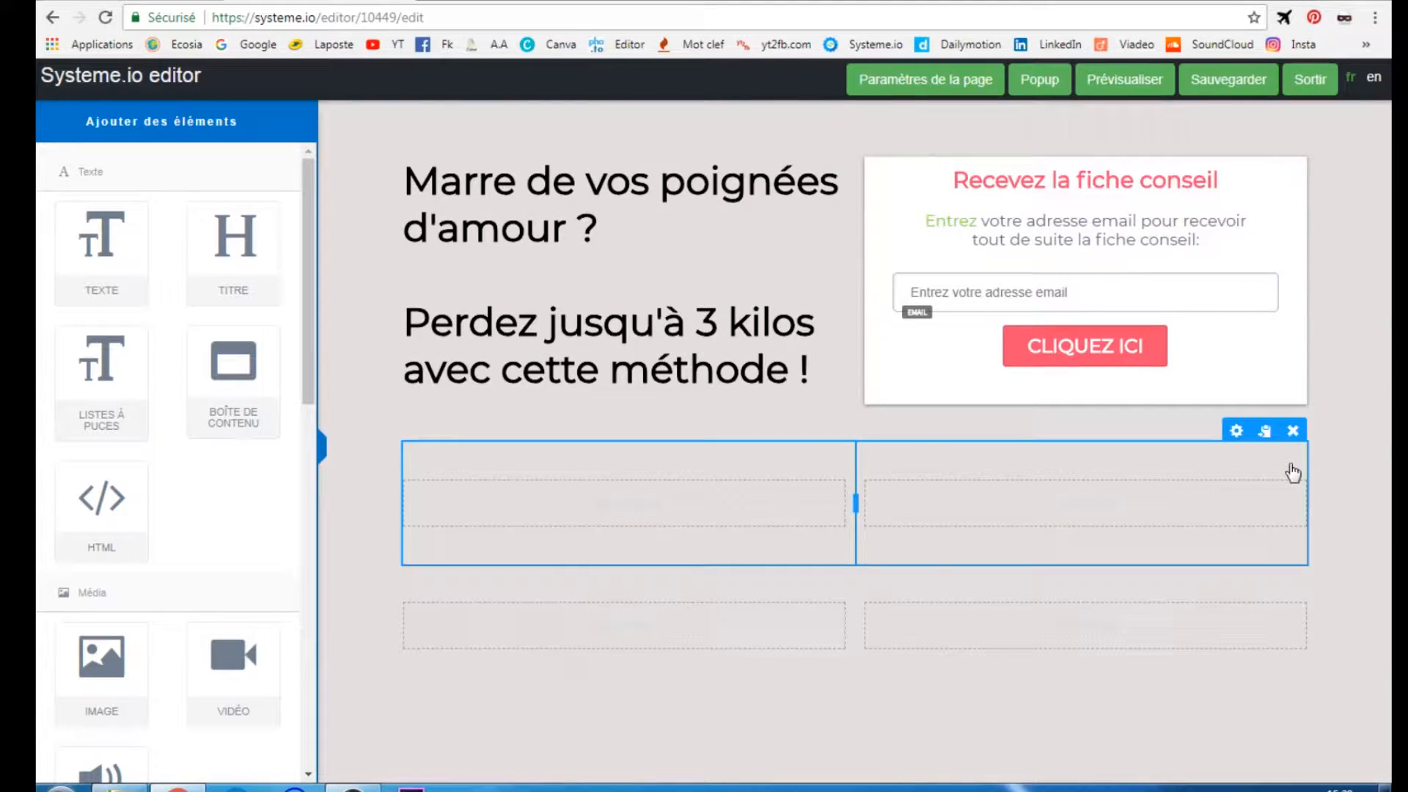
pyautogui.click(1293, 430)
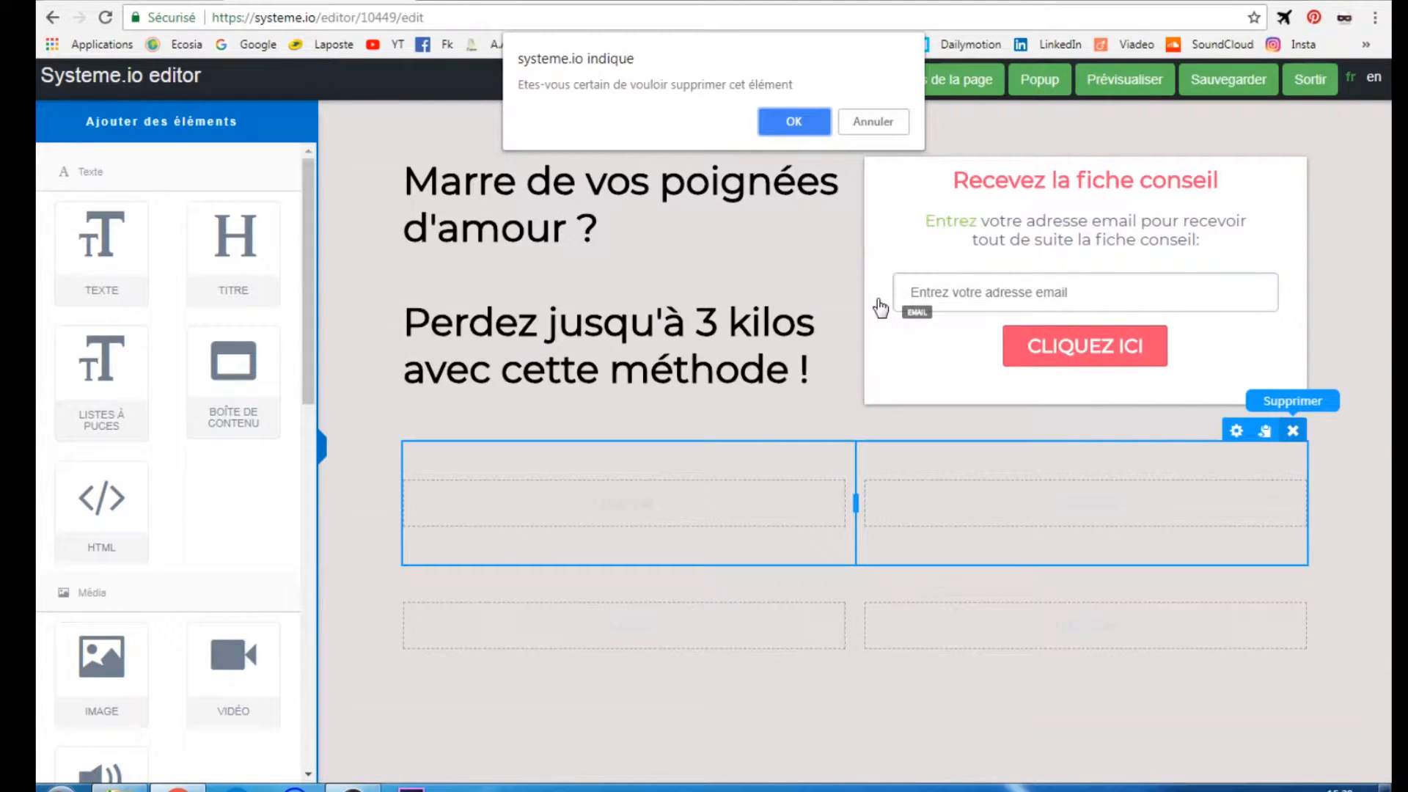
pyautogui.click(784, 121)
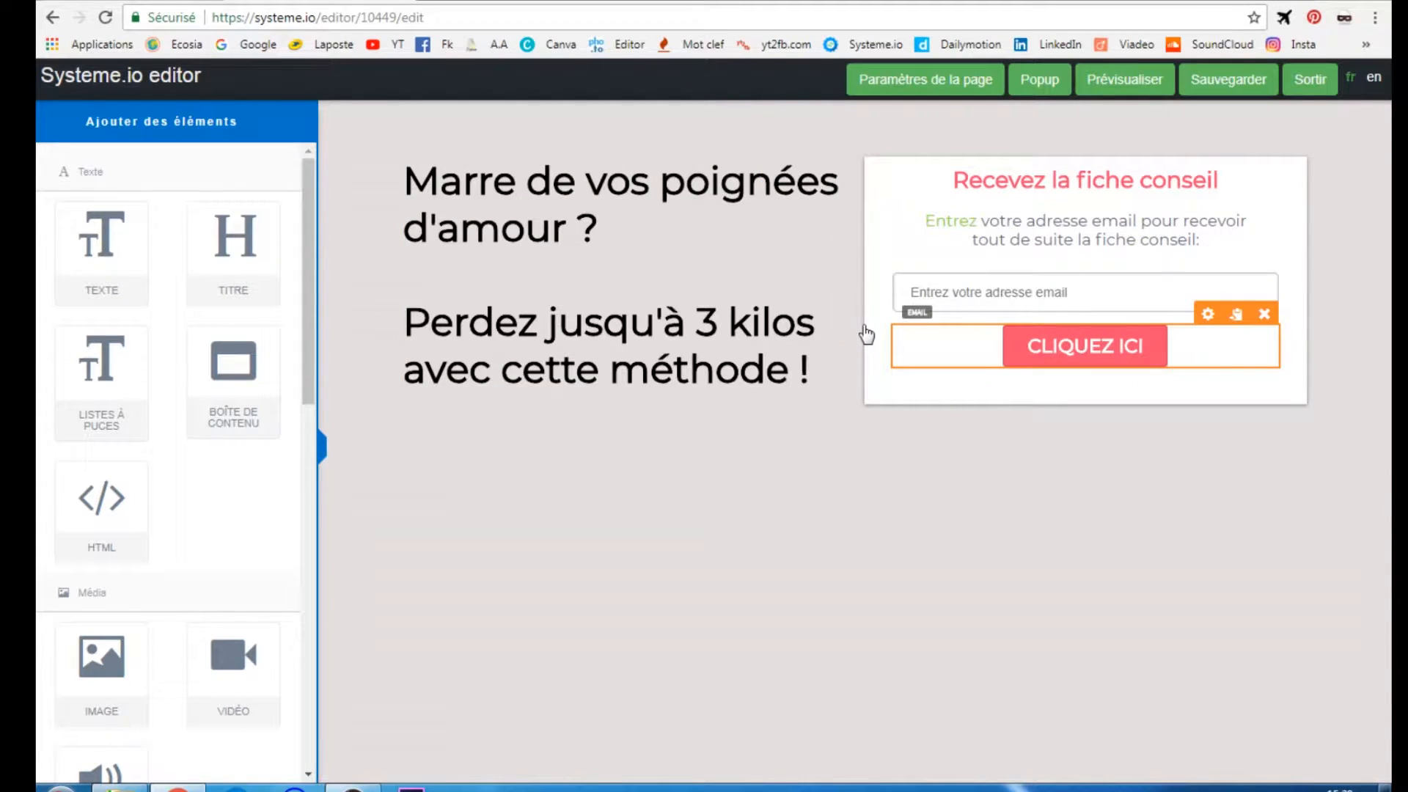
# - Remove the "Perdez jusqu'à 3 kilos avec cette méthode !" paragraph and the blank line above it from the headline
pyautogui.moveTo(829, 370); pyautogui.dragTo(415, 294)
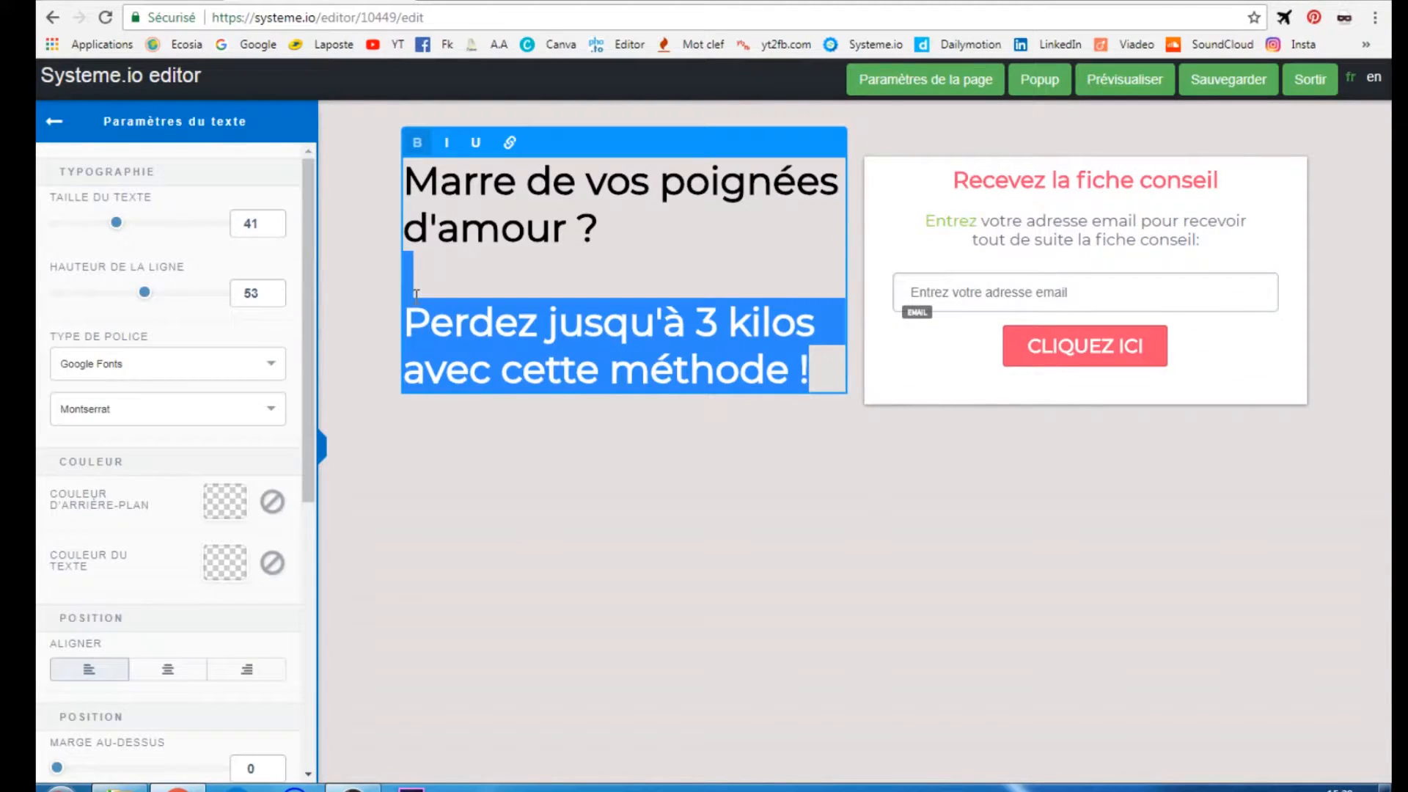
pyautogui.press('BackSpace')
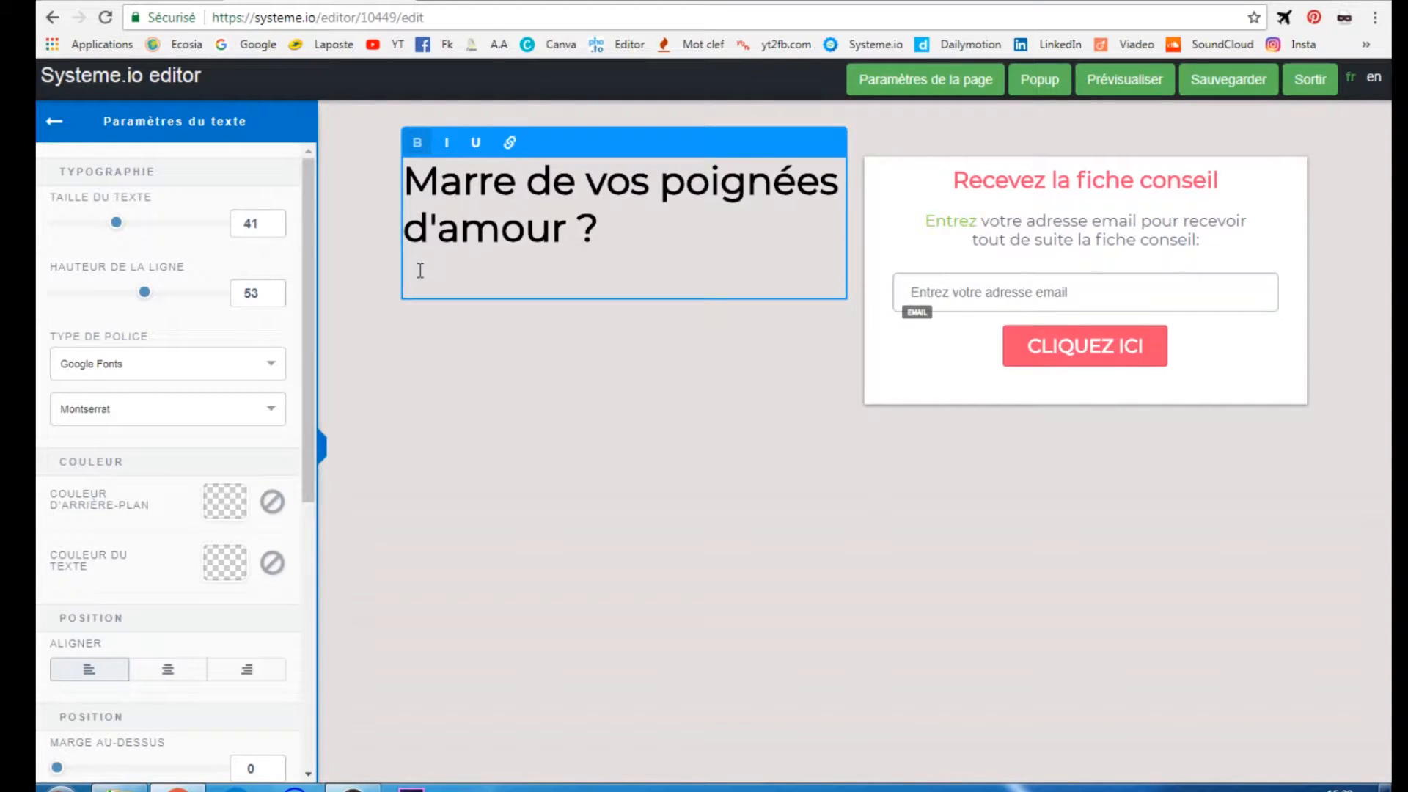
pyautogui.press('BackSpace')
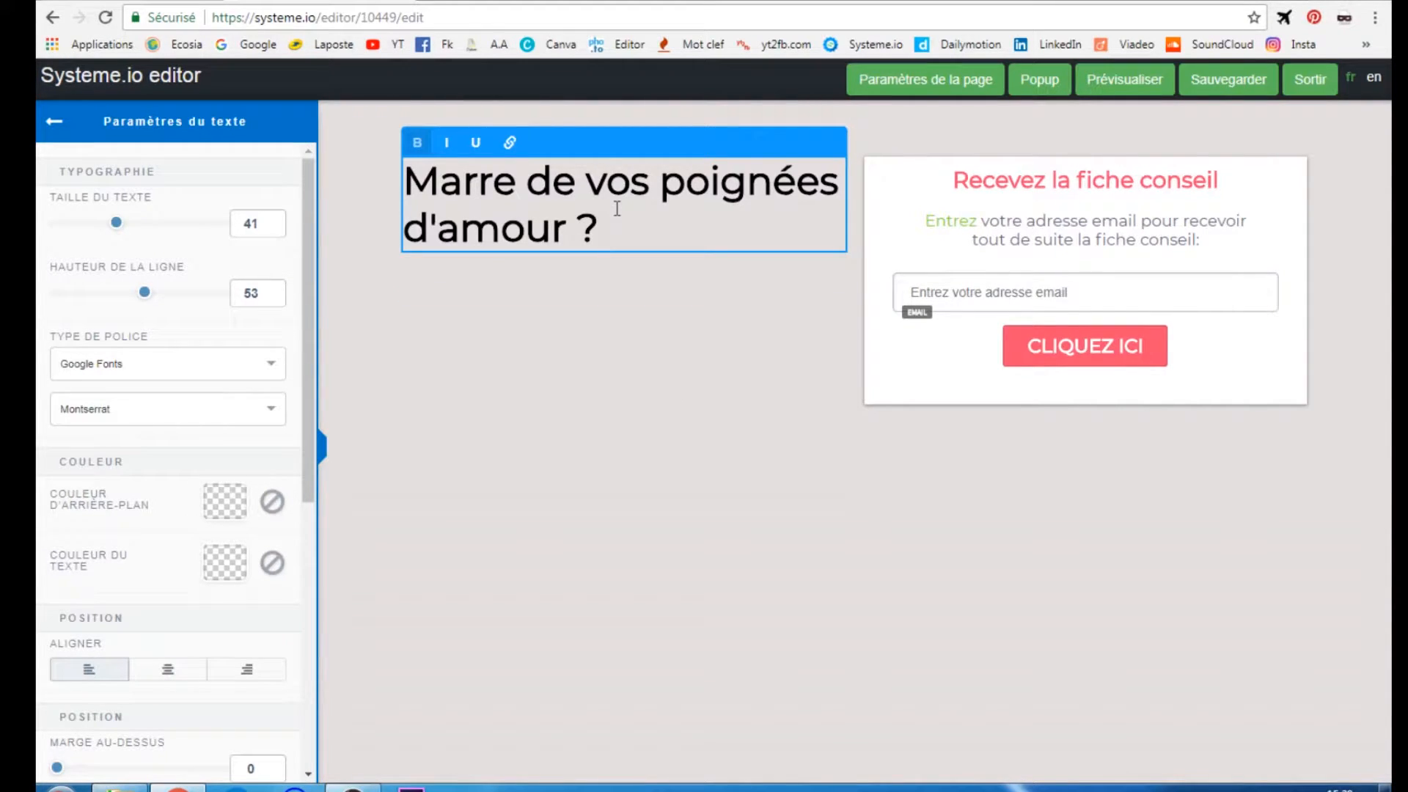
# - Replace the remaining headline text with "Comment créer un tunnel de capture qui cartonne ?"
pyautogui.moveTo(617, 208); pyautogui.dragTo(356, 193)
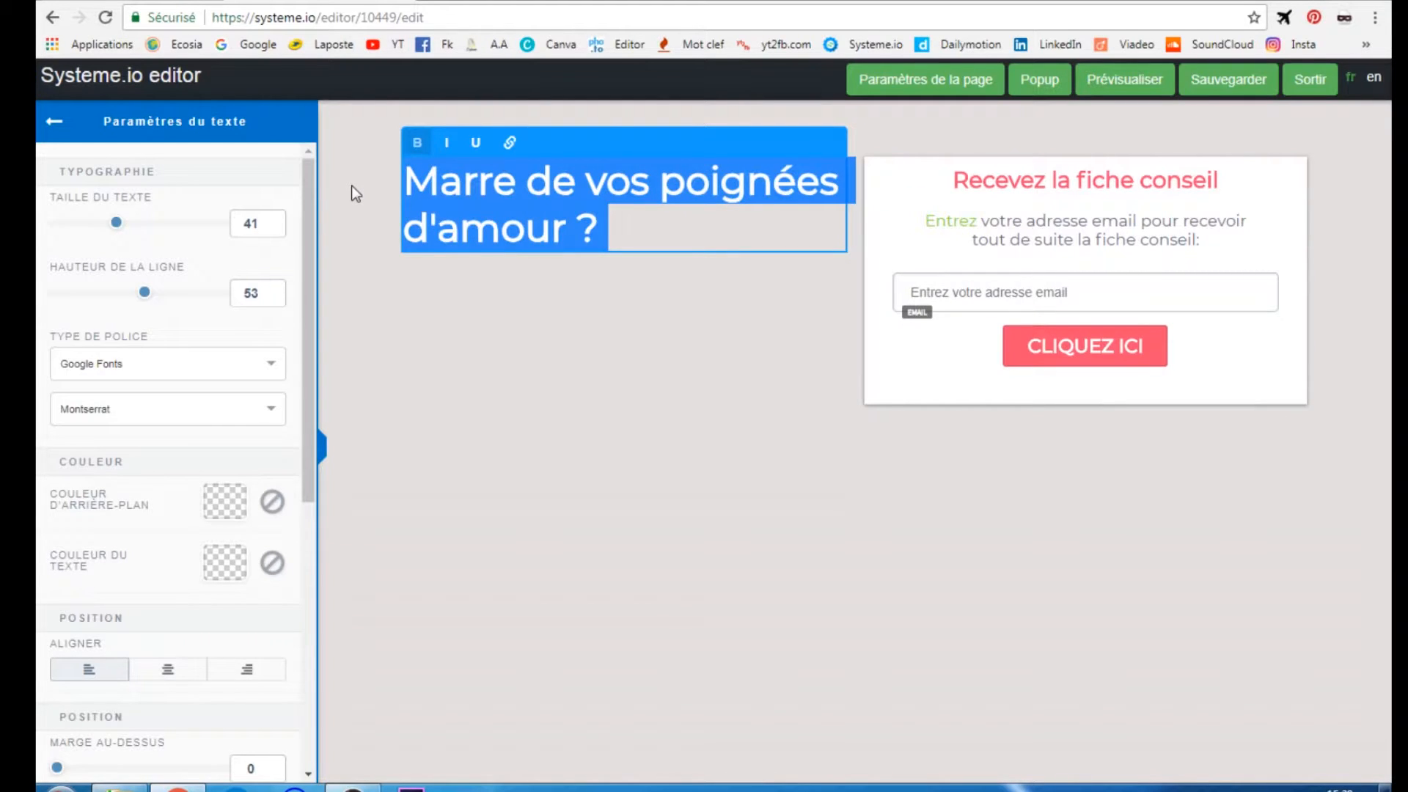
pyautogui.write('Comment c')
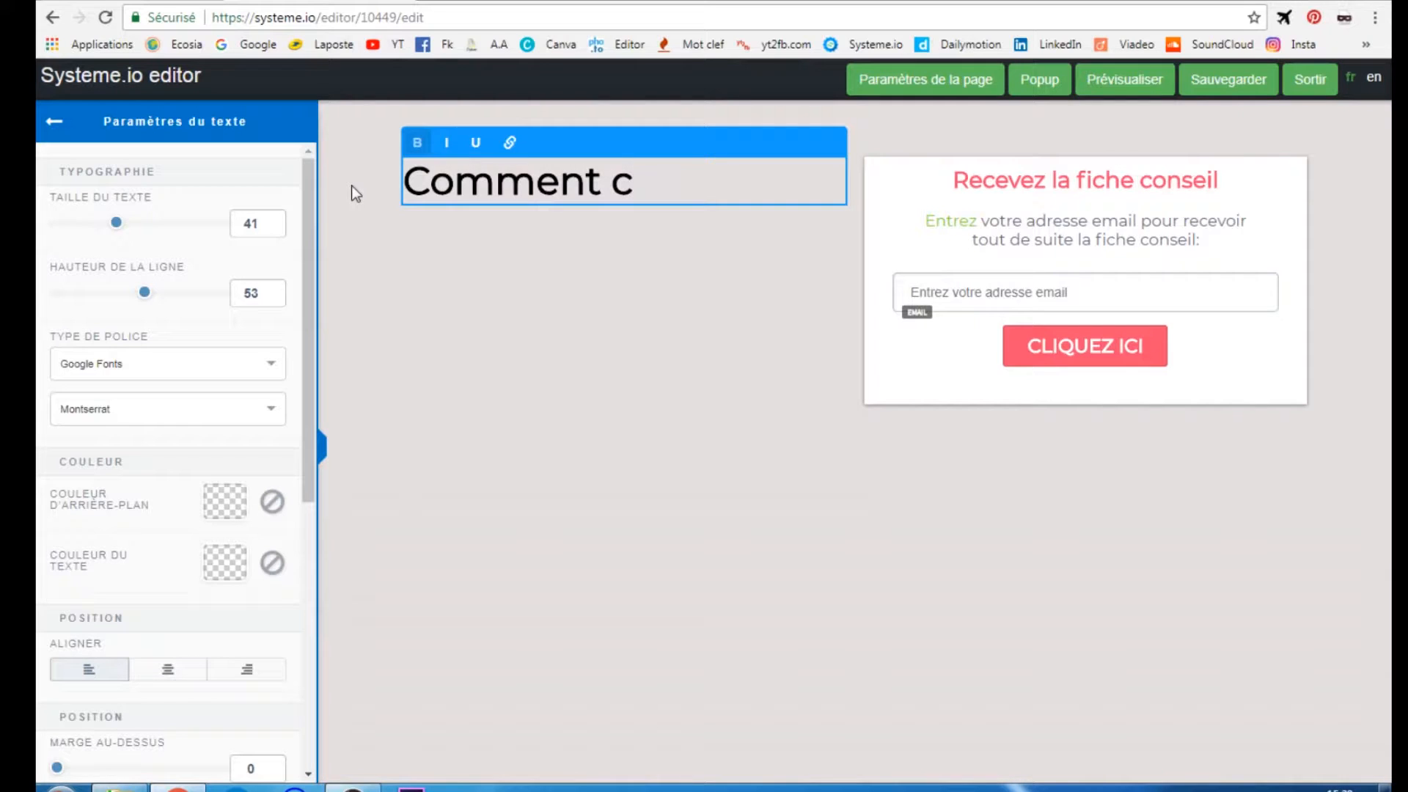
pyautogui.write('réer un tunnel de cap')
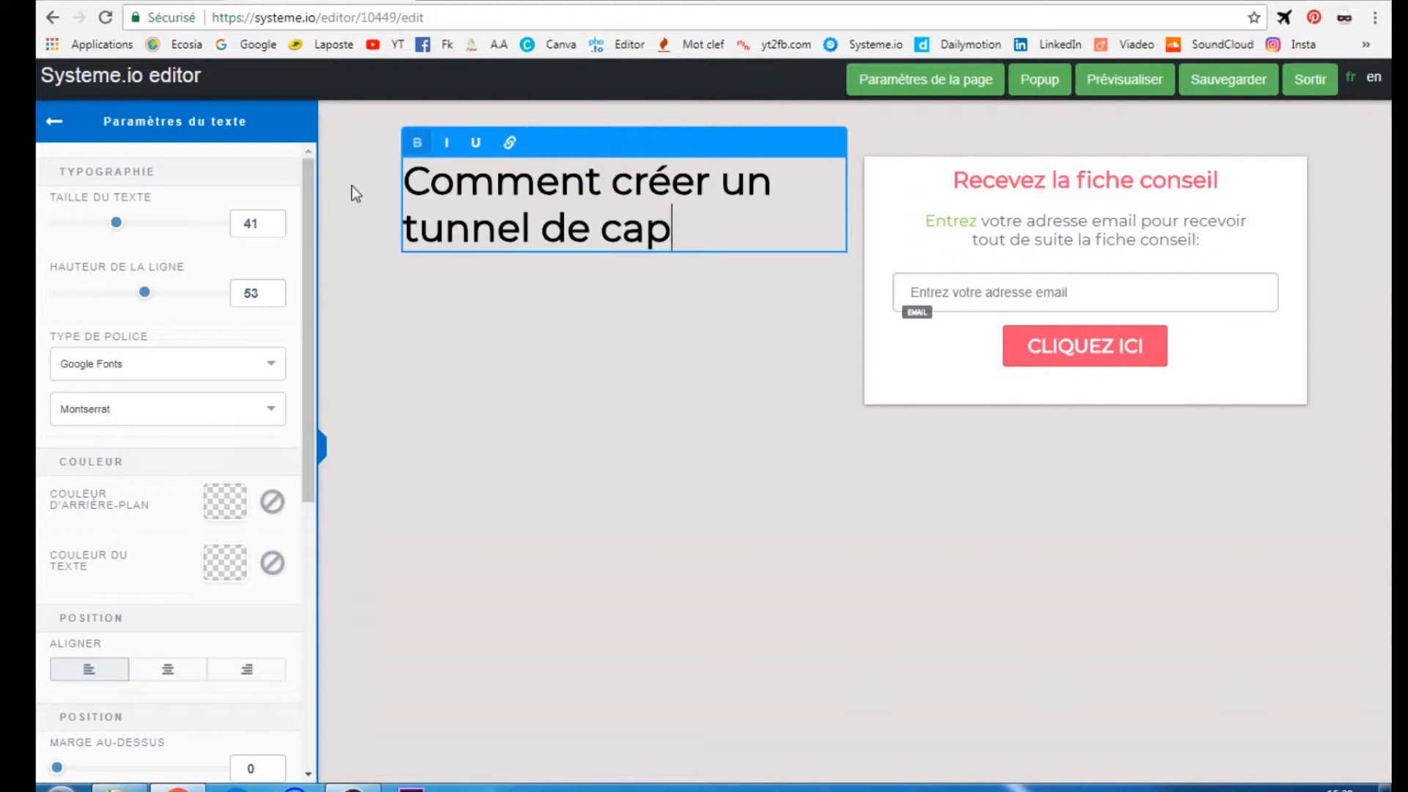
pyautogui.write('ture qui car')
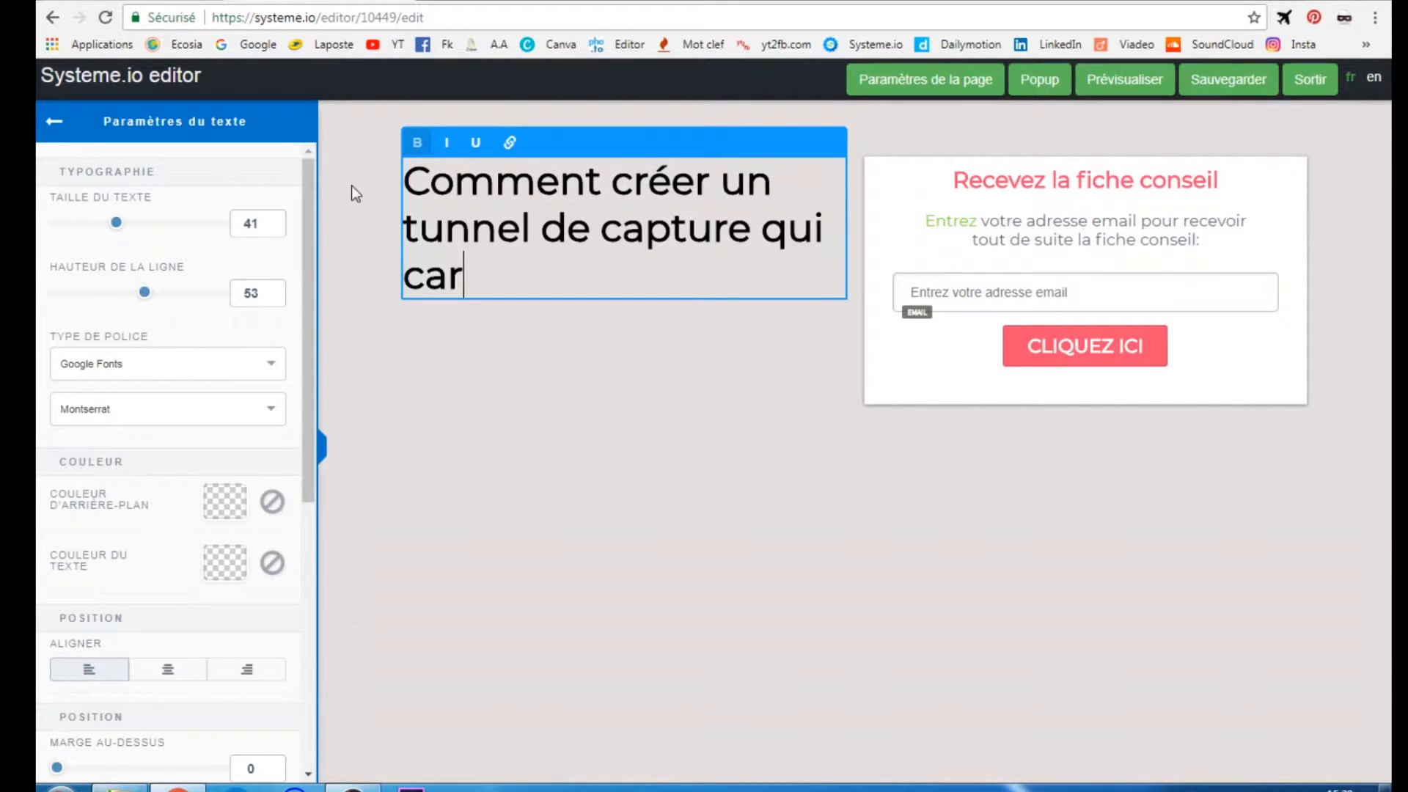
pyautogui.write('tonne ?')
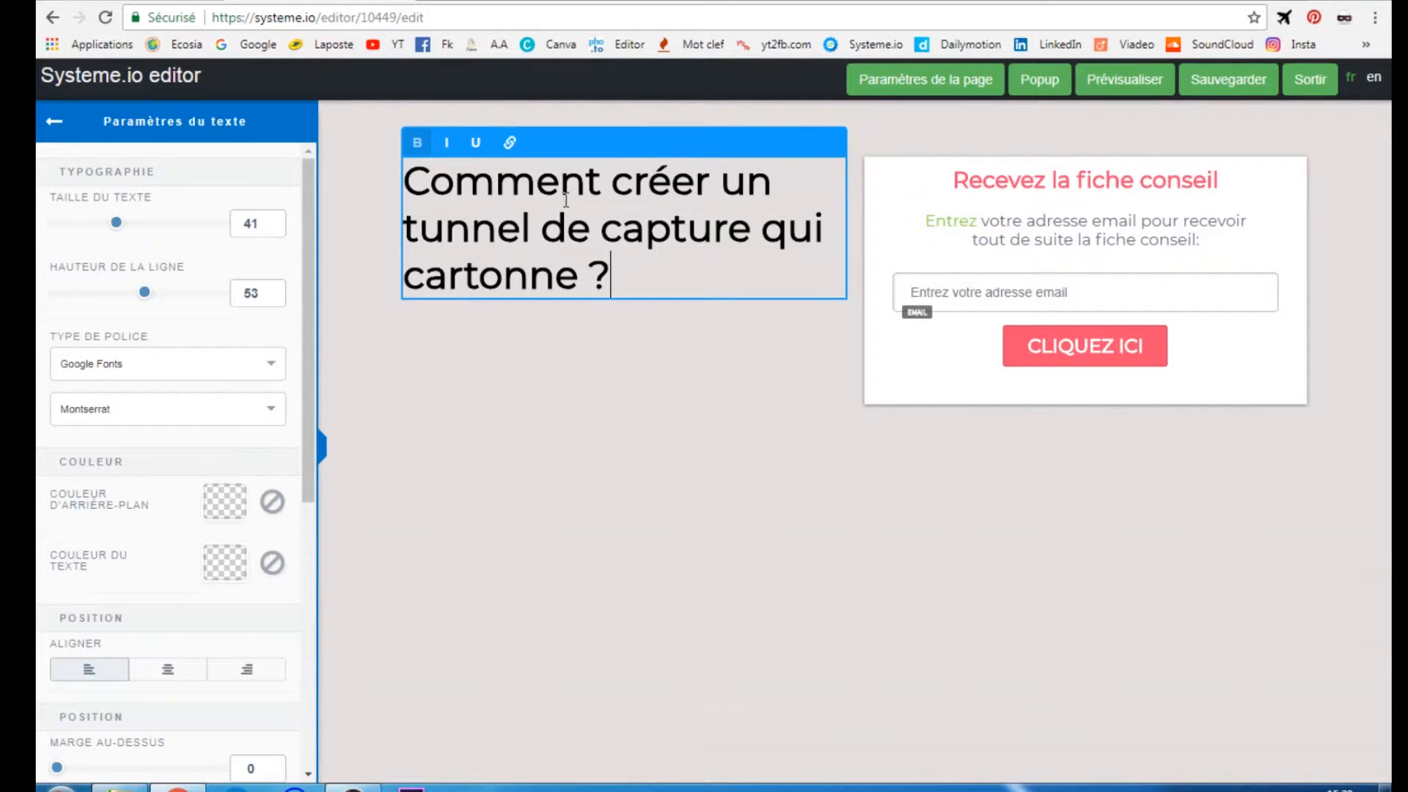
# - Center-align the headline text and leave its text editing
pyautogui.keyDown('shift'); pyautogui.click(536, 253); pyautogui.keyUp('shift')
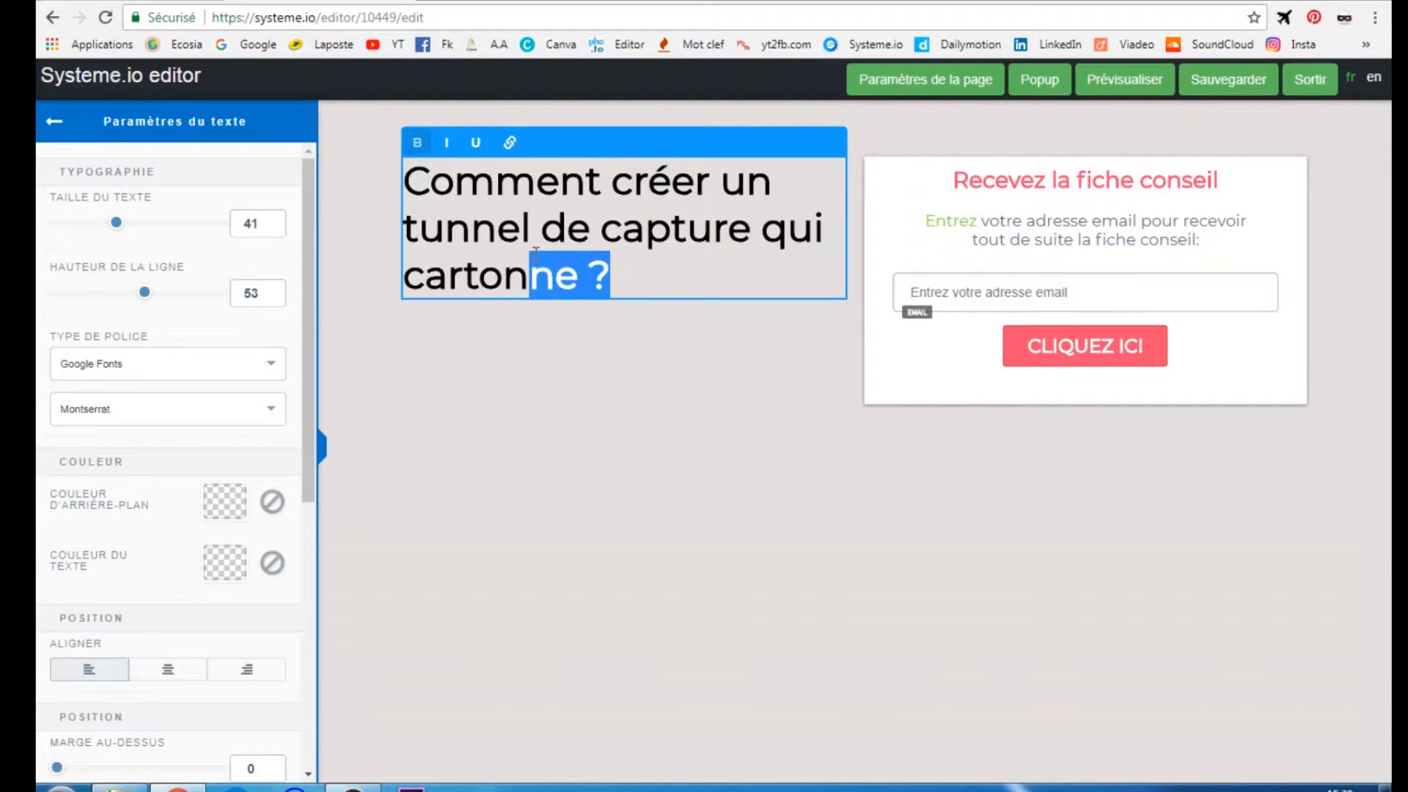
pyautogui.click(168, 670)
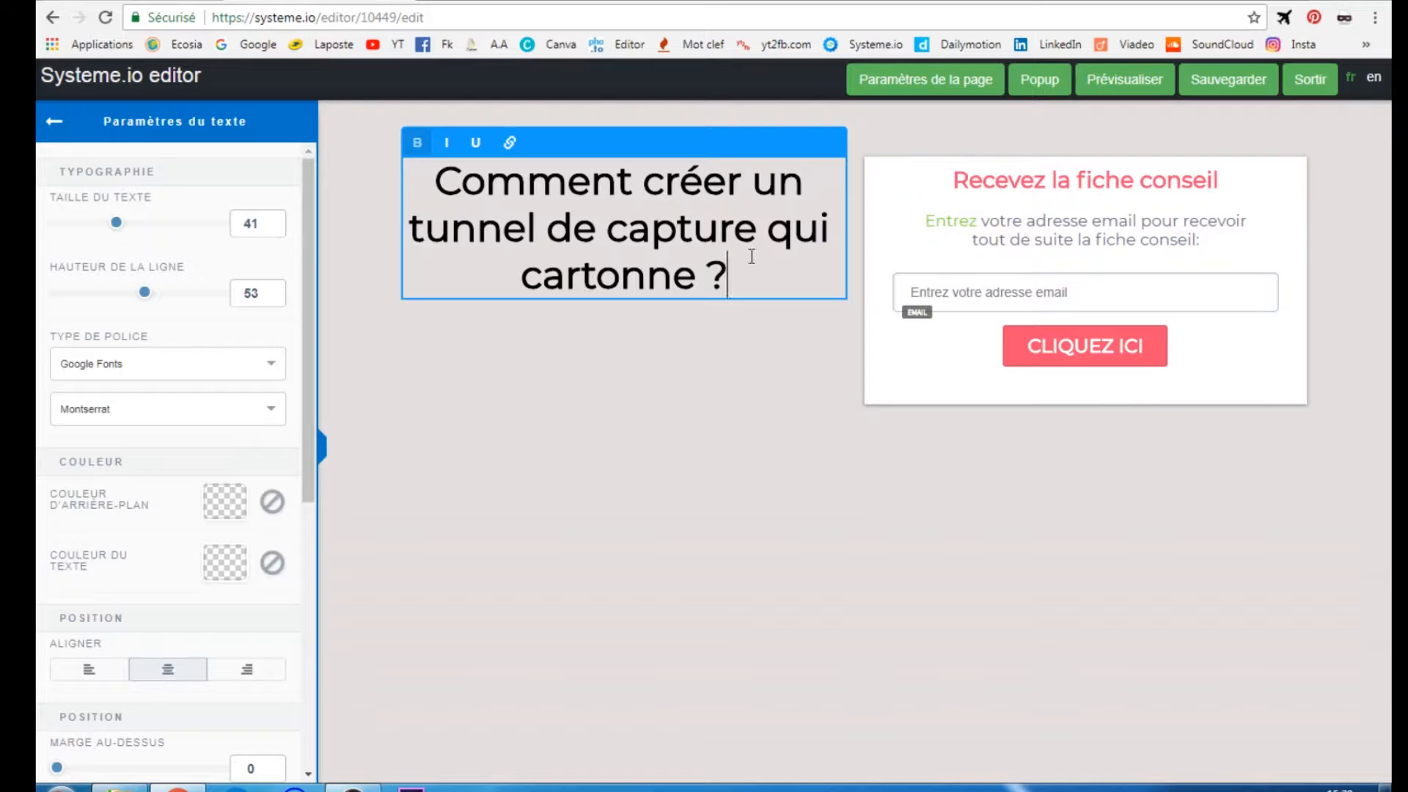
pyautogui.click(728, 382)
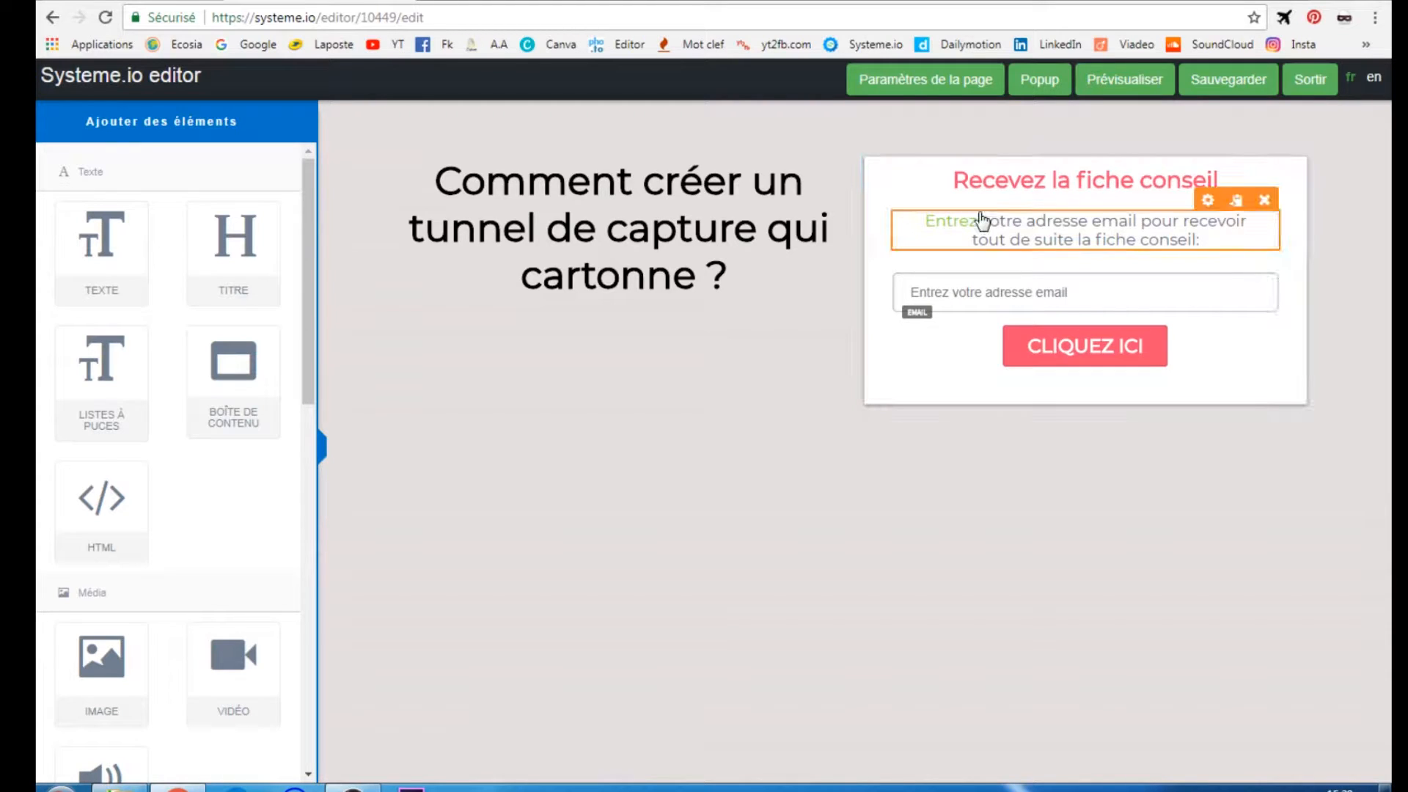
pyautogui.click(1067, 187)
pyautogui.moveTo(964, 192); pyautogui.dragTo(1222, 176)
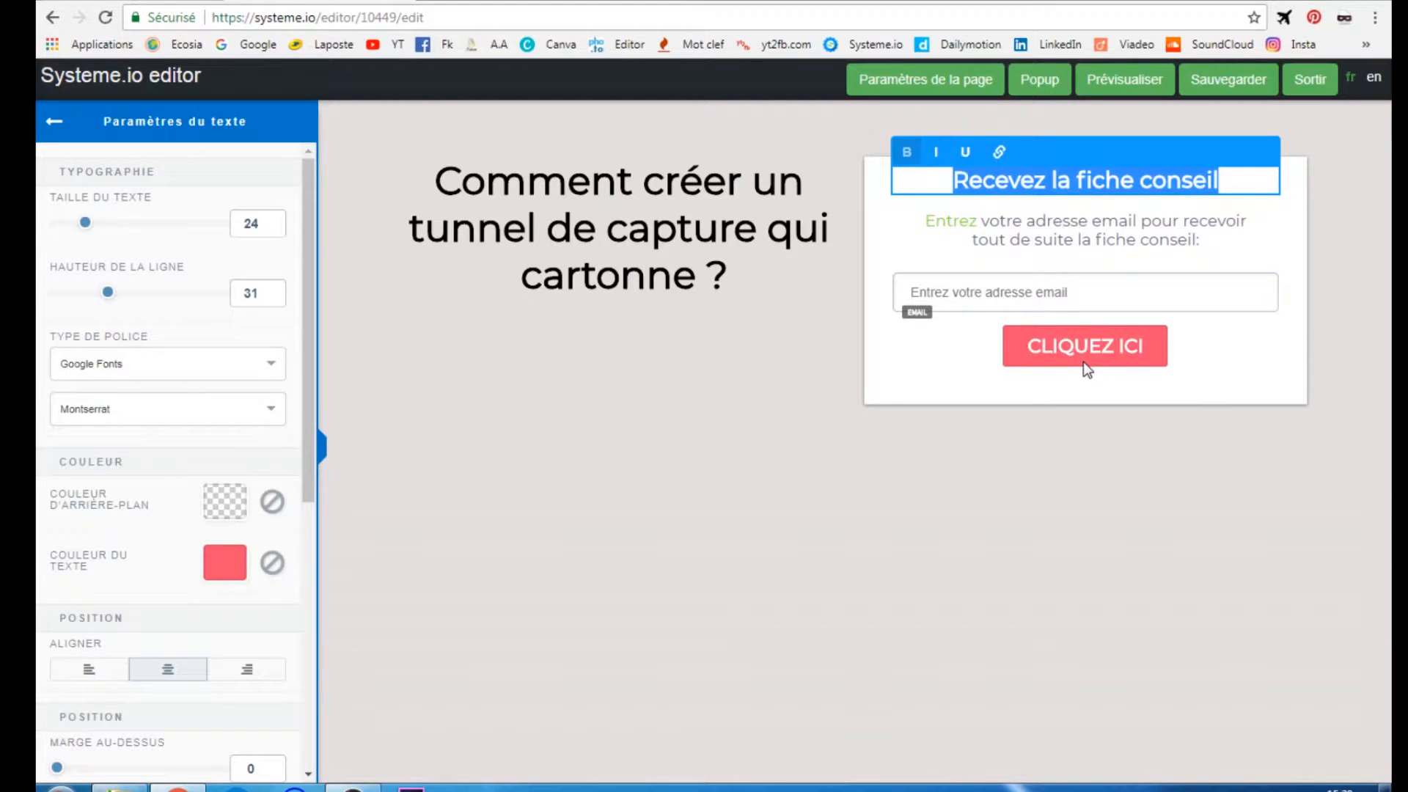
pyautogui.click(1200, 423)
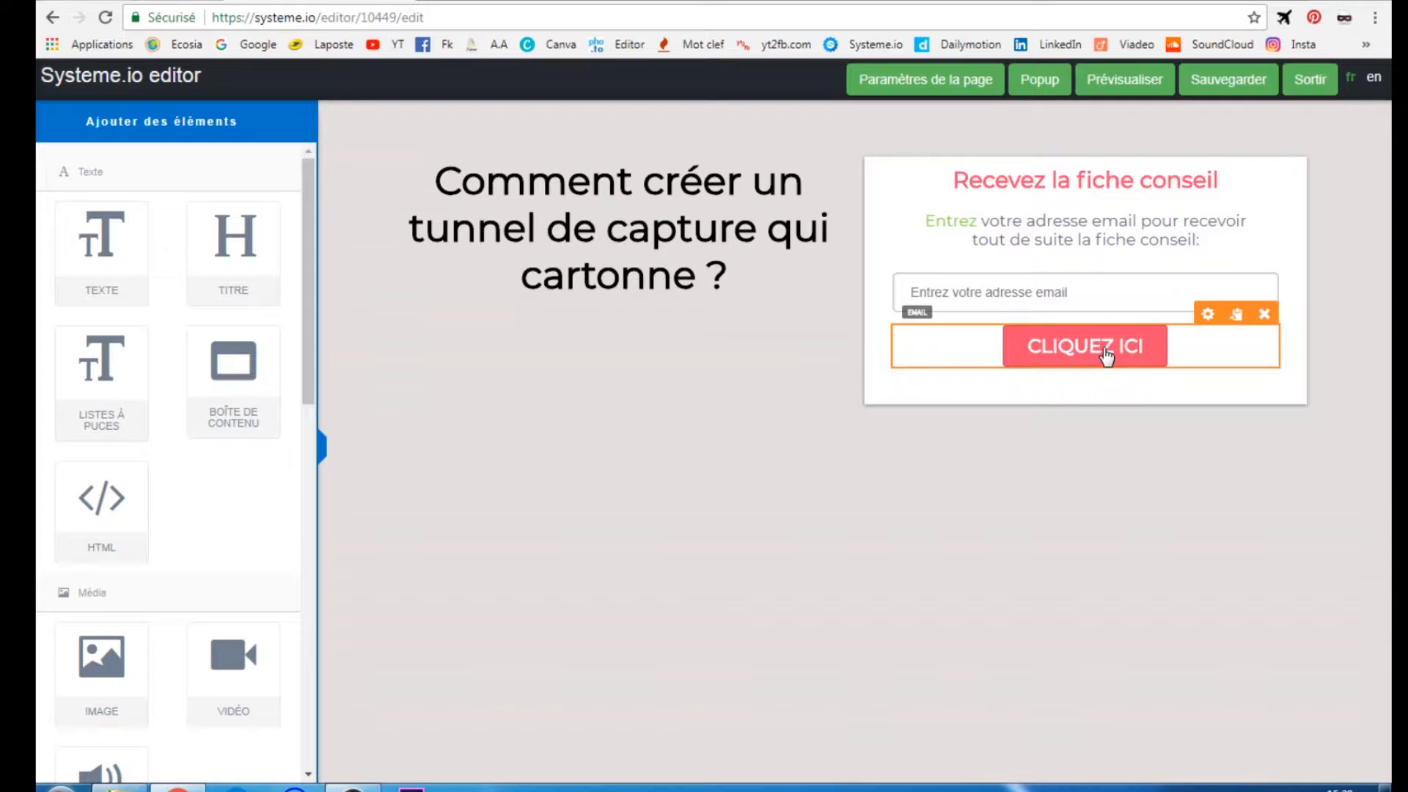
# - Replace the form box's title with "Veux tu recevoir mon Pack ?"
pyautogui.tripleClick(947, 180)
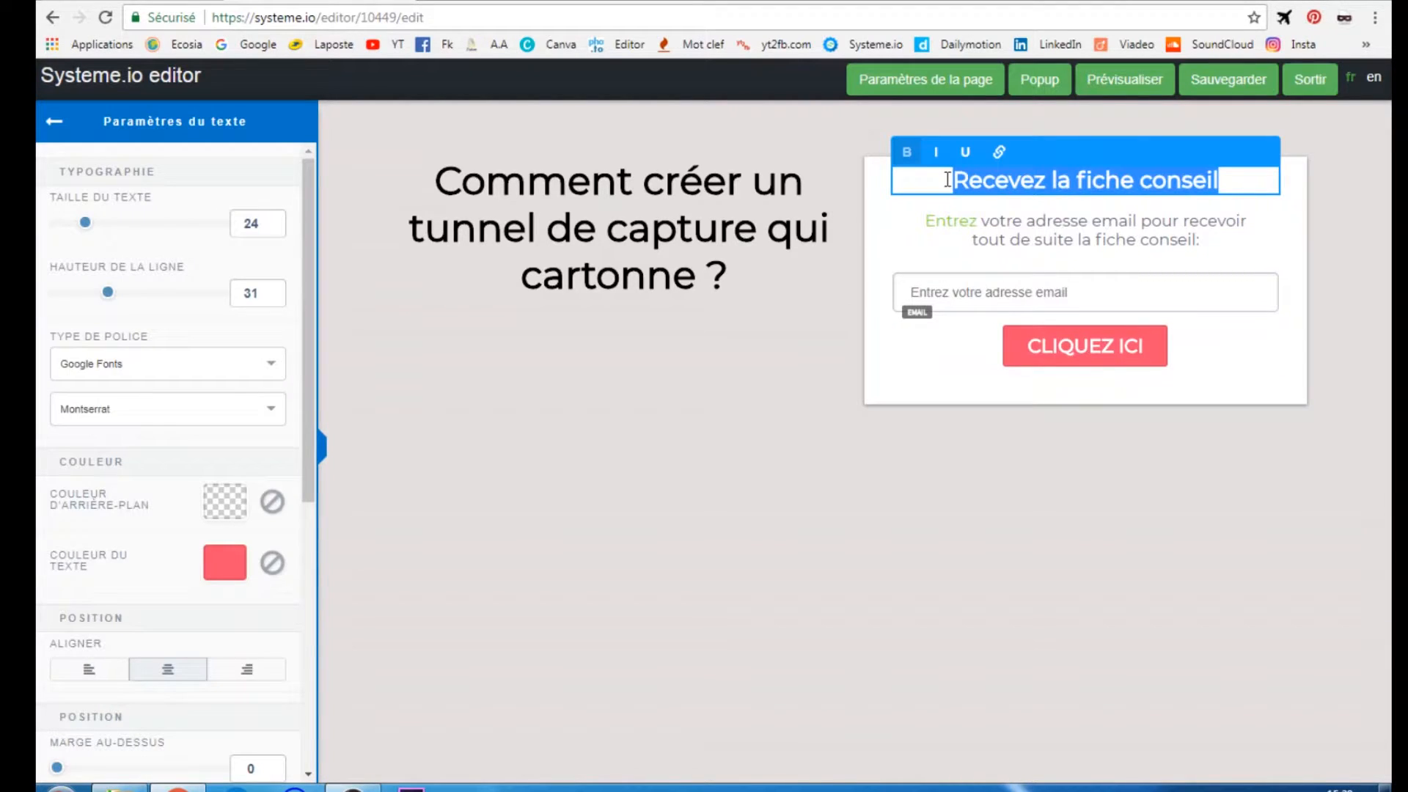
pyautogui.write('Veux t')
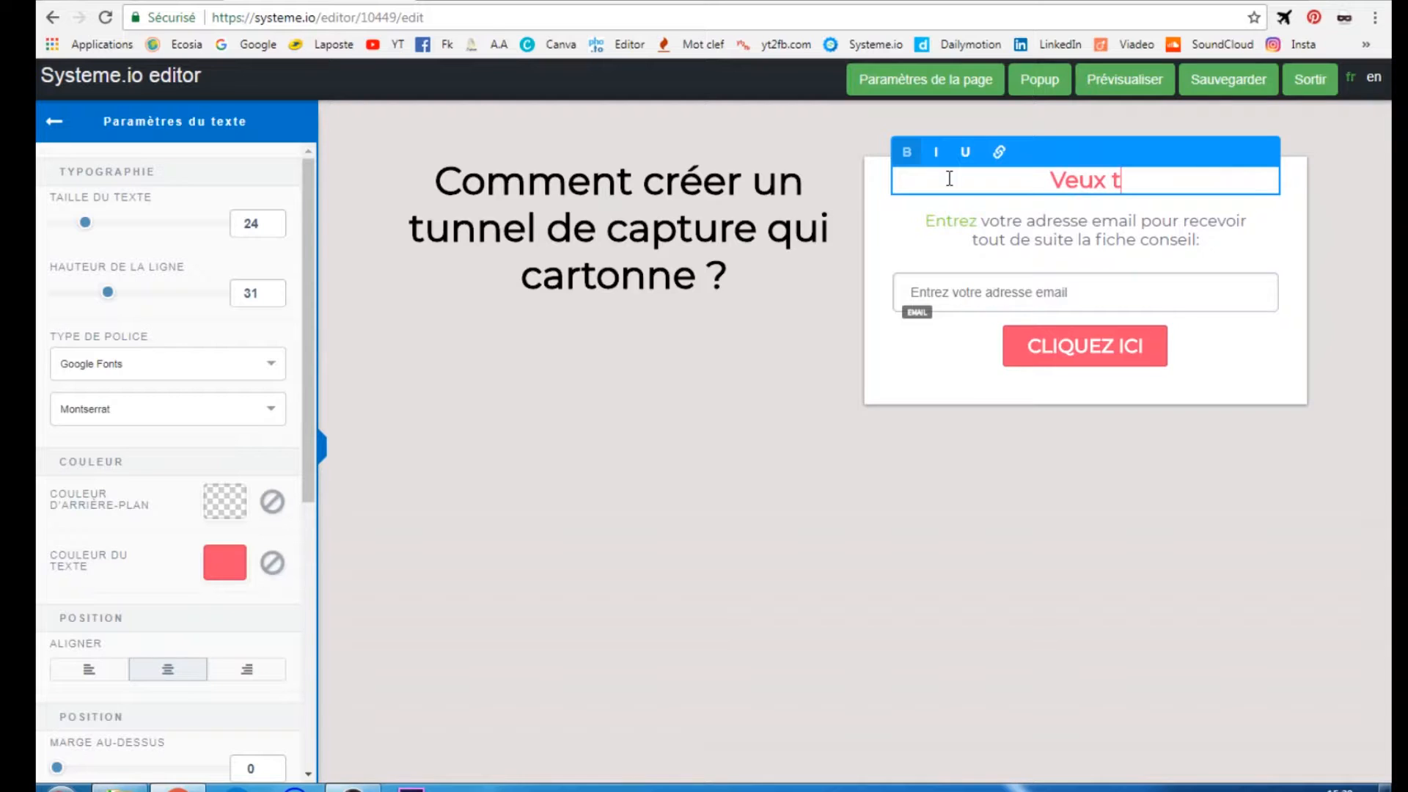
pyautogui.write('u recevoir mon')
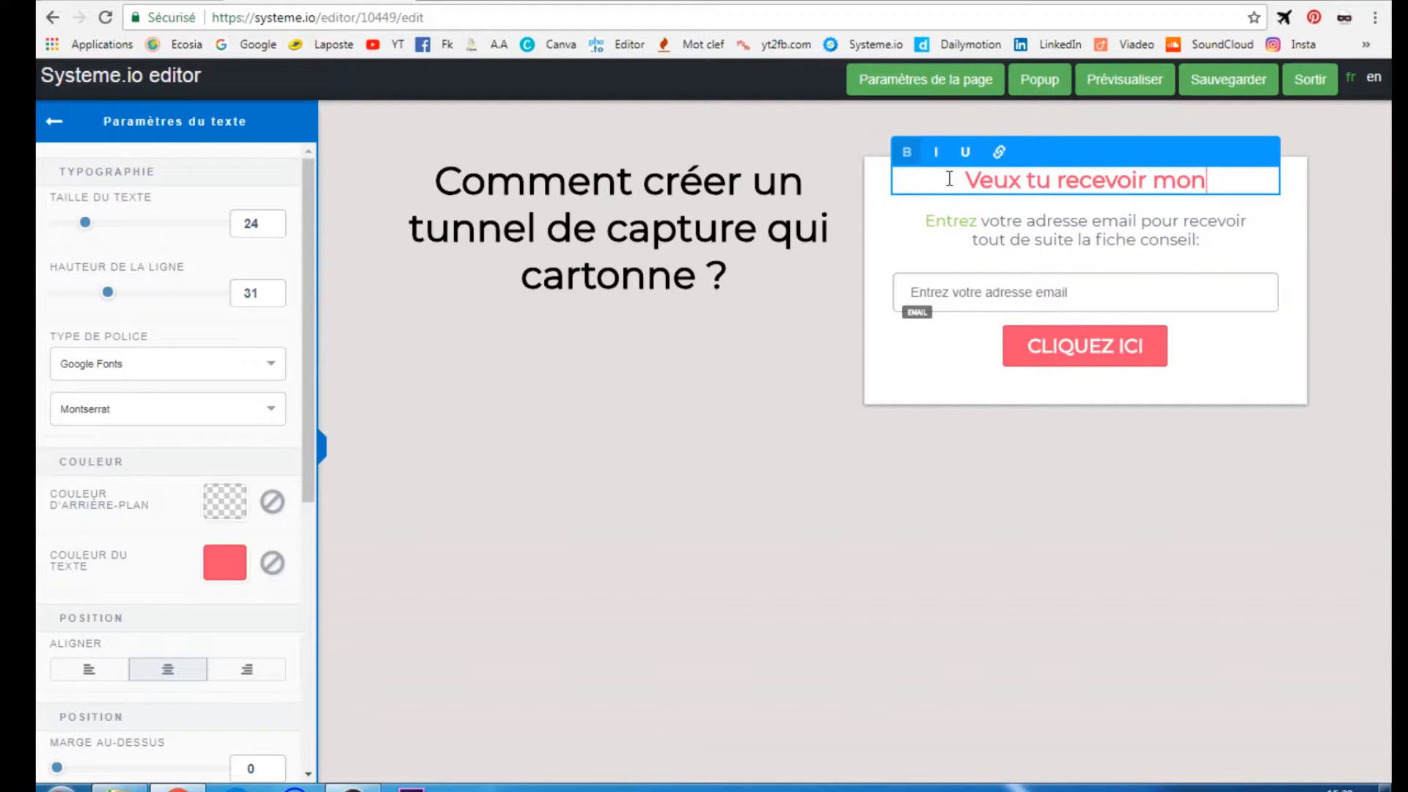
pyautogui.write(' Pac')
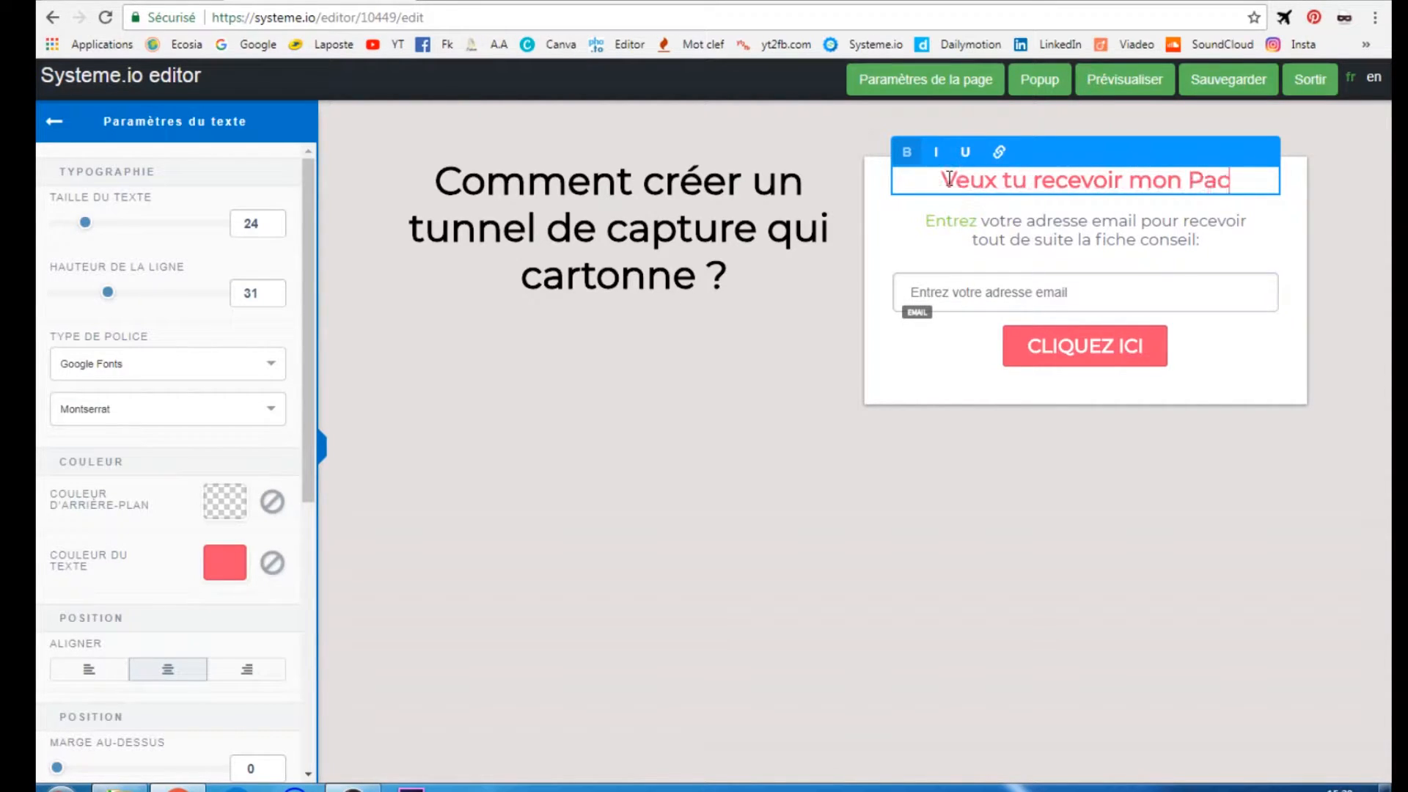
pyautogui.write('k ?')
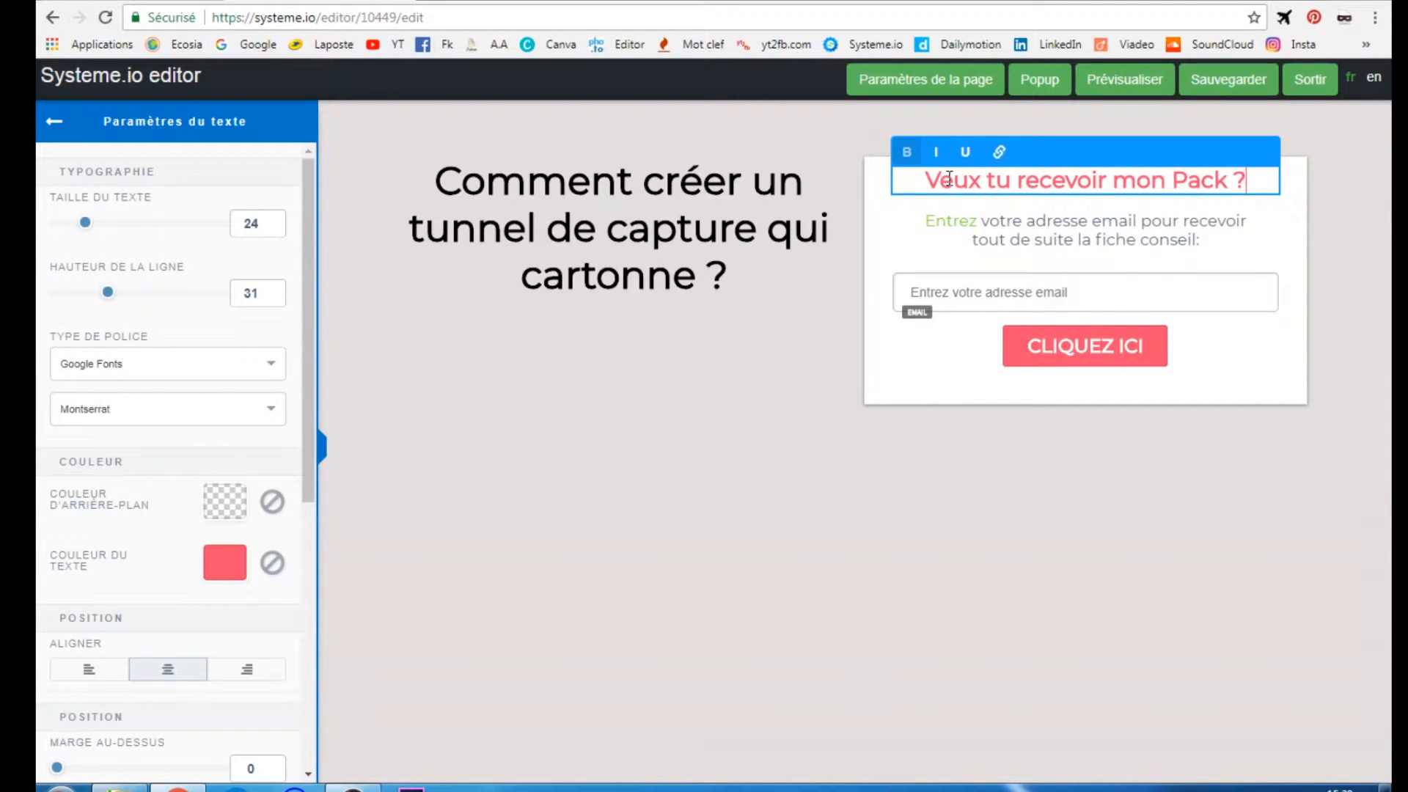
# - Delete the description text and the email field beneath the form box's title
pyautogui.click(1230, 239)
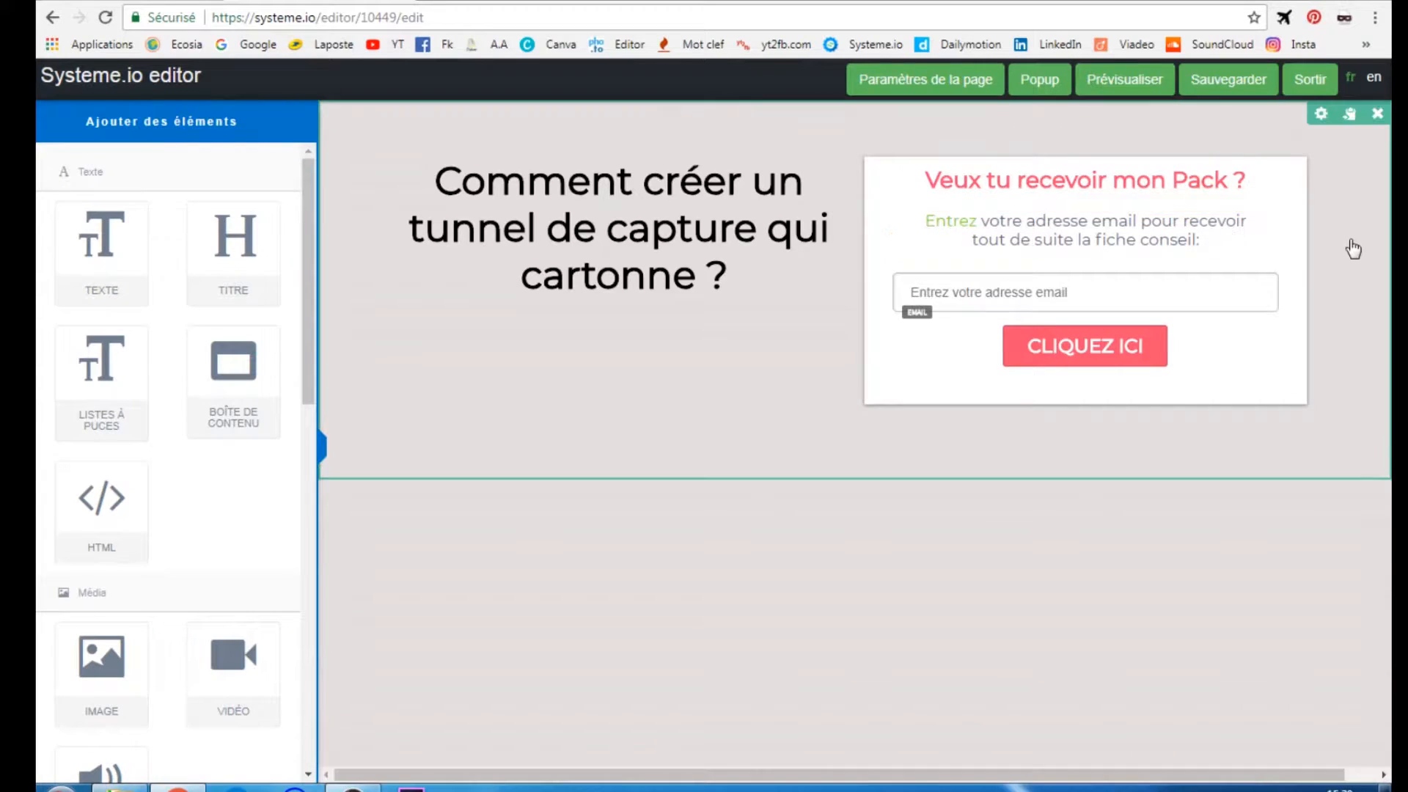
pyautogui.click(1269, 198)
pyautogui.click(818, 124)
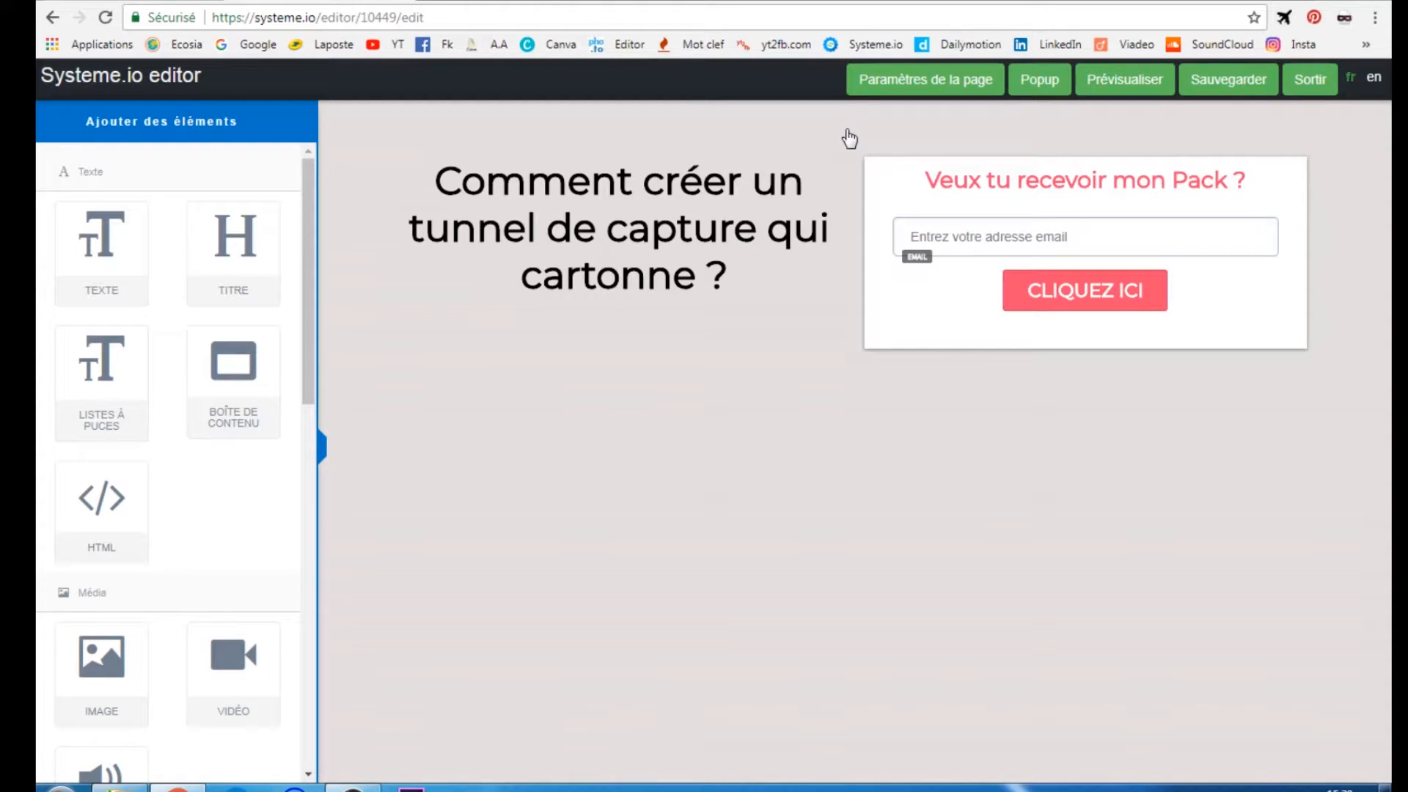
# - Change the form button's text to "Oui !"
pyautogui.click(1098, 235)
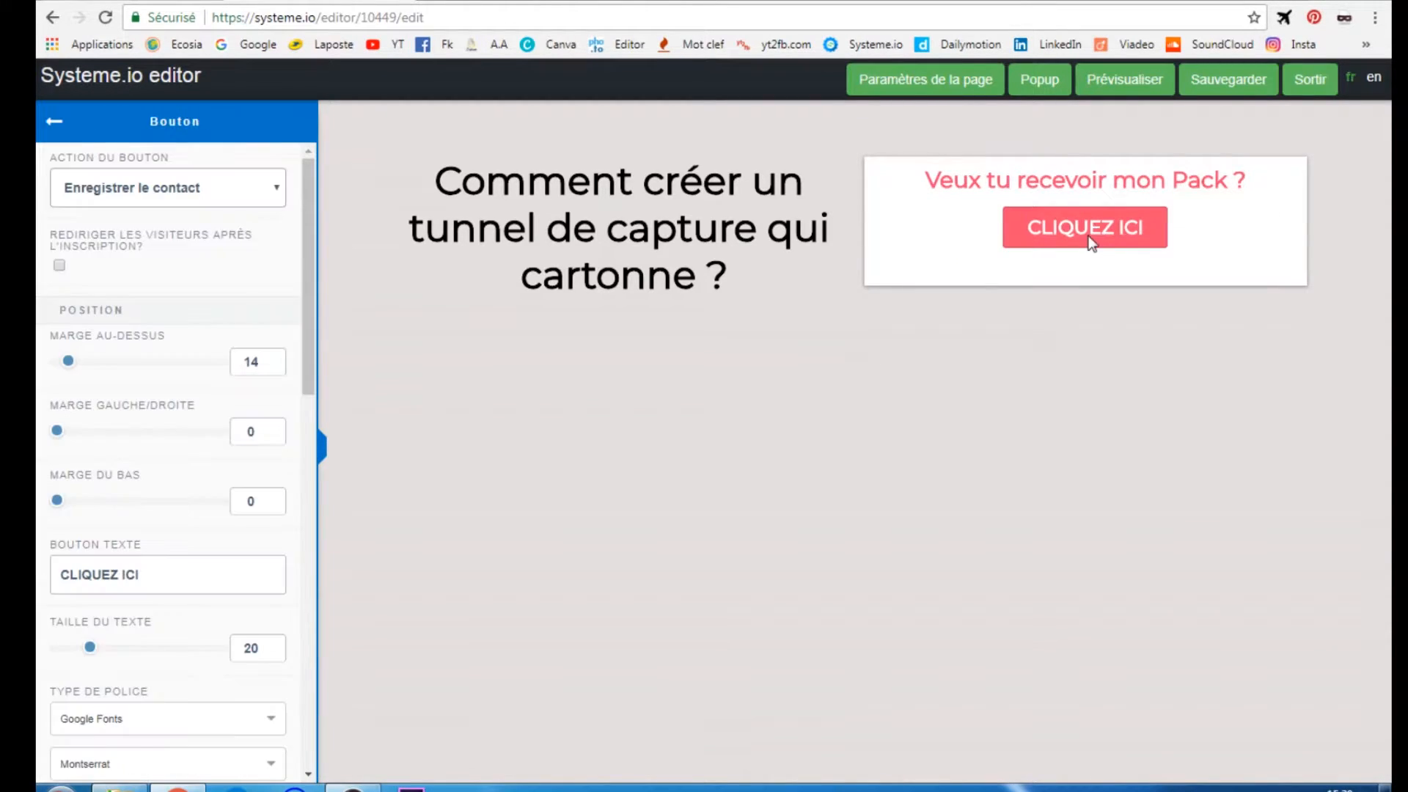
pyautogui.tripleClick(155, 565)
pyautogui.write('O')
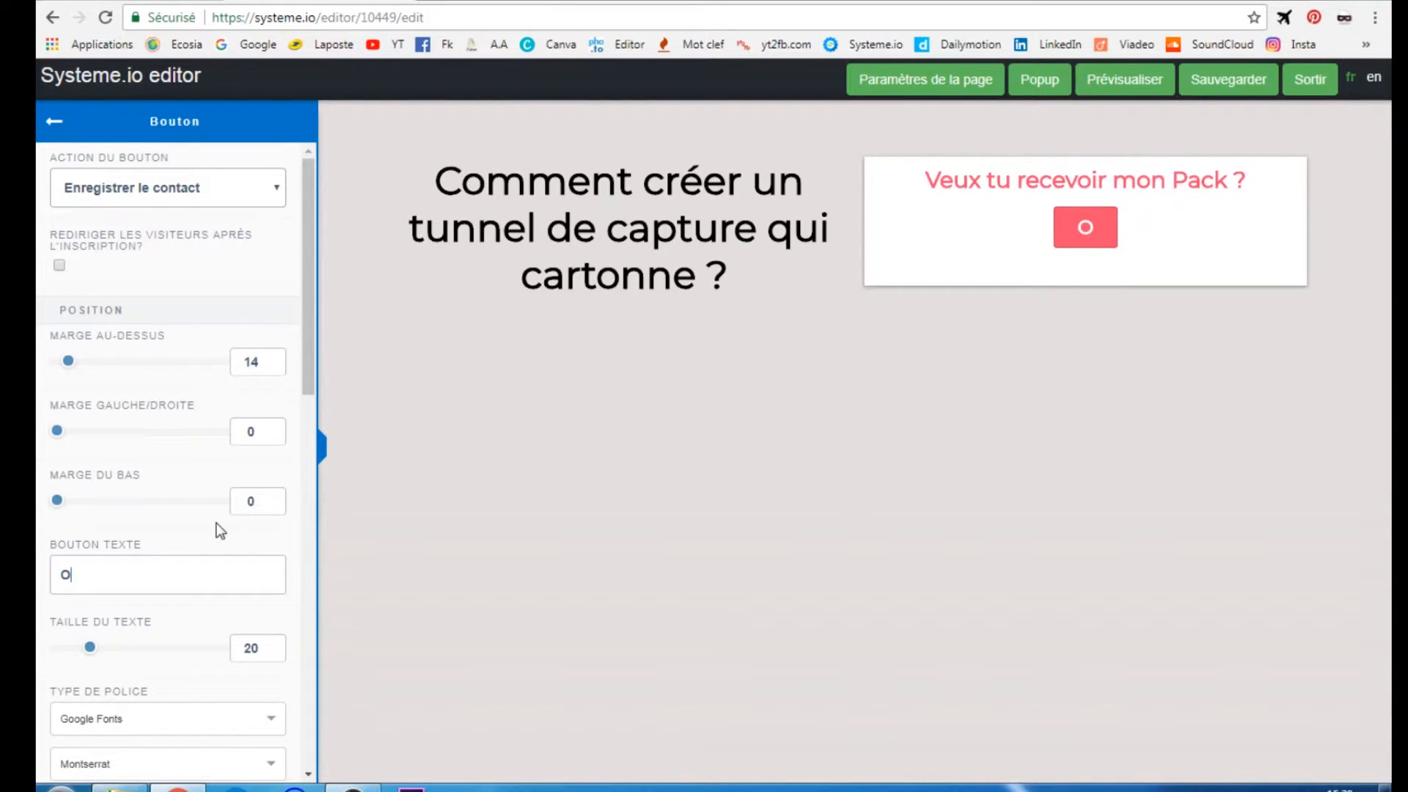
pyautogui.write('ui !')
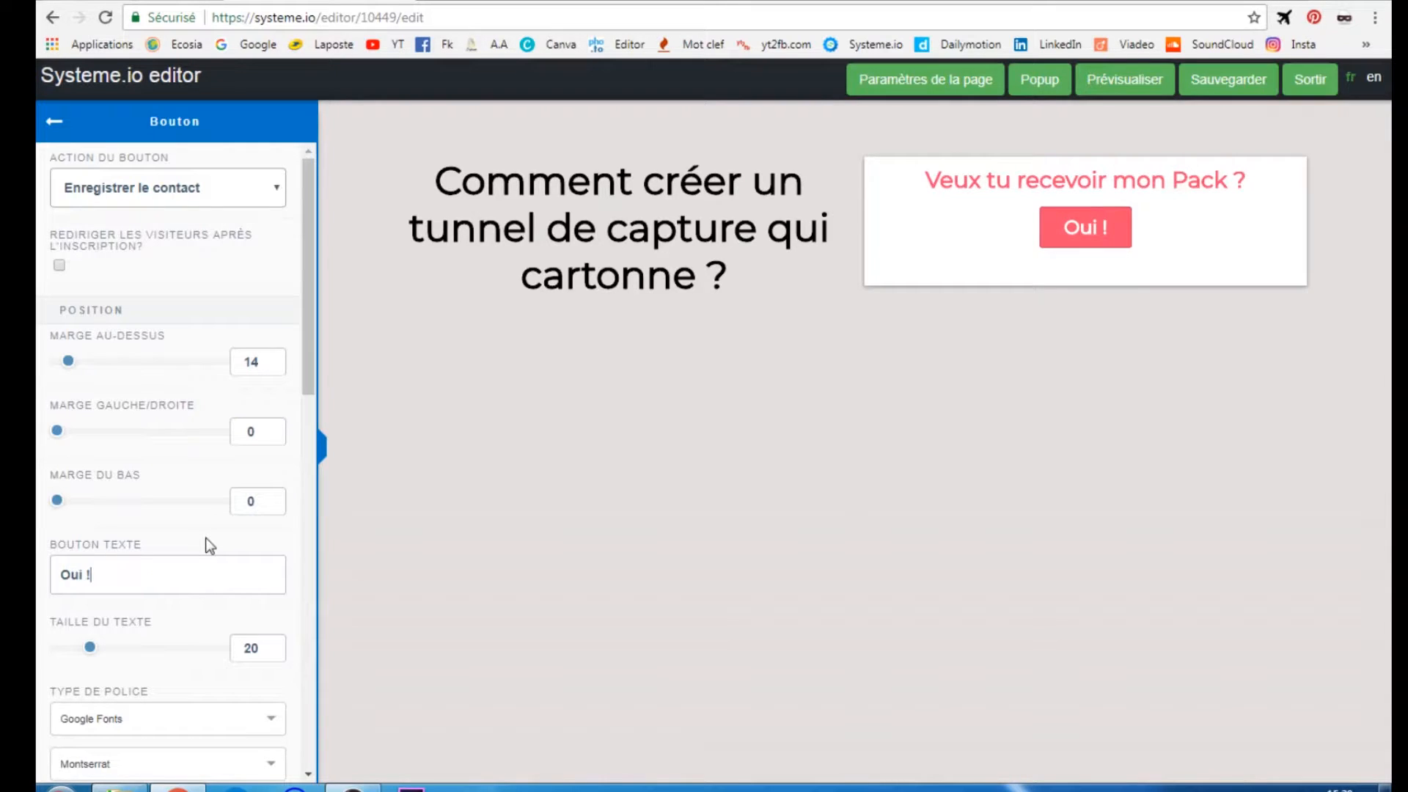
# - Set the "Oui !" button's background colour to yellow, hex F8E71C, and keep Montserrat as its font
pyautogui.scroll(-4, 205, 506)
pyautogui.click(184, 473)
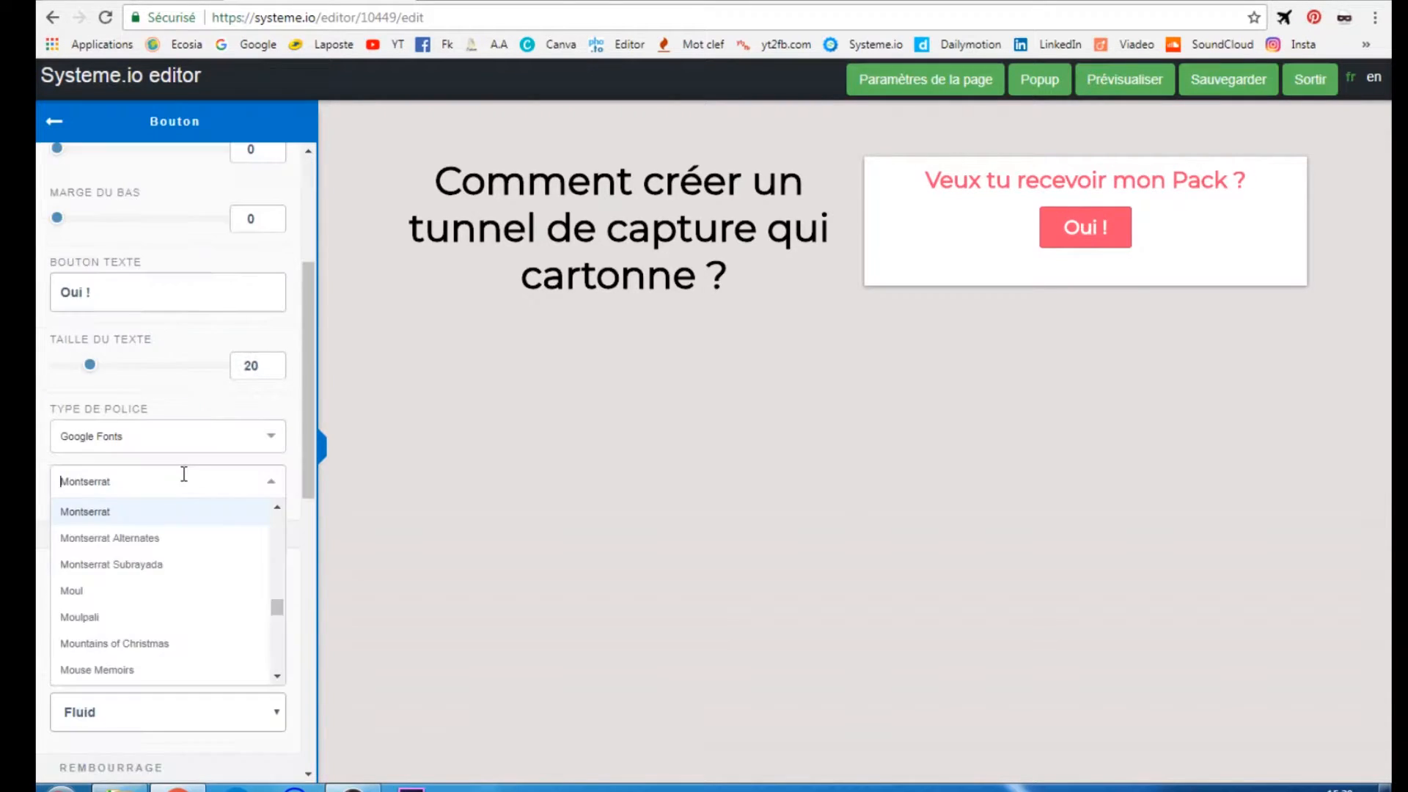
pyautogui.click(39, 494)
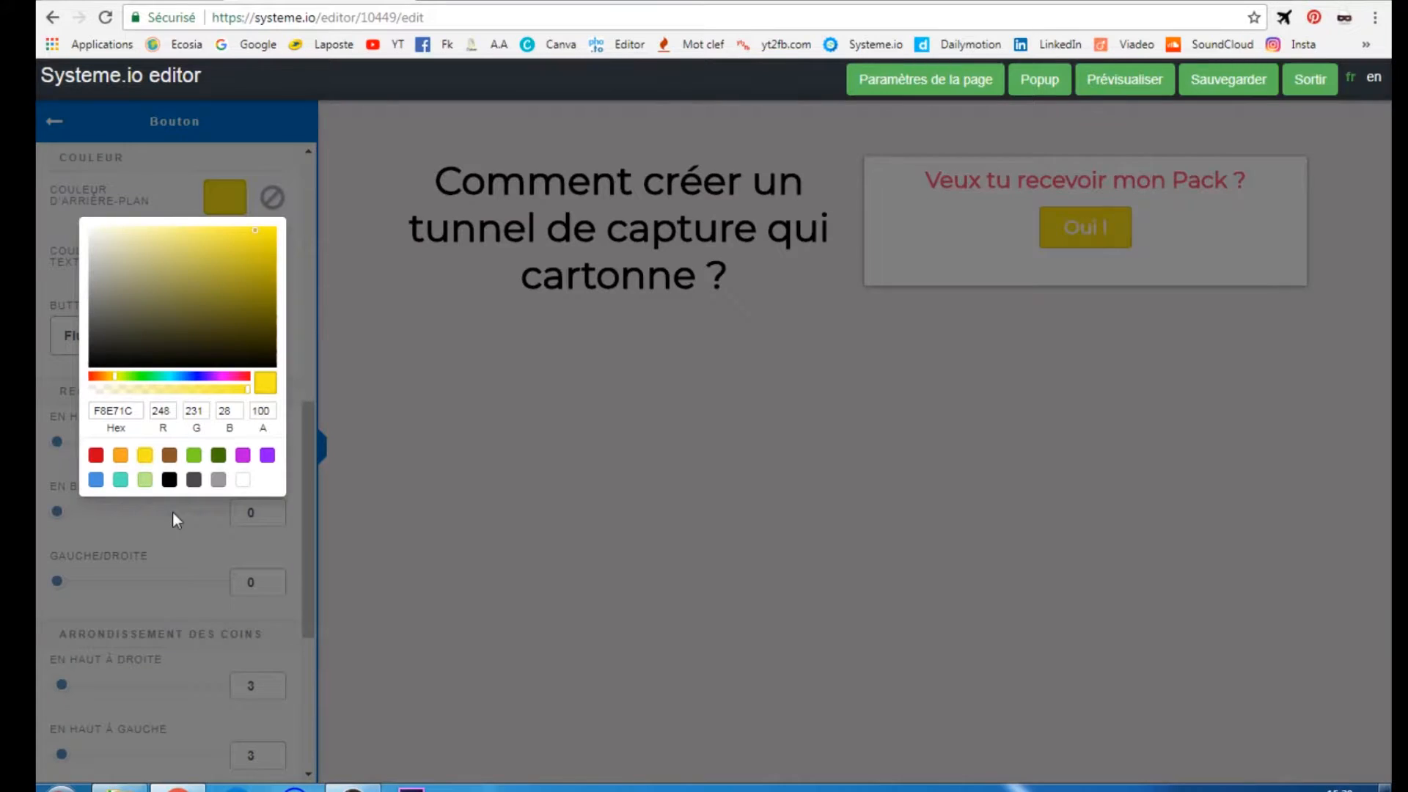
pyautogui.click(173, 512)
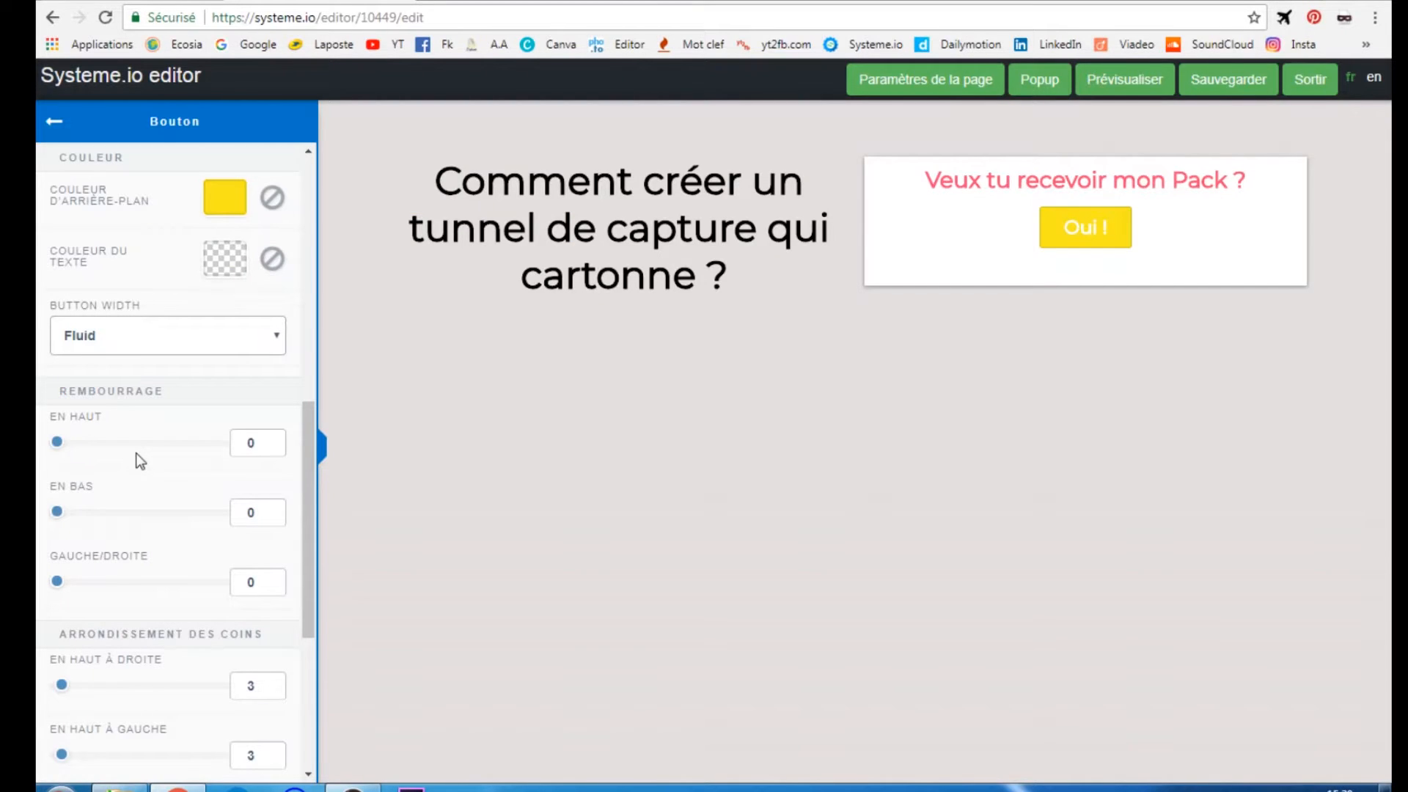
# - Set the button's top, bottom and left/right padding to 20 each
pyautogui.doubleClick(249, 443)
pyautogui.write('20')
pyautogui.doubleClick(251, 511)
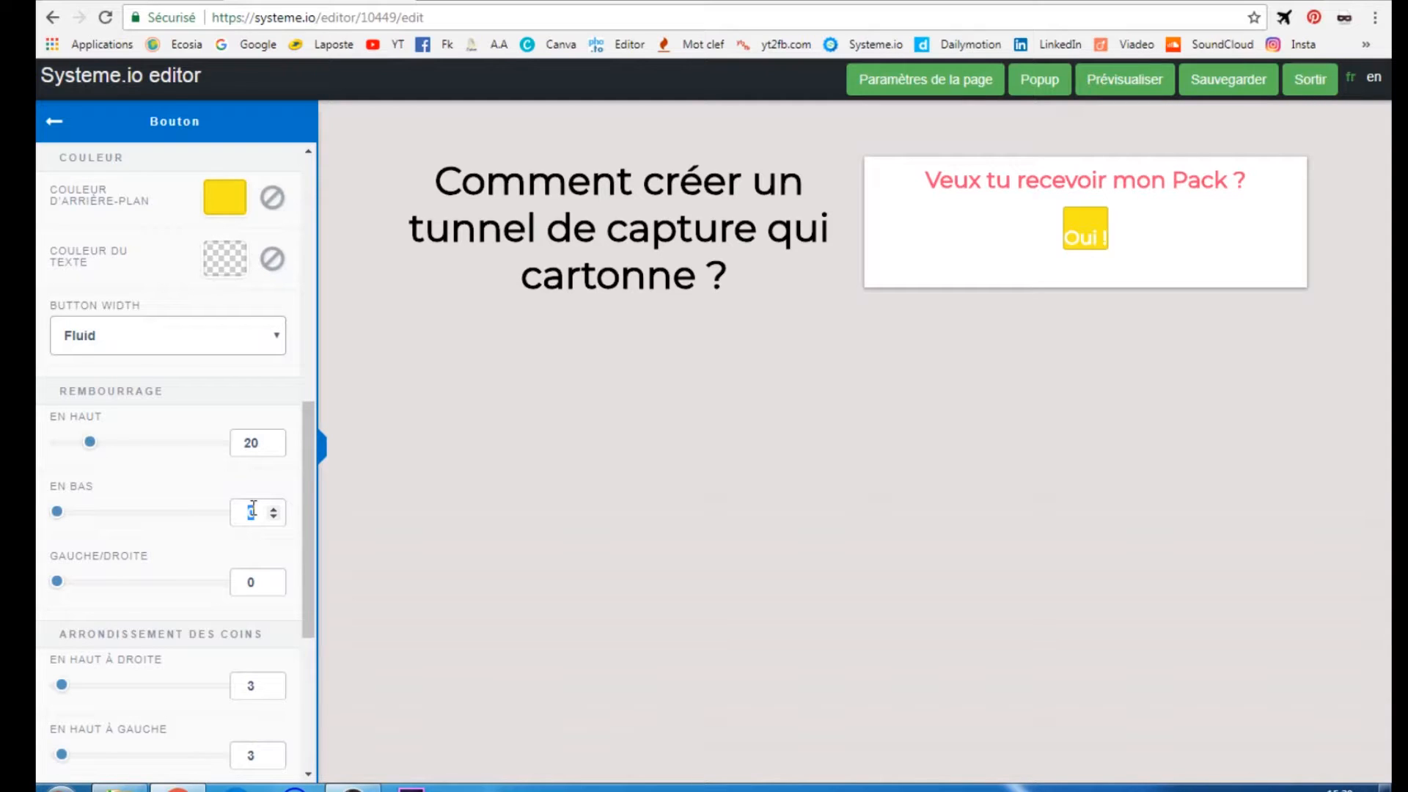
pyautogui.write('20')
pyautogui.press('Tab')
pyautogui.write('20')
# - Round all four corners of the button with a value of 20
pyautogui.scroll(-5, 143, 601)
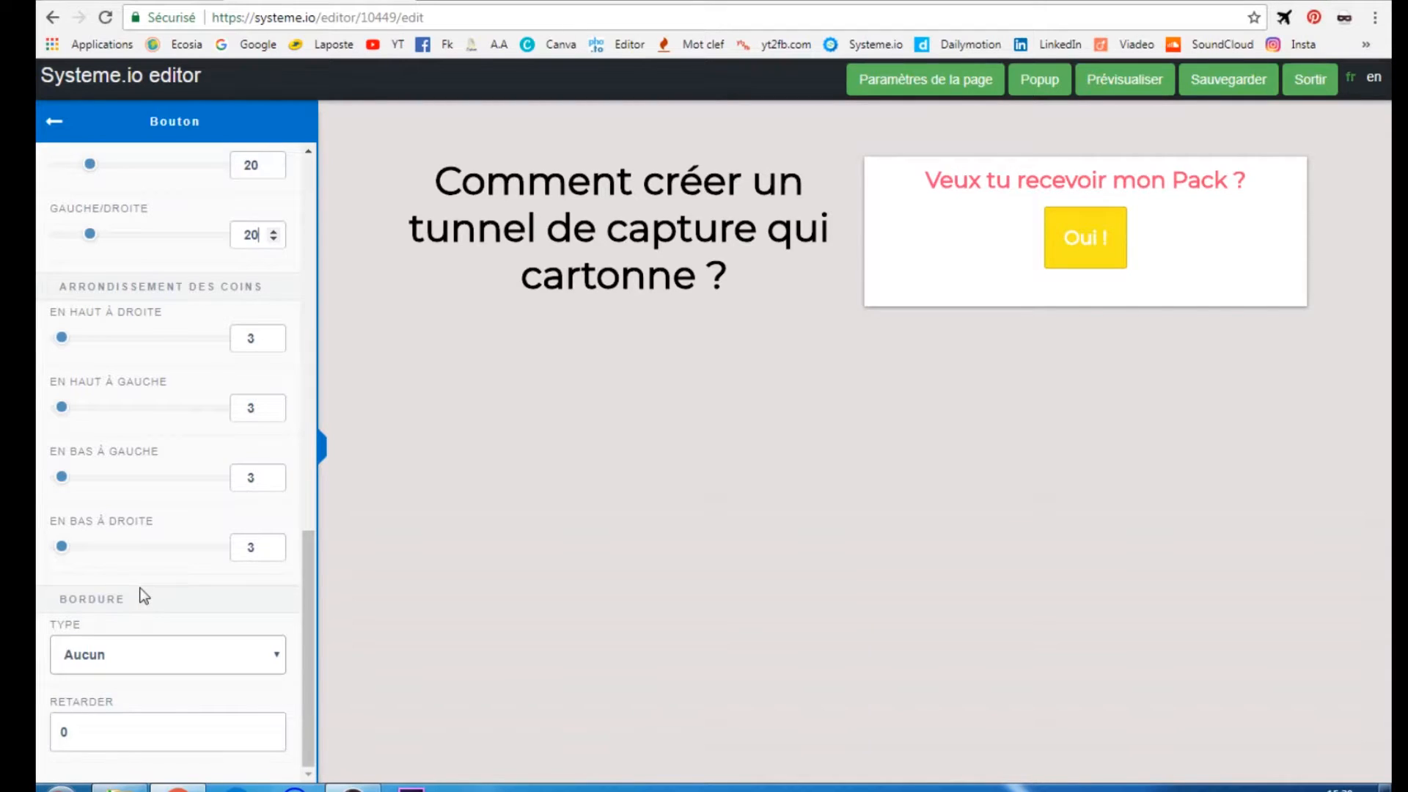
pyautogui.doubleClick(258, 325)
pyautogui.write('20')
pyautogui.doubleClick(259, 406)
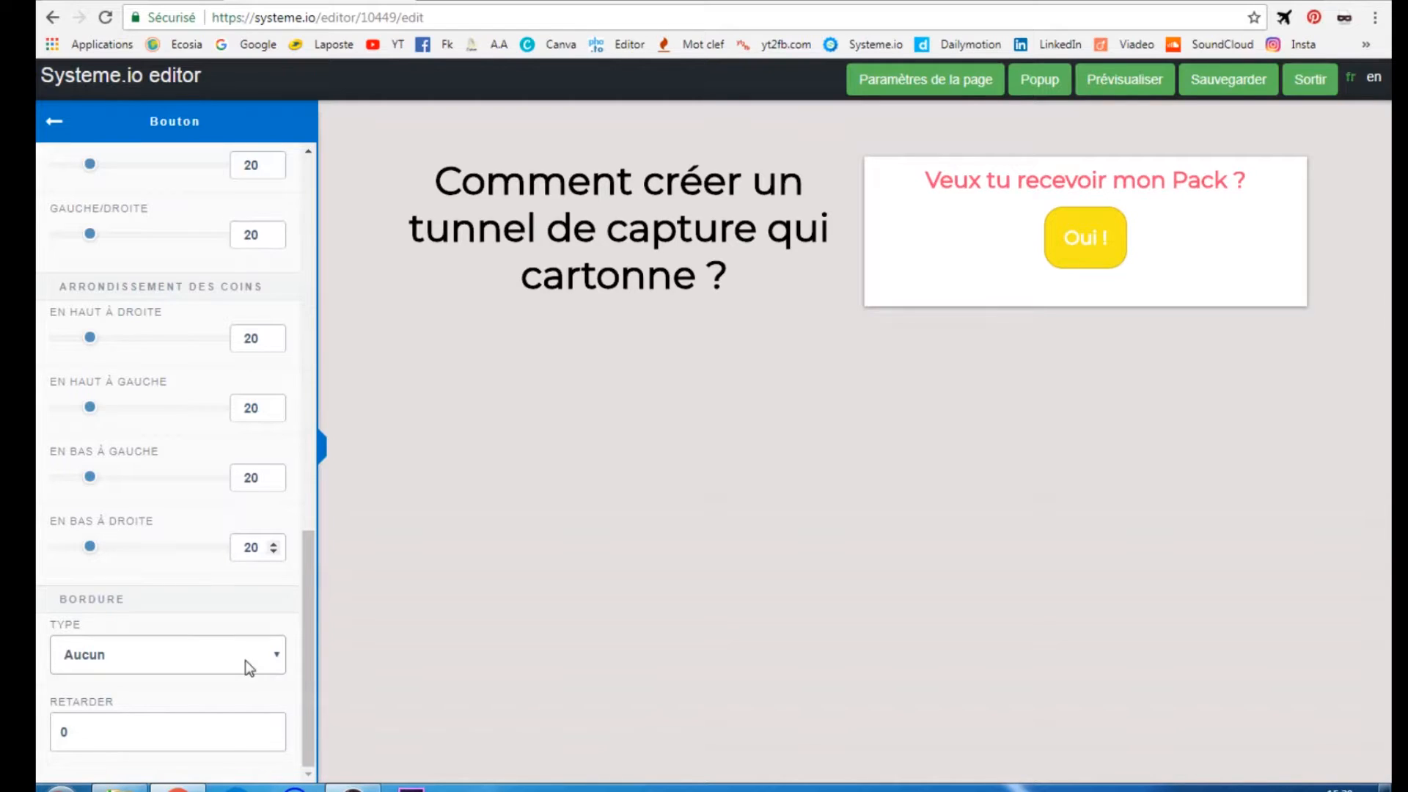
# - Give the button a black dotted (Pointillés) border of 2px around its entire outline
pyautogui.click(249, 667)
pyautogui.click(162, 668)
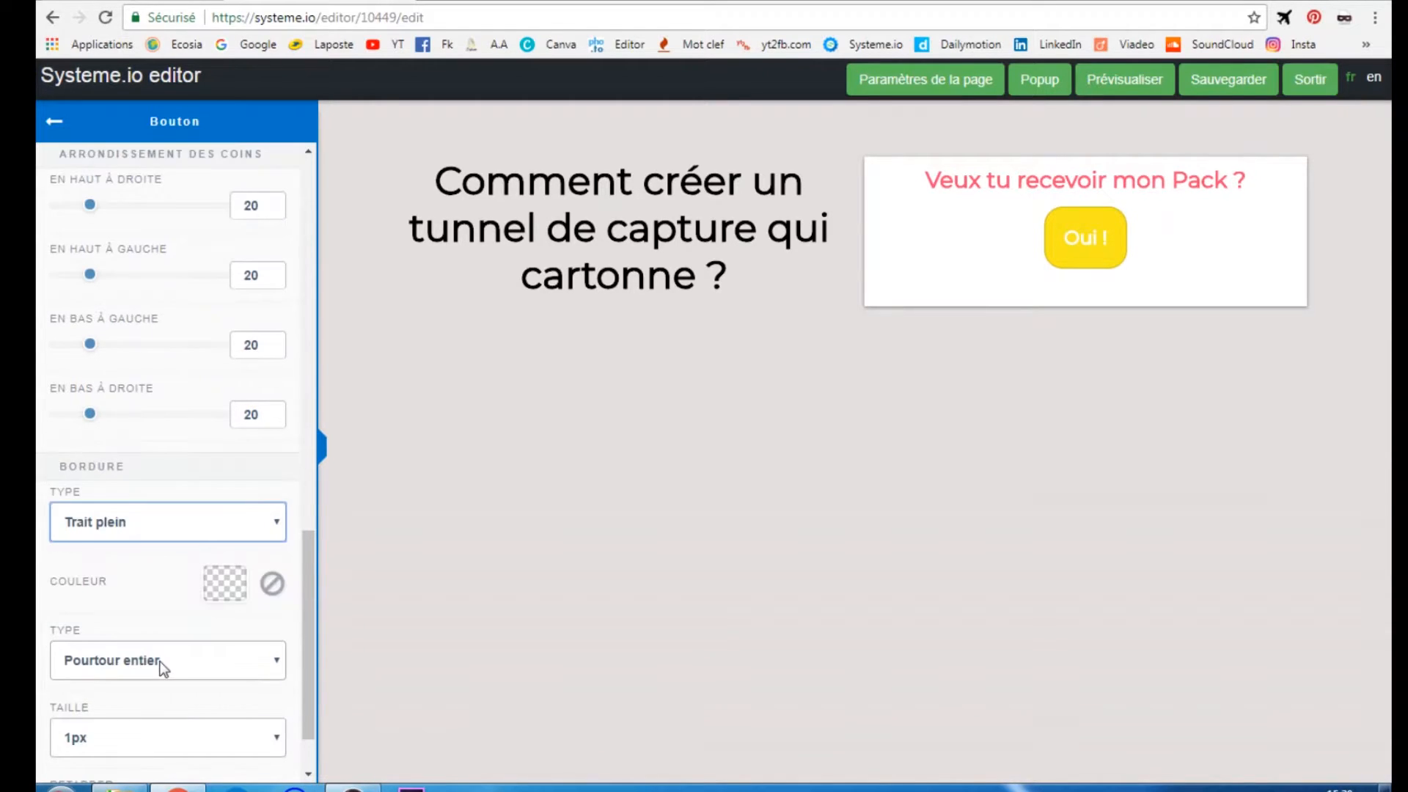
pyautogui.click(224, 583)
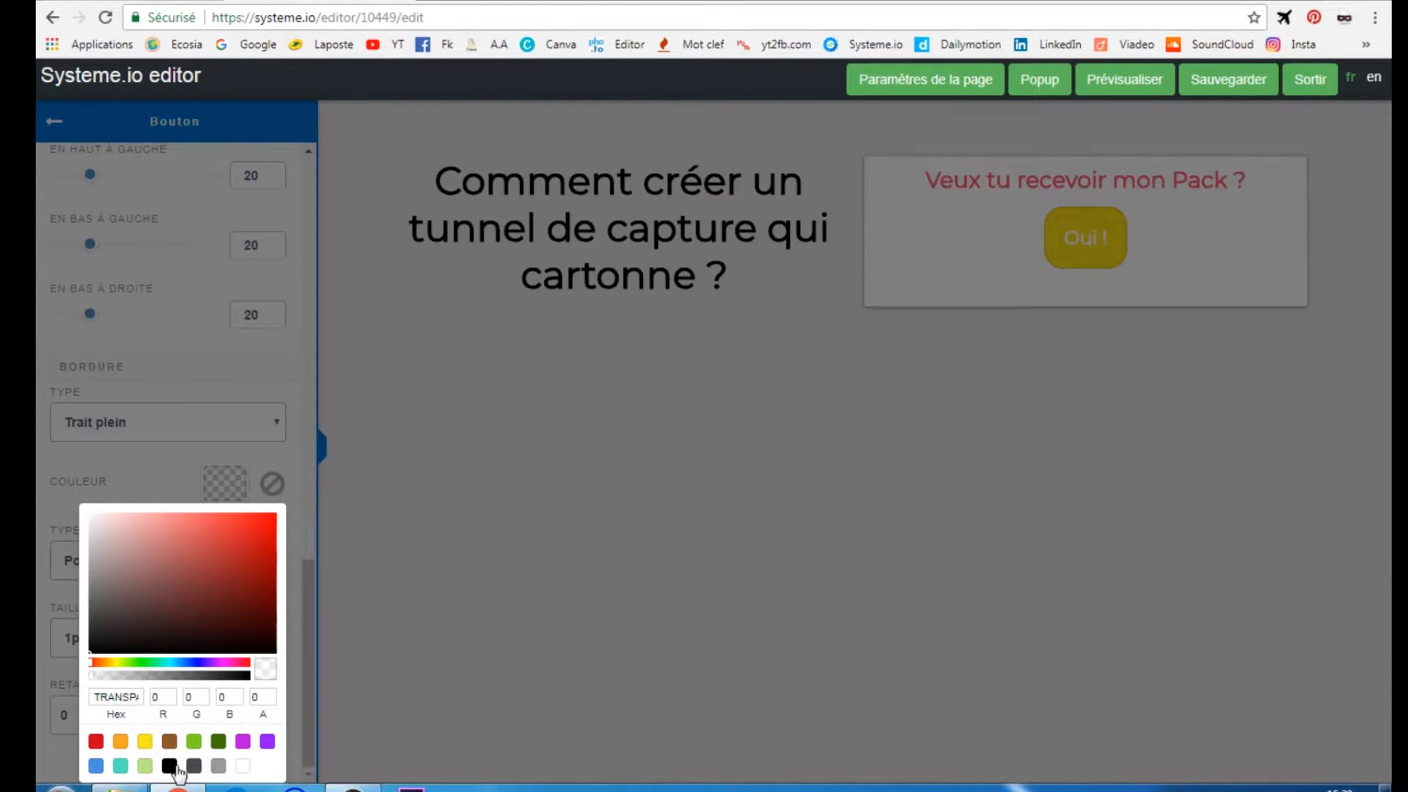
pyautogui.click(176, 766)
pyautogui.click(258, 570)
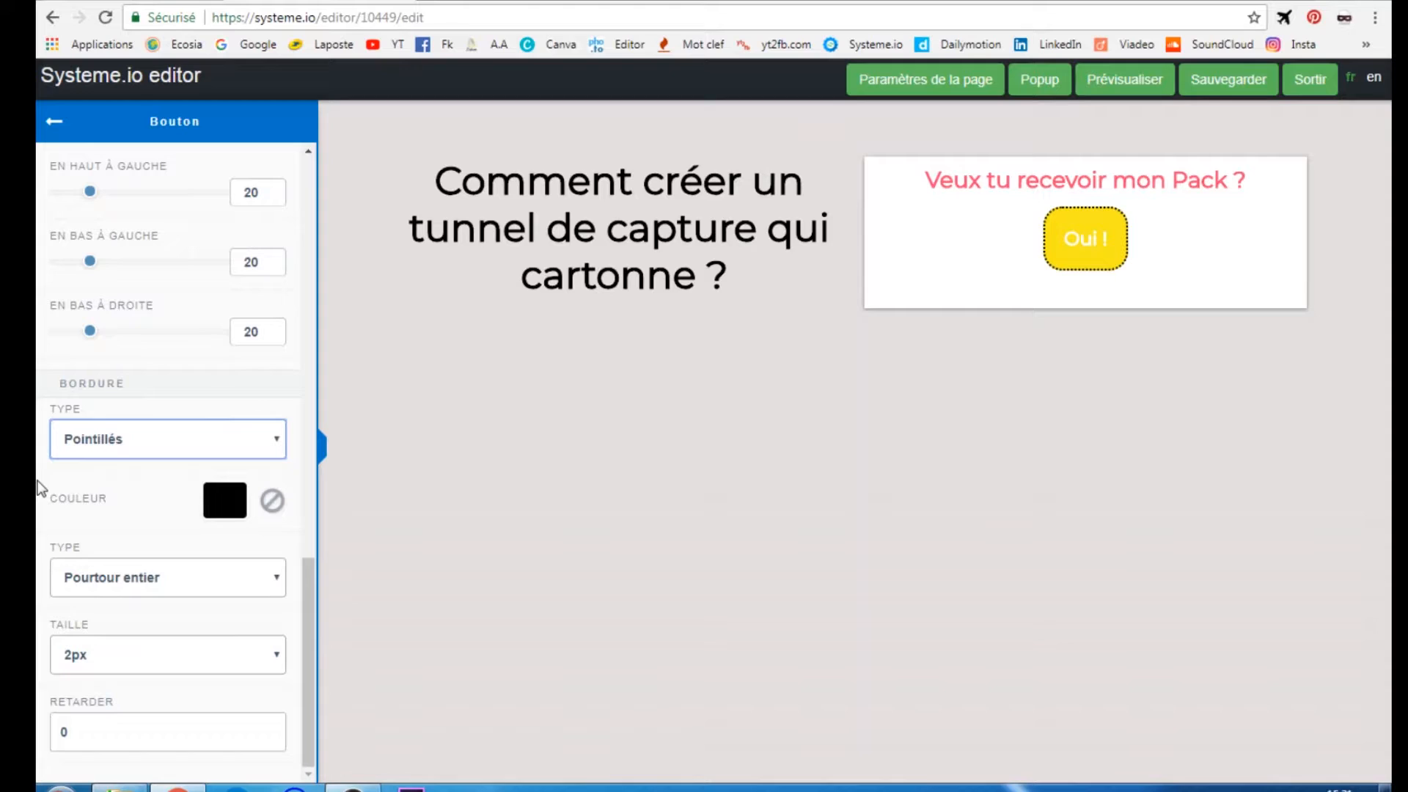
# - Change the button's text colour to black, set its text size to 53 and leave the button settings
pyautogui.scroll(5, 41, 498)
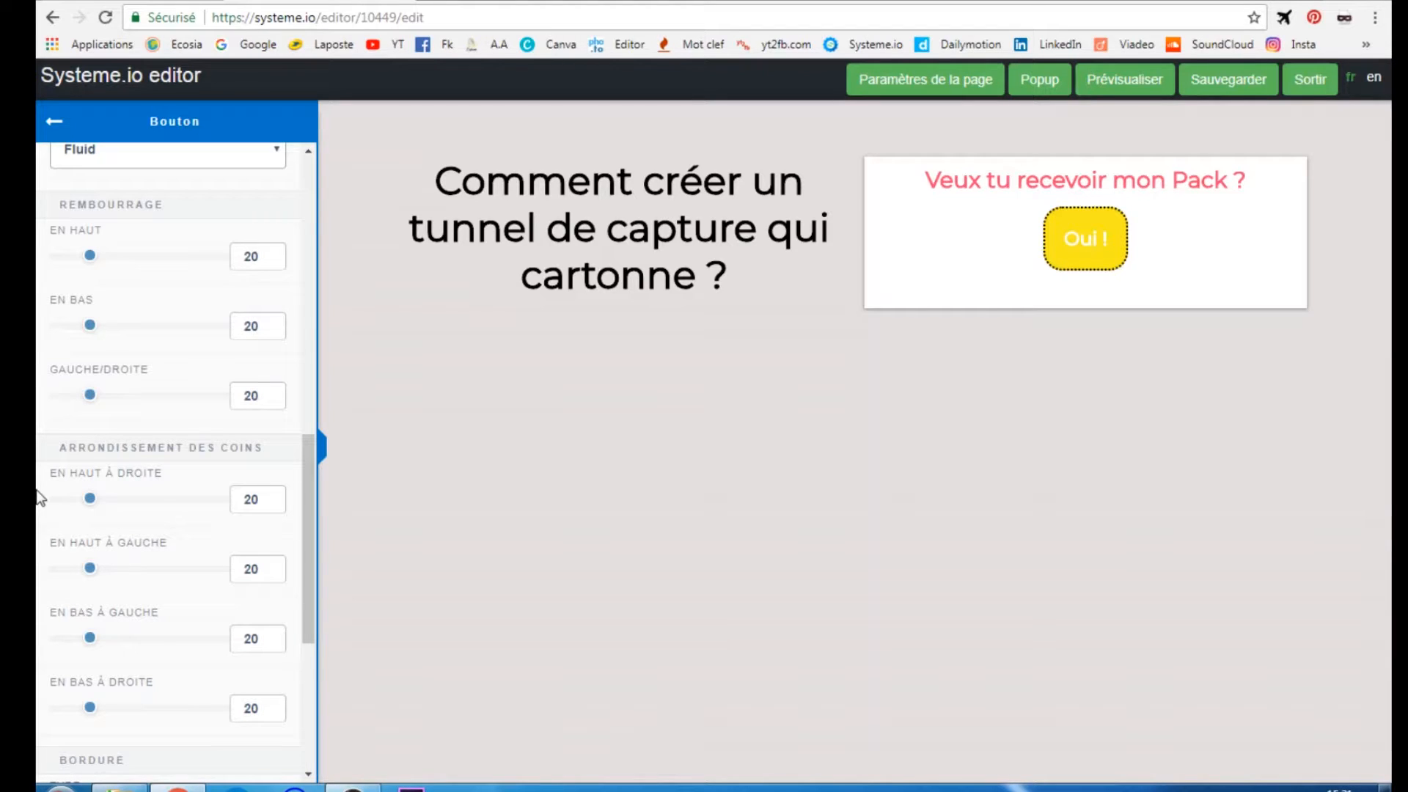
pyautogui.scroll(3, 40, 498)
pyautogui.scroll(3, 41, 458)
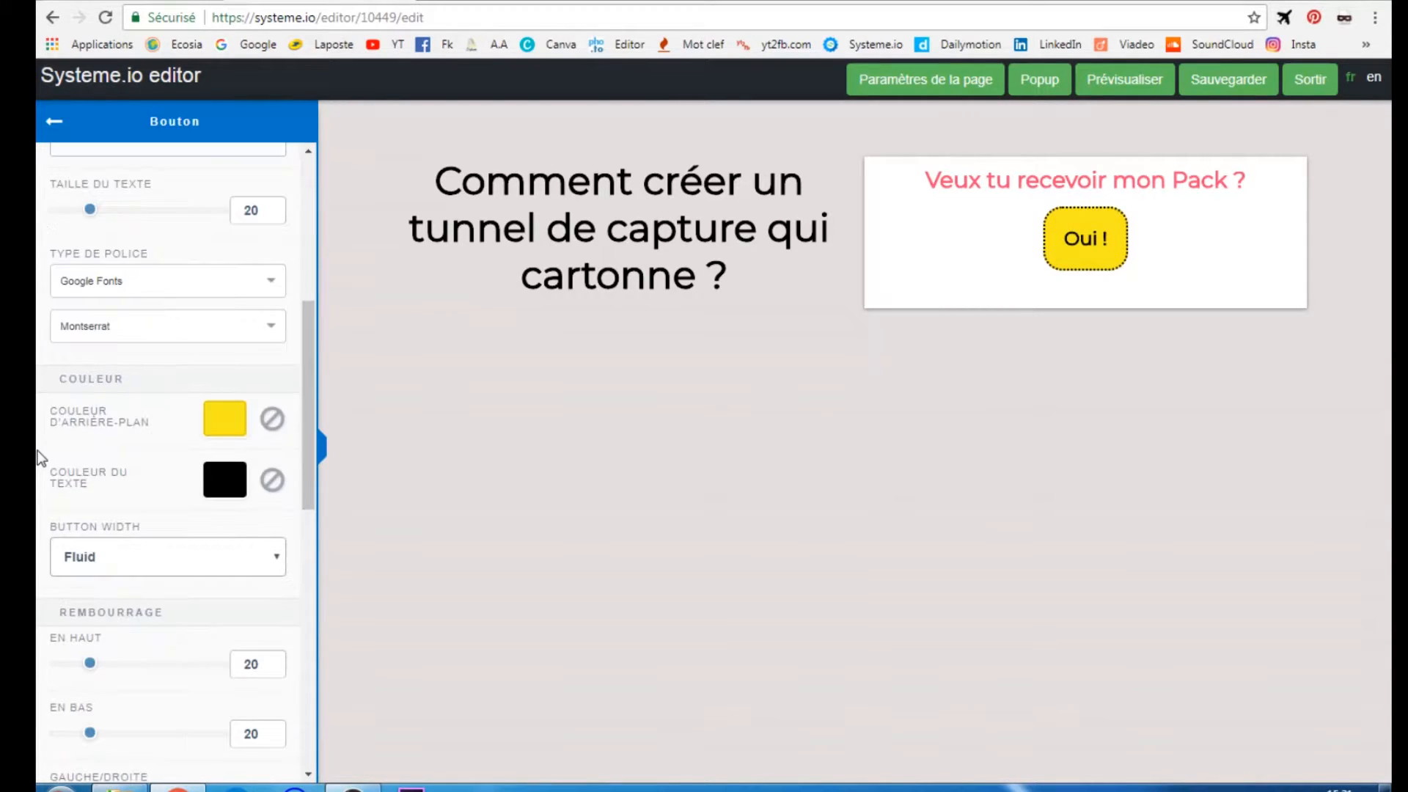
pyautogui.scroll(2, 41, 458)
pyautogui.moveTo(89, 366); pyautogui.dragTo(149, 386)
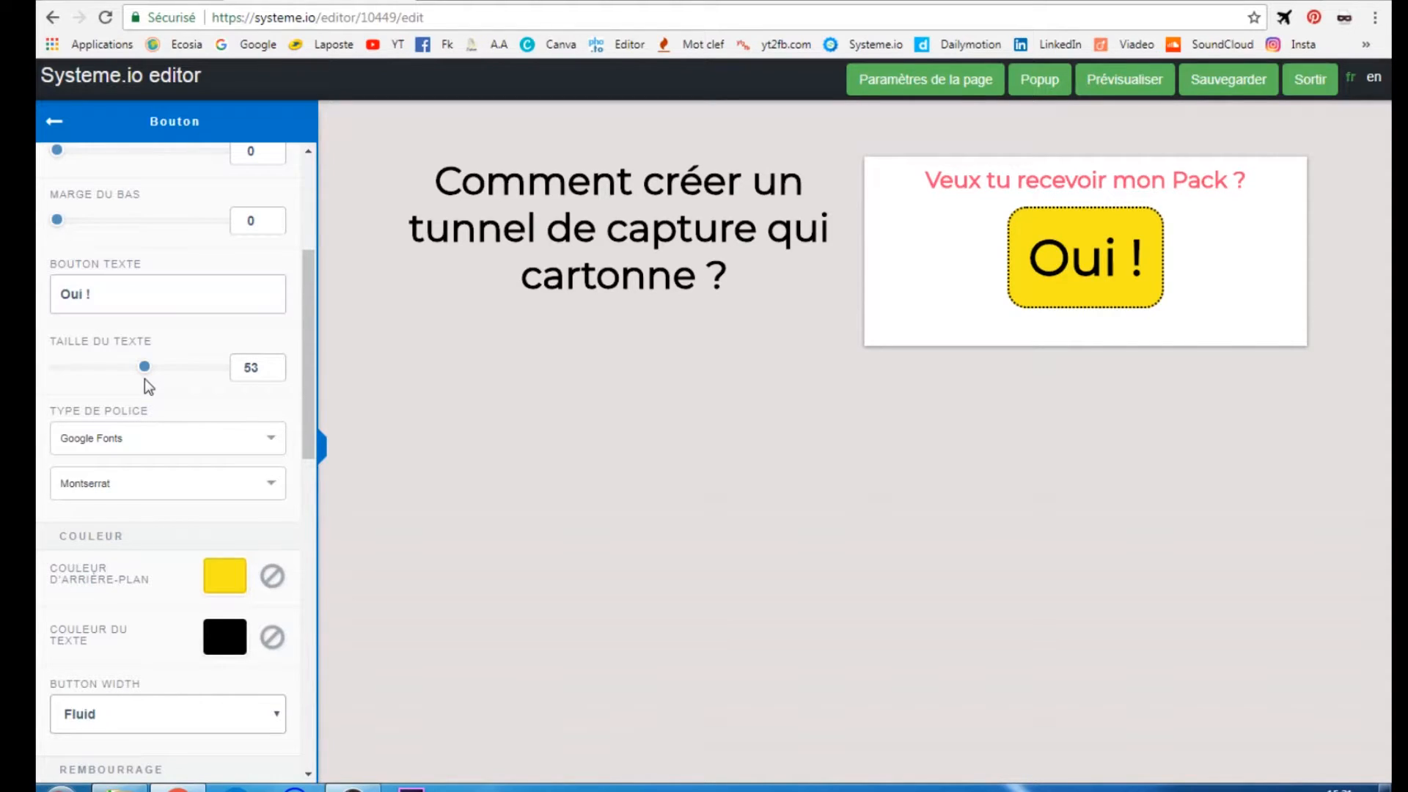
pyautogui.click(754, 497)
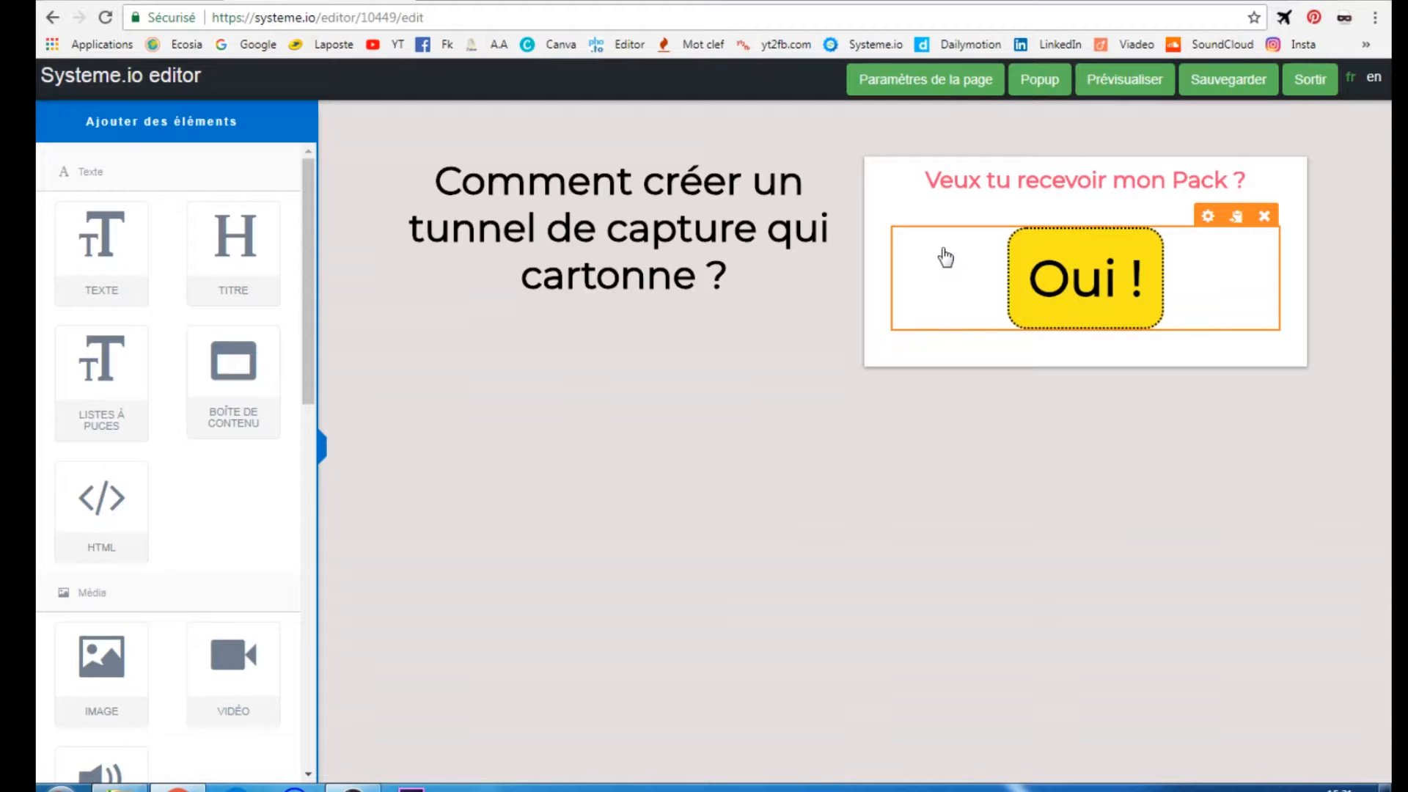
# - Move the headline out of its column to span the full width above the two-column row
pyautogui.moveTo(662, 228); pyautogui.dragTo(690, 164)
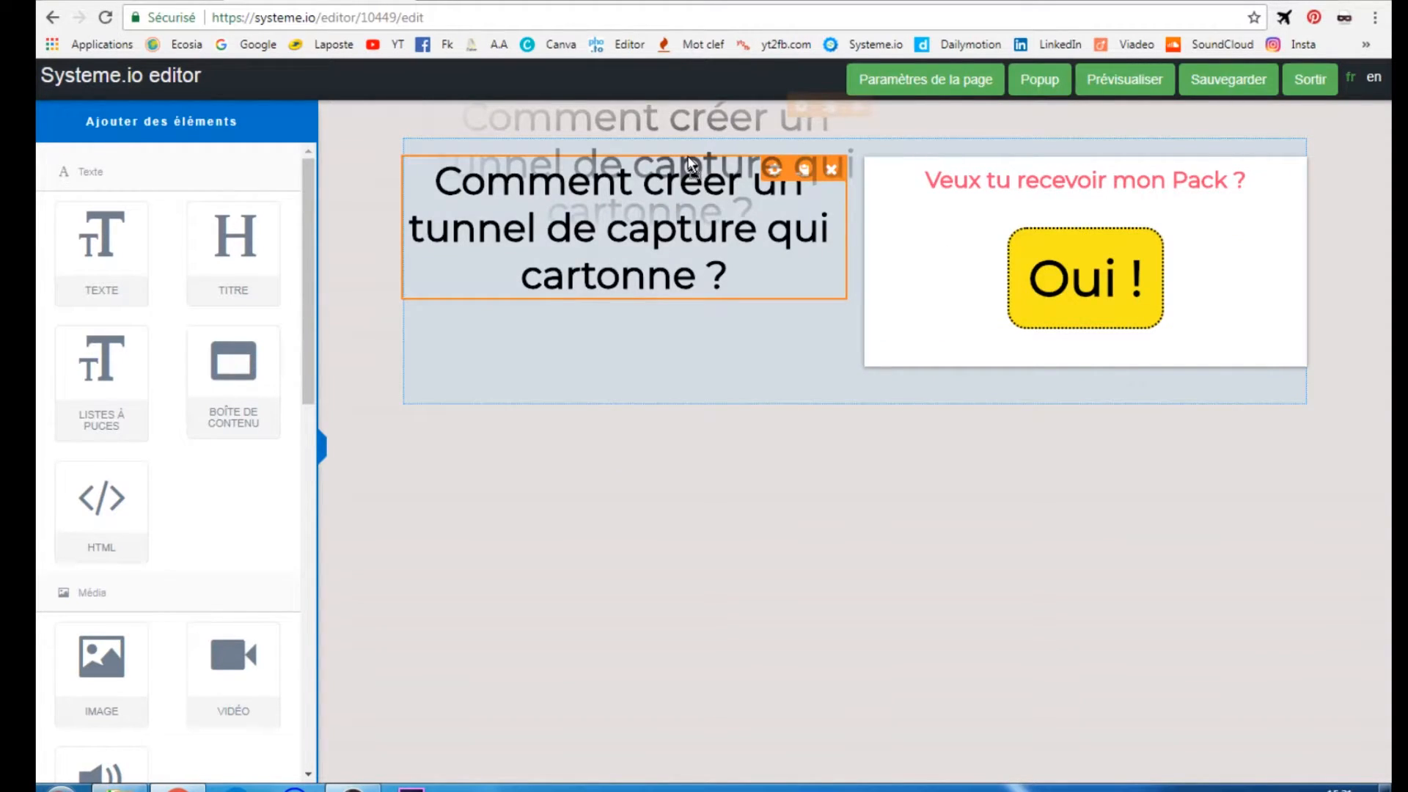
pyautogui.moveTo(690, 164); pyautogui.dragTo(694, 274)
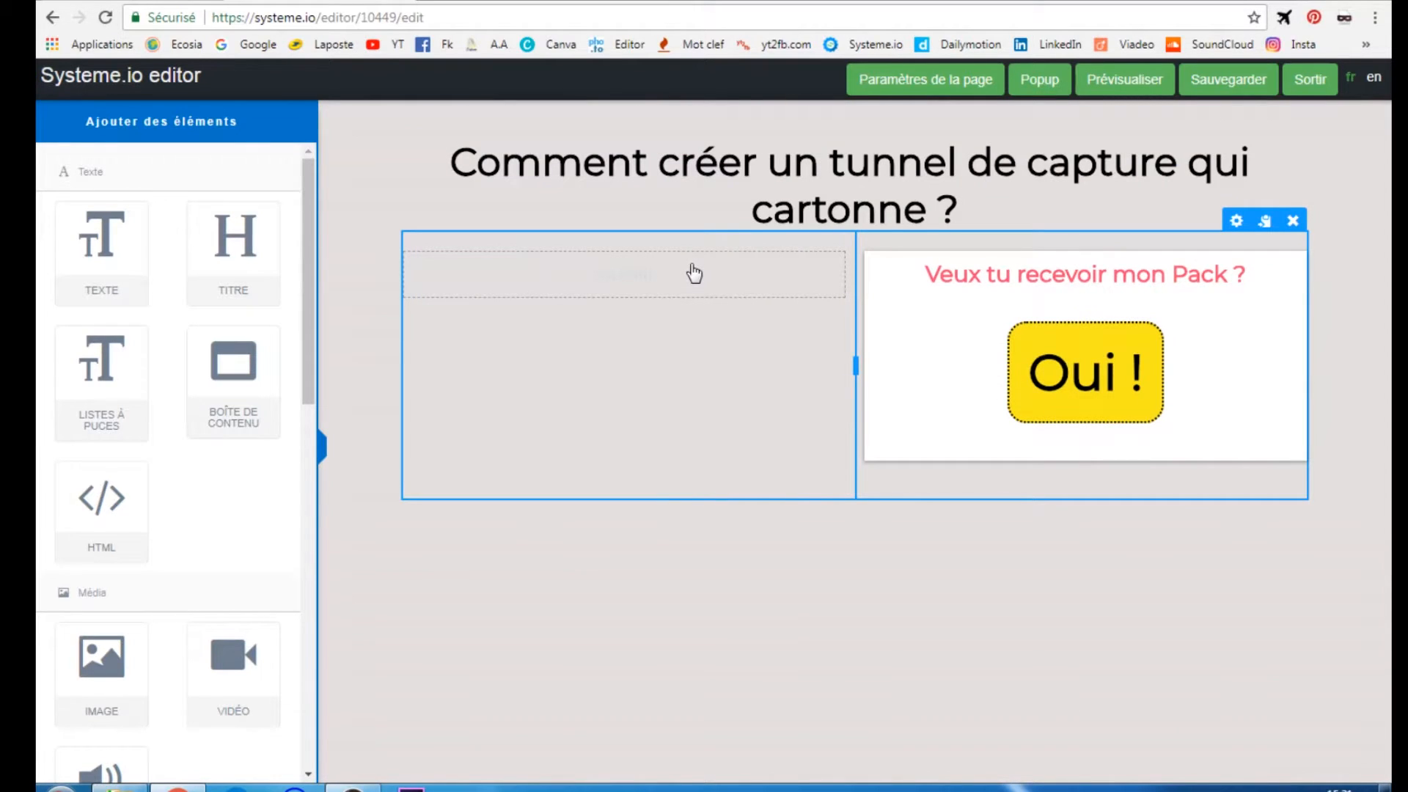
# - Add a text element to the empty column reading "J'ai créé pour vous un pack GRATUIT qui contient 4 vidéos :"
pyautogui.moveTo(102, 242); pyautogui.dragTo(662, 291)
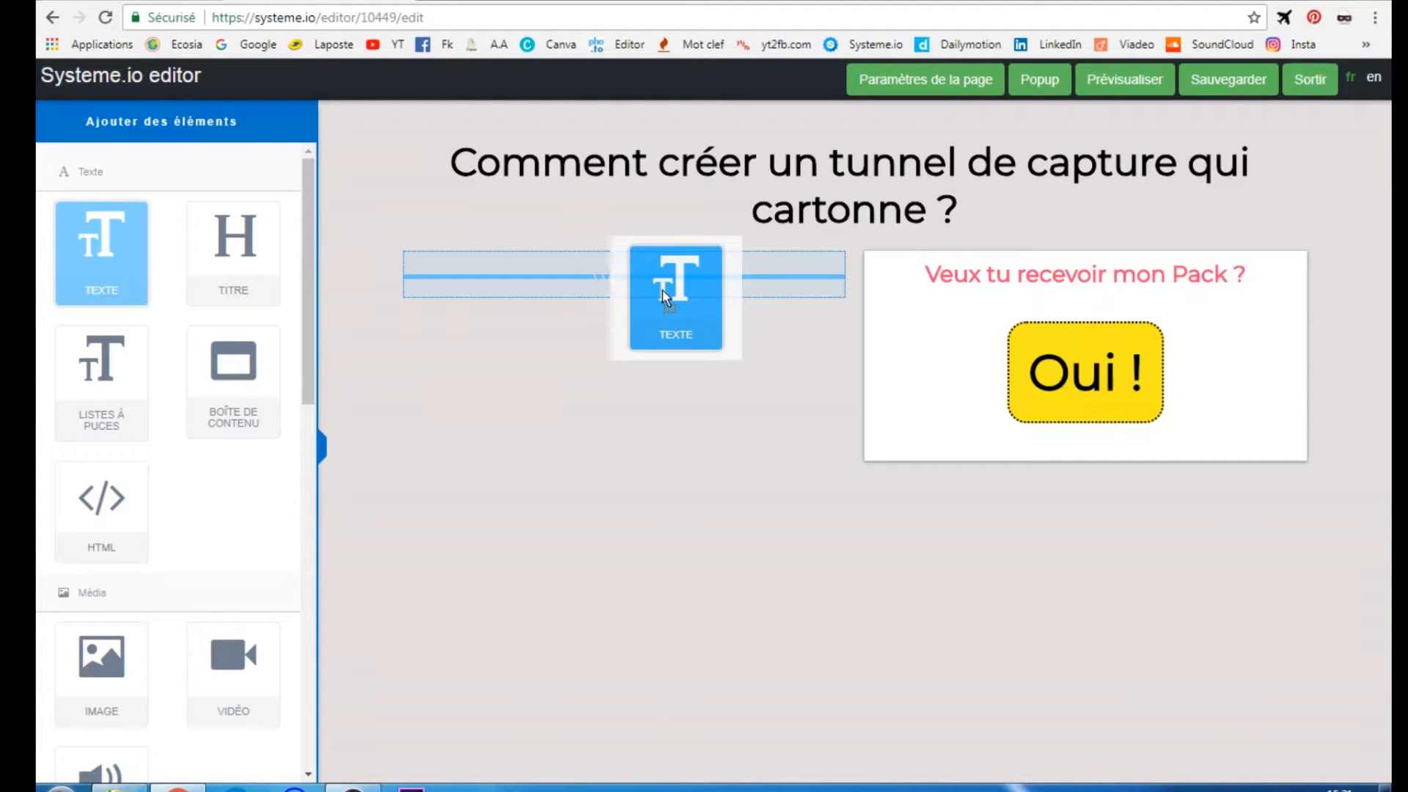
pyautogui.moveTo(662, 290); pyautogui.dragTo(662, 290)
pyautogui.write("J'ai créé pour vous un pa")
pyautogui.write('ck')
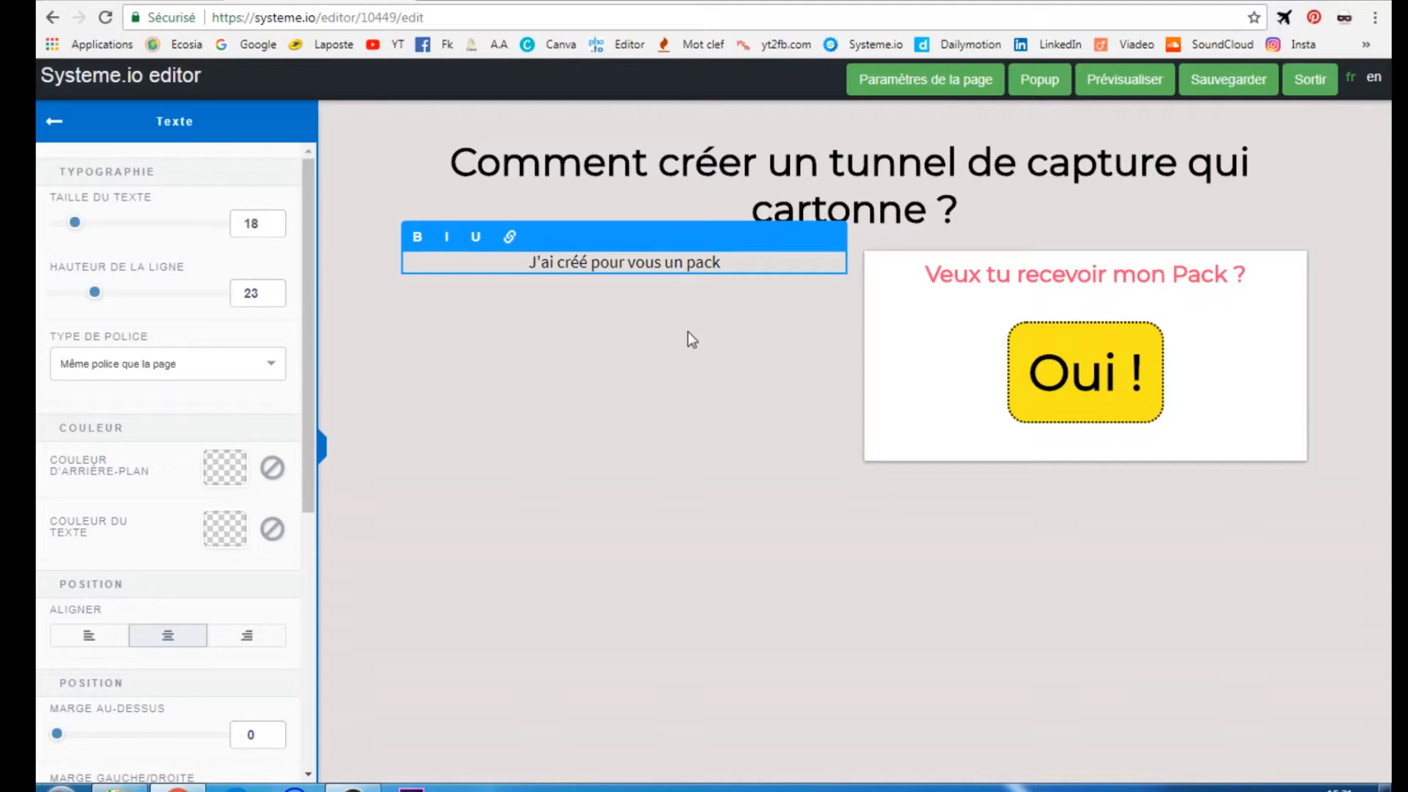
pyautogui.write(' GRATUIT')
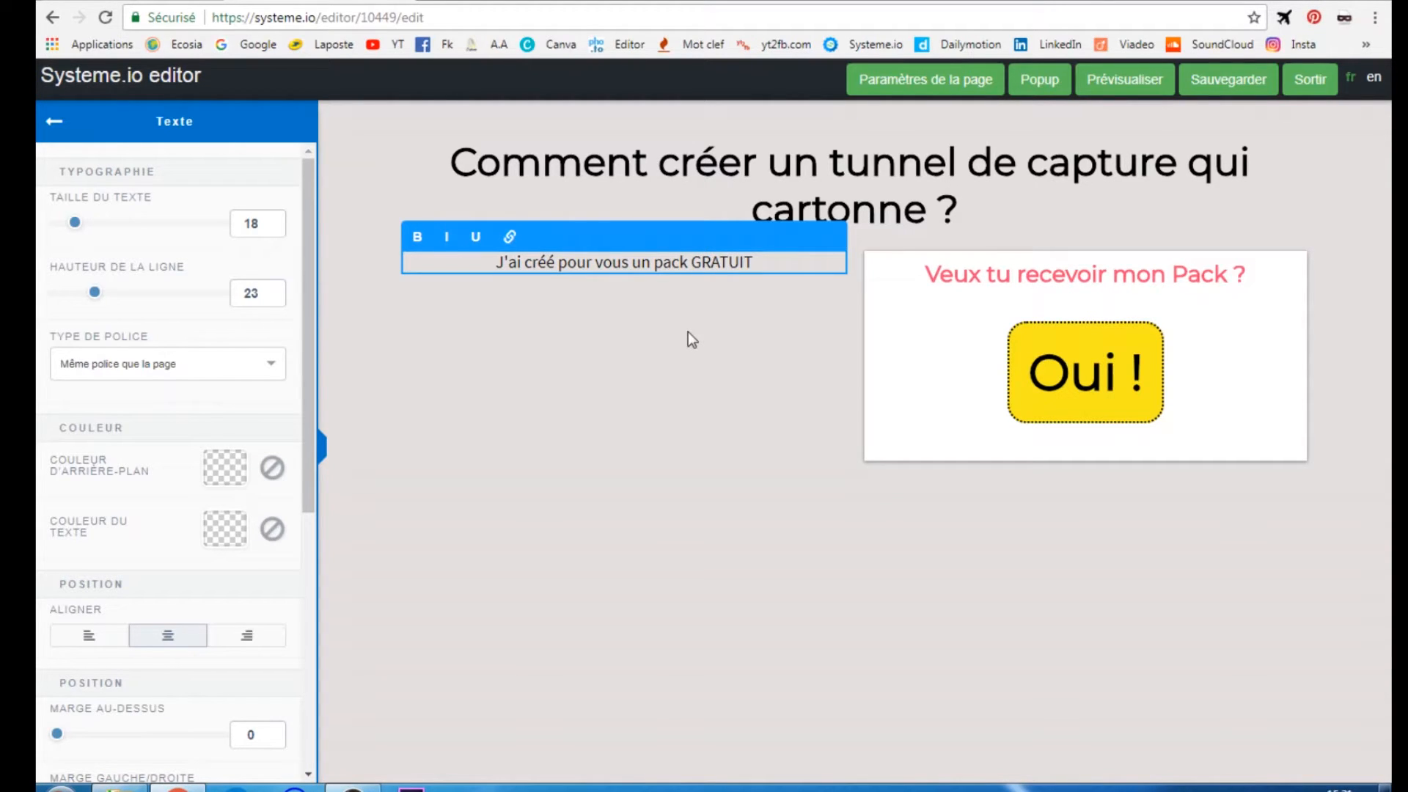
pyautogui.write(' qui contient 4 vidéos :')
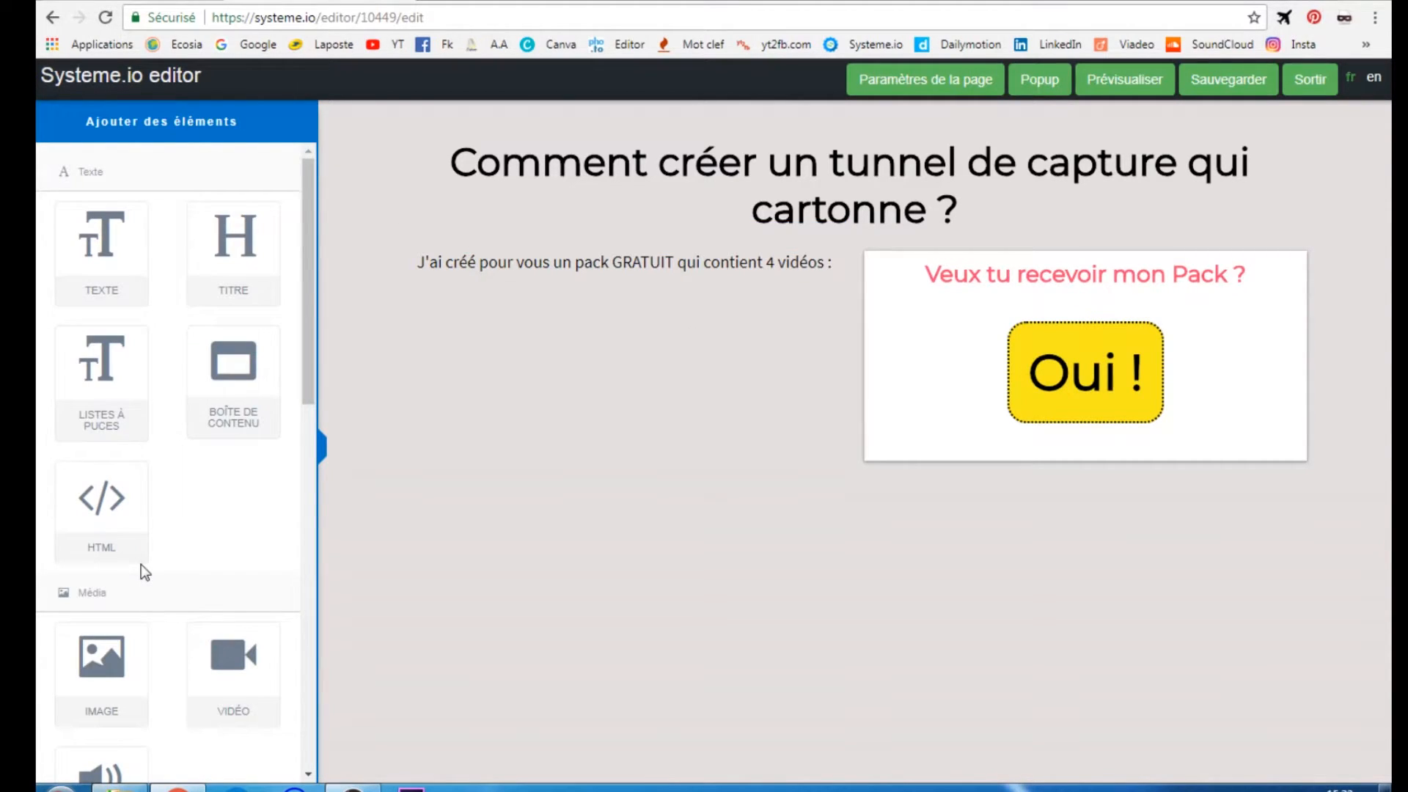
# - Add a bullet list beneath the introductory text and open its icon choices
pyautogui.moveTo(101, 381); pyautogui.dragTo(619, 344)
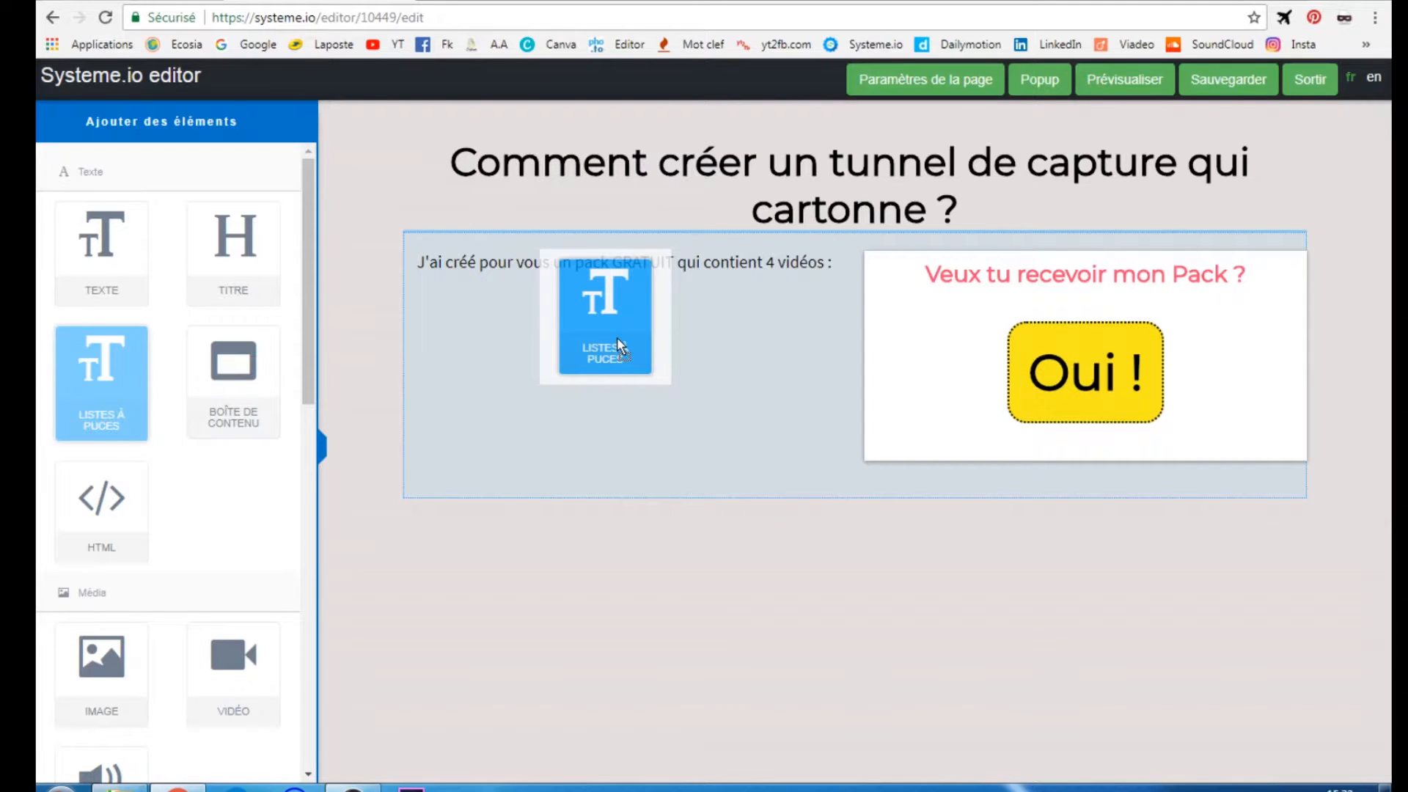
pyautogui.moveTo(620, 345); pyautogui.dragTo(509, 322)
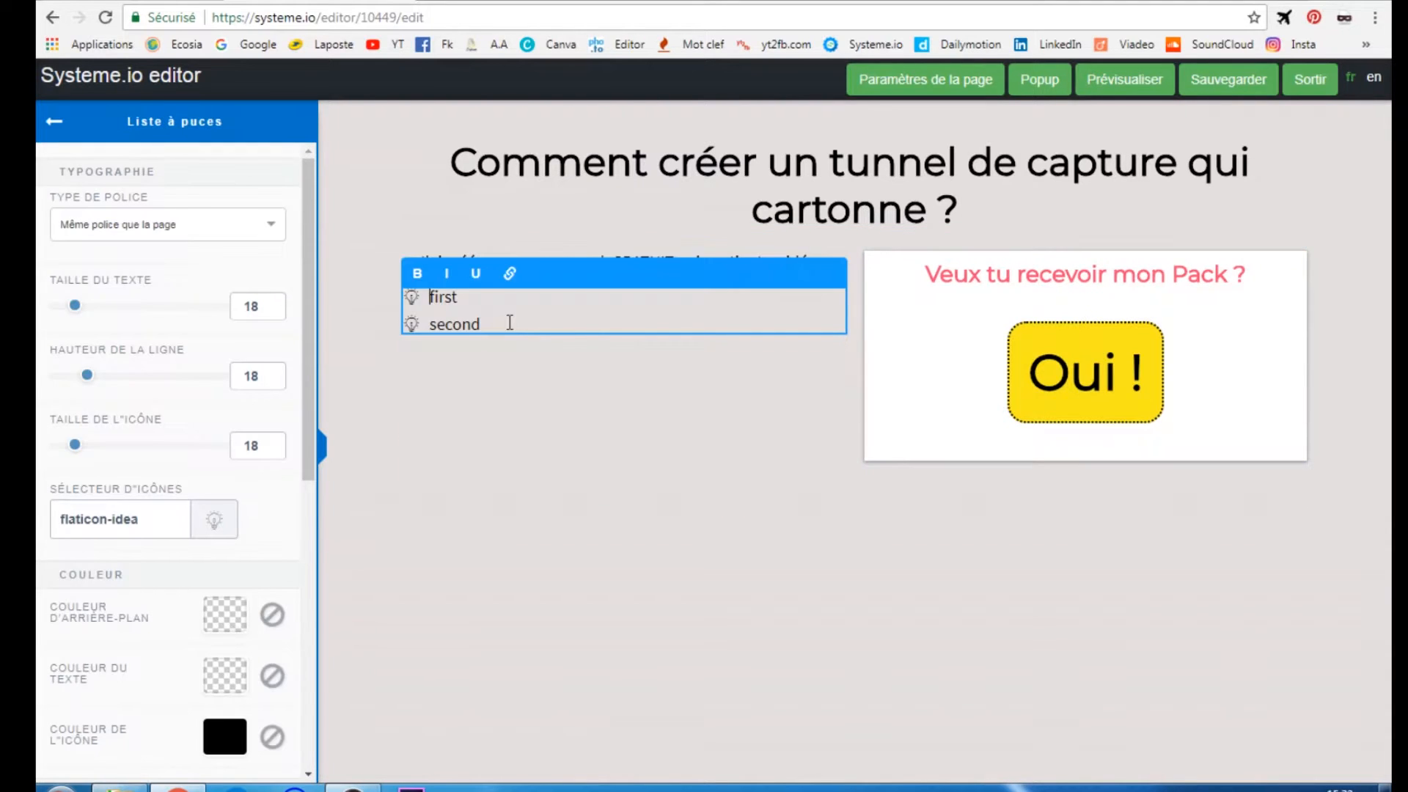
pyautogui.click(152, 522)
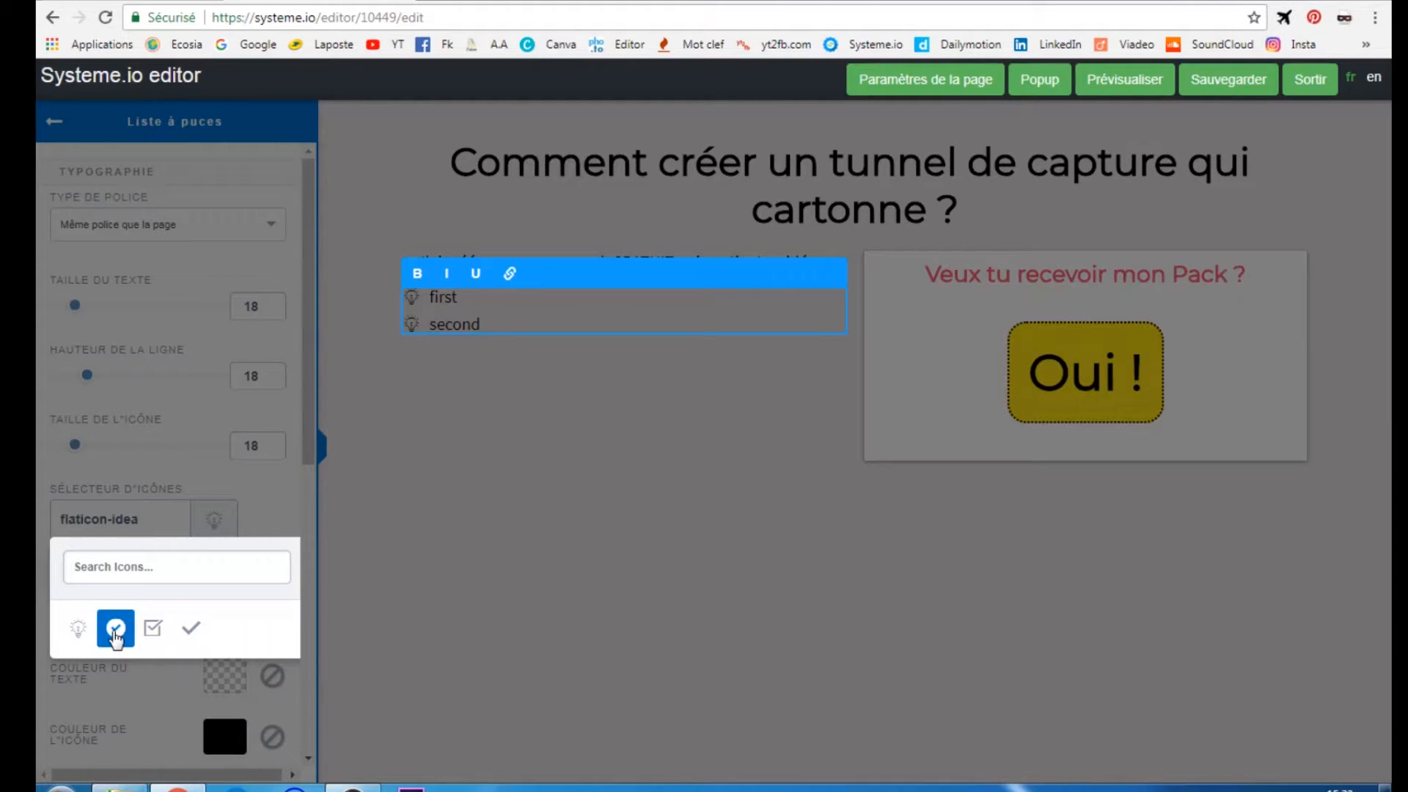
# - Fill the bullet list with "Les règles de base d'une bonne page de capture", "Un bon autorépondeur", "Gérer ses contacts" and "Créer des campagnes d'email"
pyautogui.moveTo(456, 297); pyautogui.dragTo(428, 295)
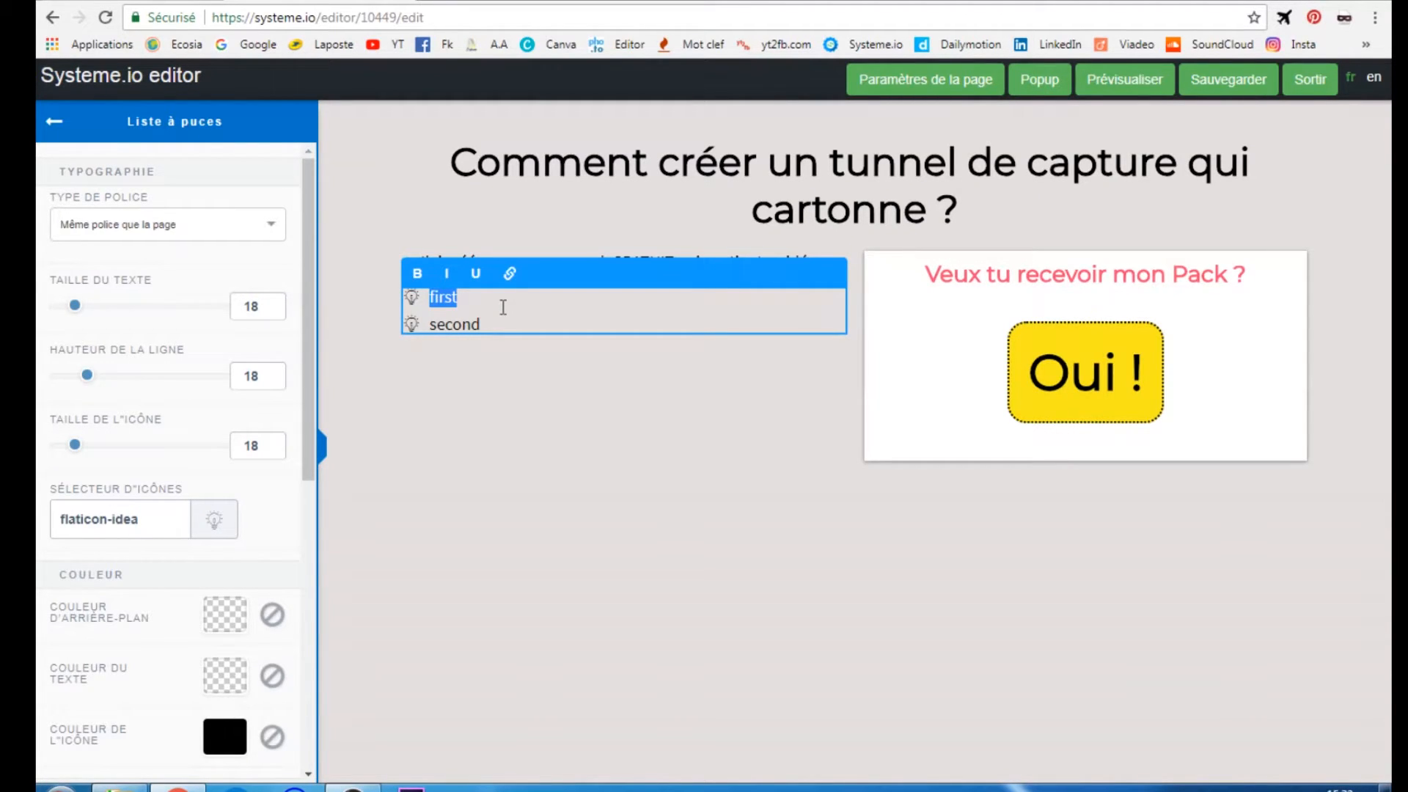
pyautogui.write('Les r')
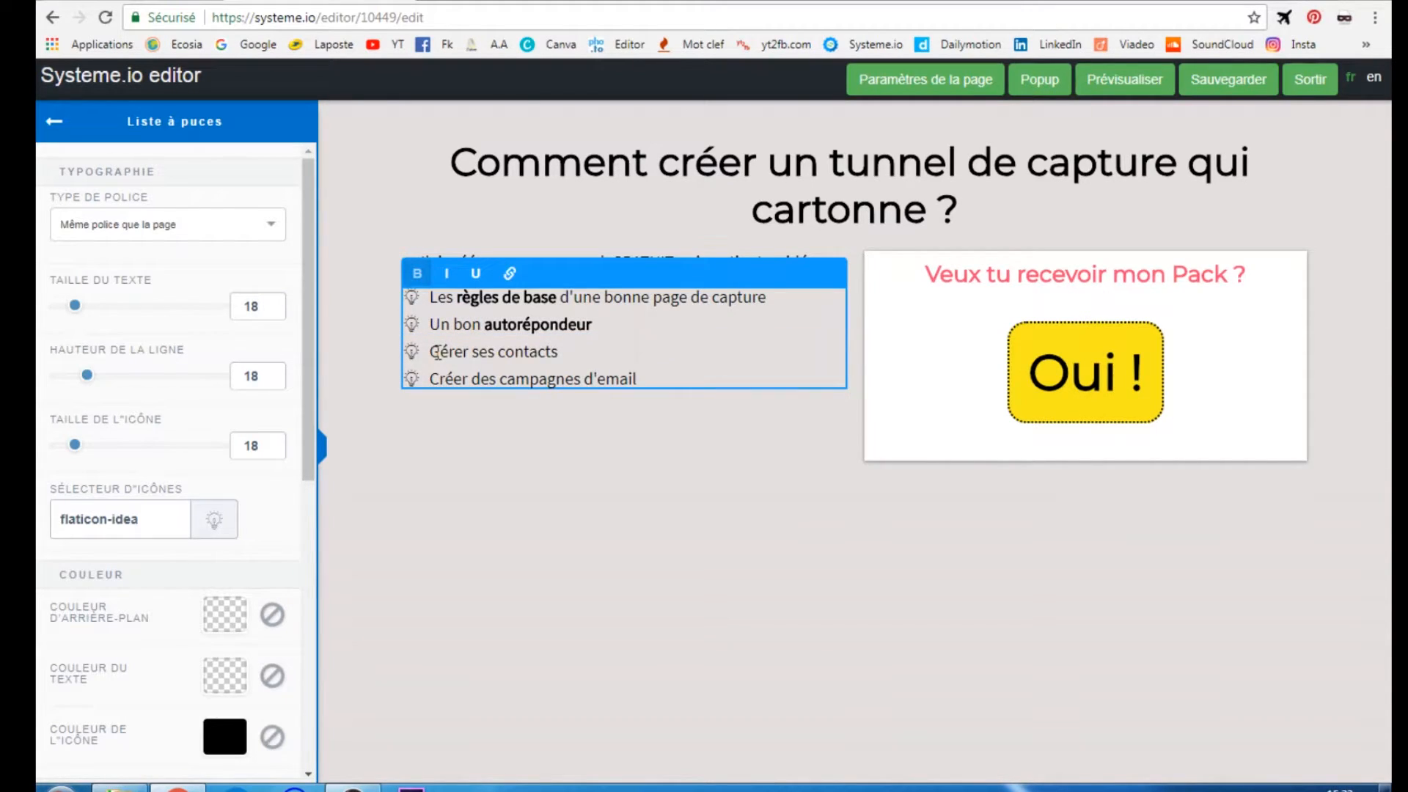
# - Make "Gérer" and "campagnes d'email" bold in the bullet list and leave its text editing
pyautogui.doubleClick(435, 352)
pyautogui.hotkey('ctrl', 'b')
pyautogui.moveTo(499, 379); pyautogui.dragTo(608, 380)
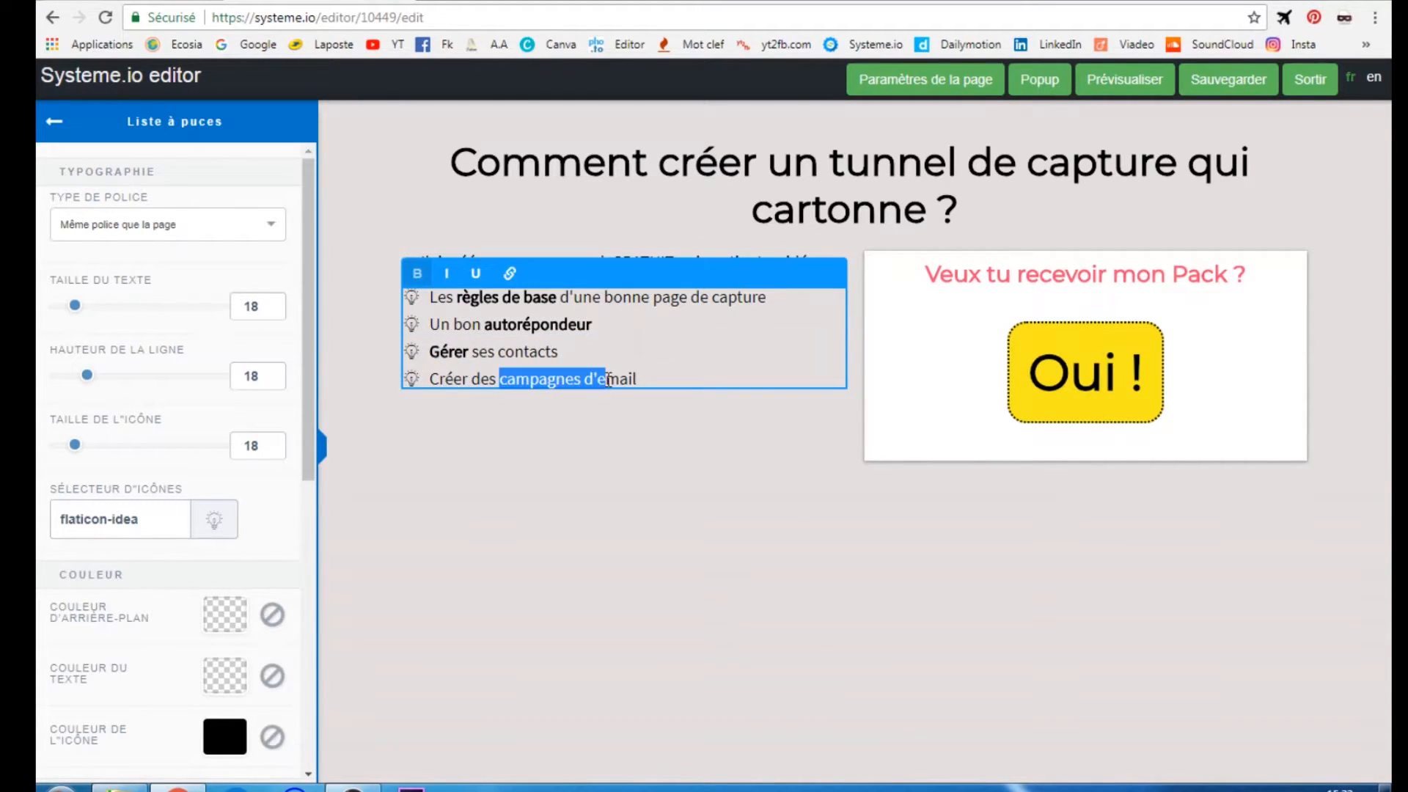
pyautogui.moveTo(609, 380); pyautogui.dragTo(637, 380)
pyautogui.hotkey('ctrl', 'b')
pyautogui.press('Escape')
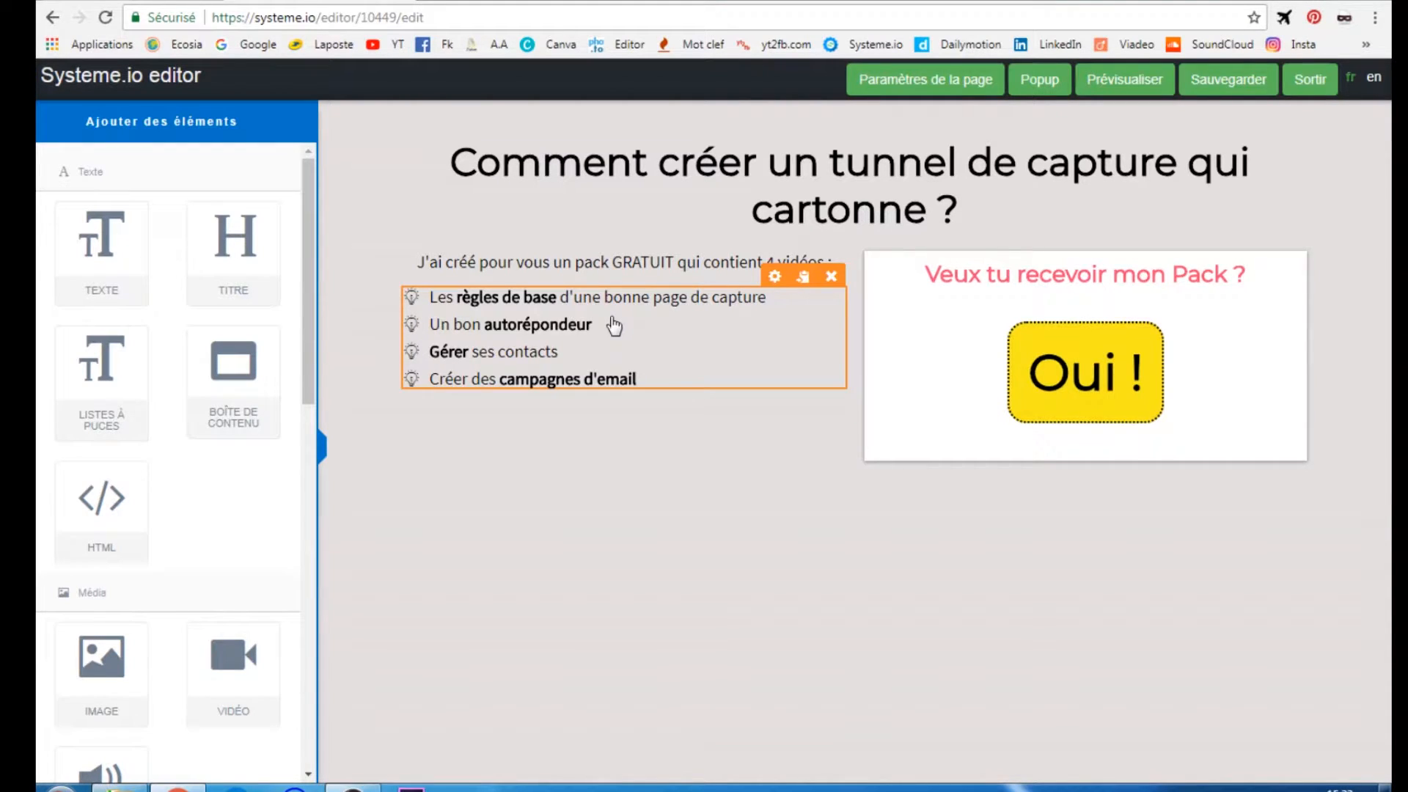
# - Set the bullet list's text size to 25 and increase its line height and icon size
pyautogui.click(613, 325)
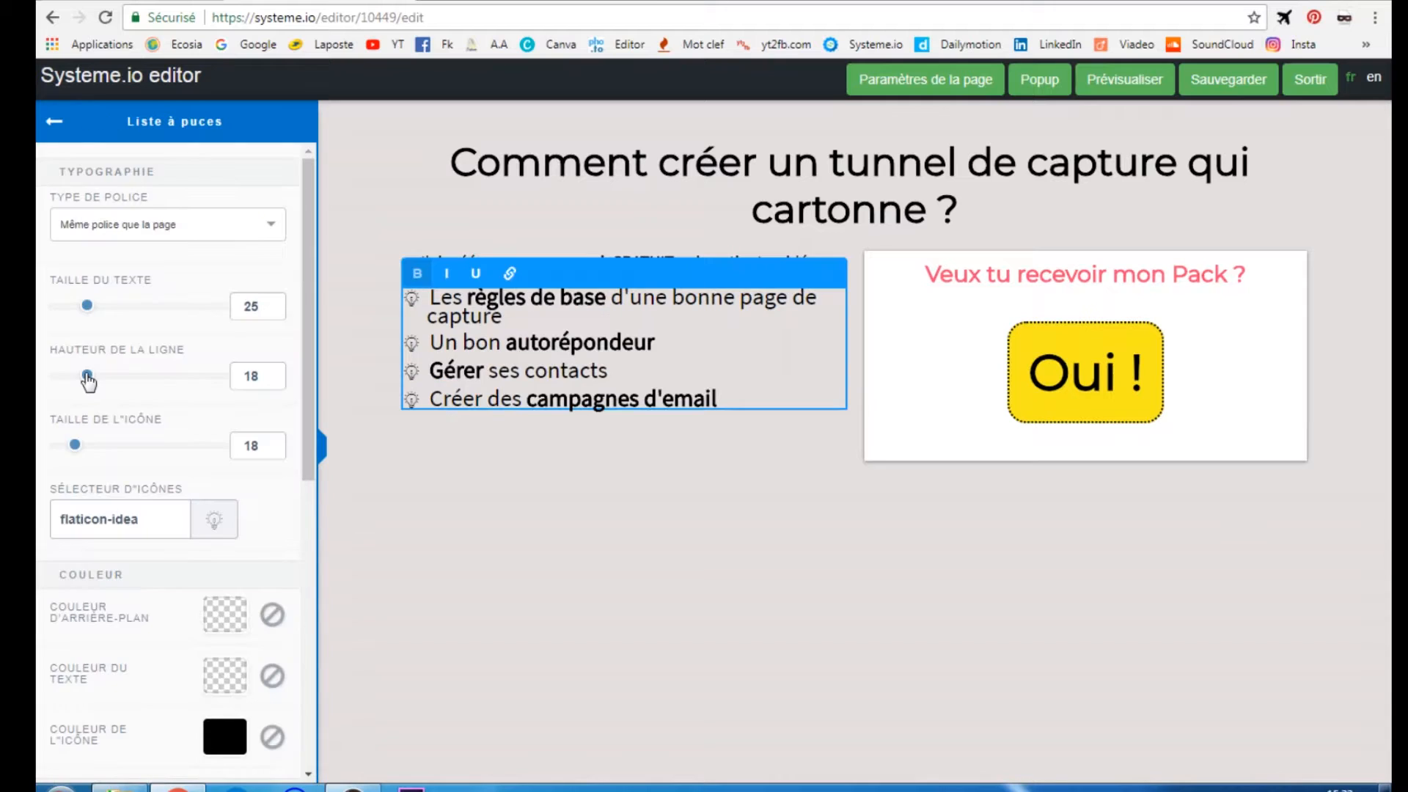
pyautogui.moveTo(87, 375); pyautogui.dragTo(105, 376)
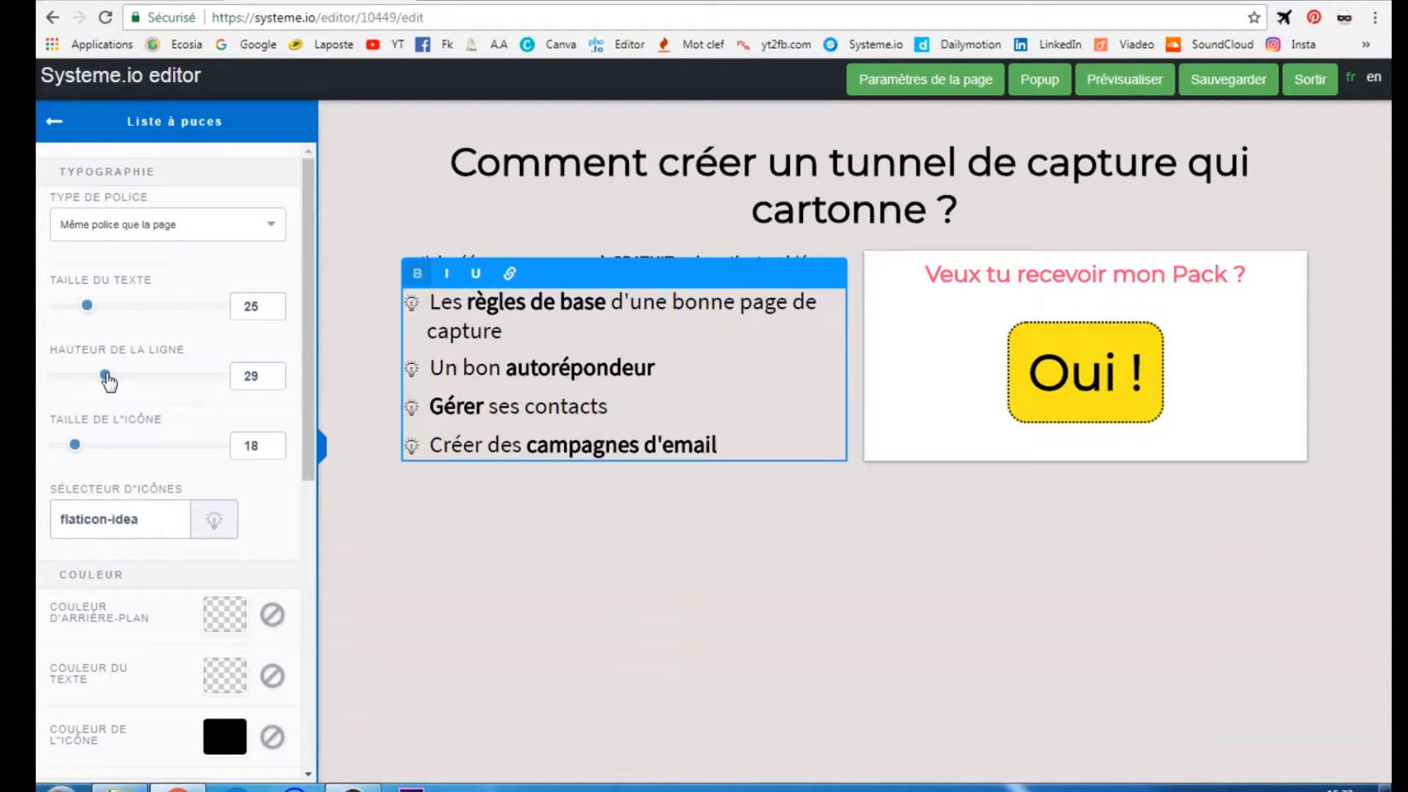
pyautogui.click(503, 551)
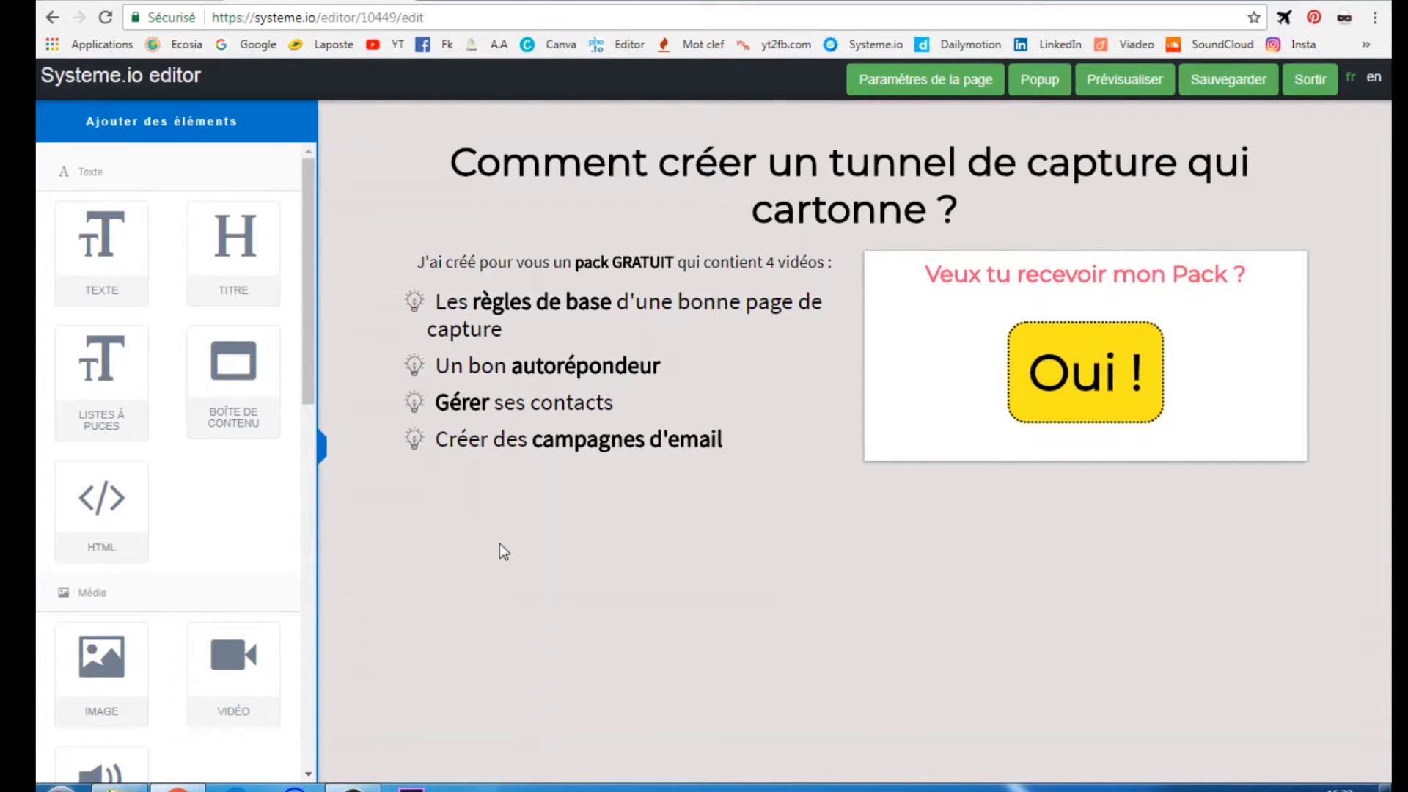
# - Remove the introductory text's final colon and set its font to the web safe Comic Sans MS at size 24
pyautogui.click(623, 263)
pyautogui.moveTo(85, 222); pyautogui.dragTo(104, 222)
pyautogui.click(818, 314)
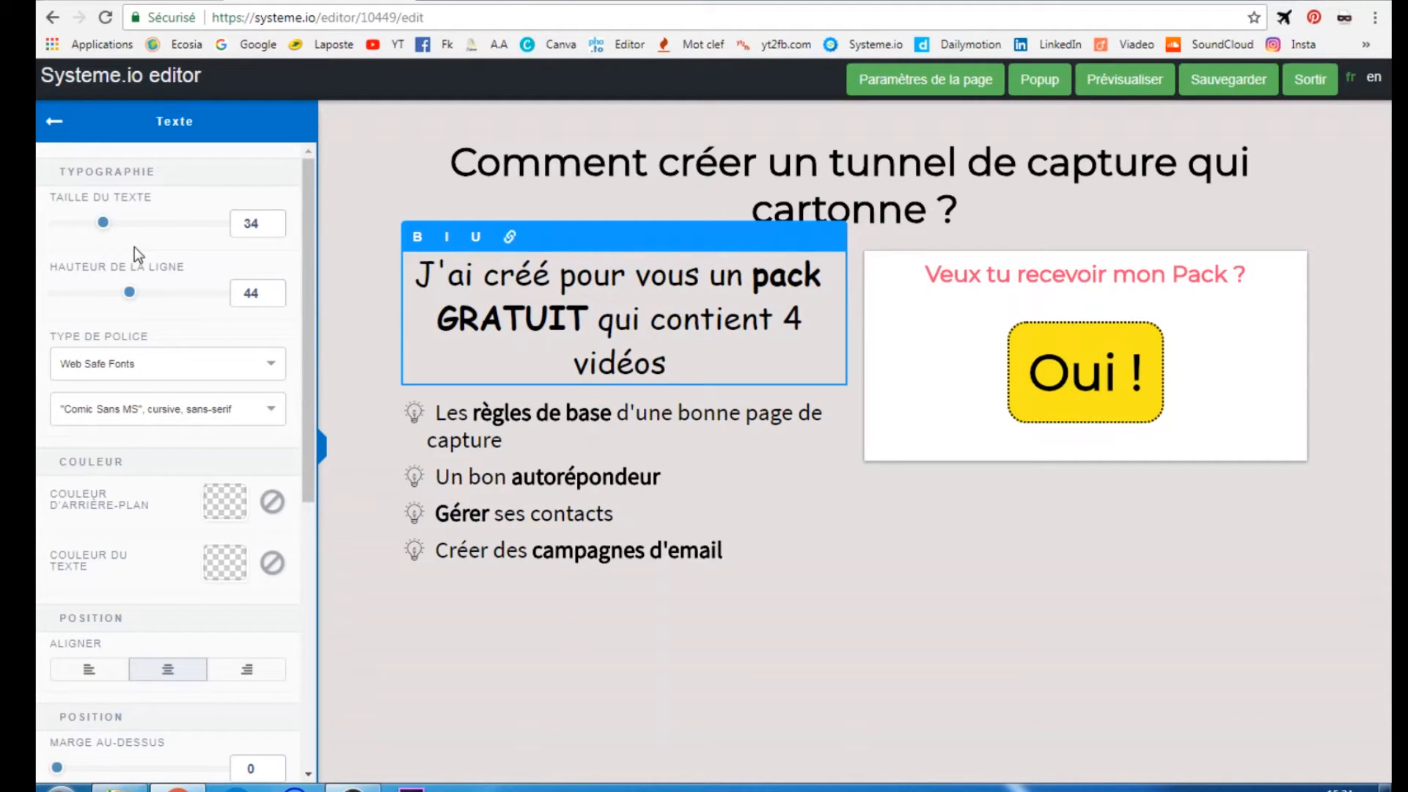
pyautogui.moveTo(103, 222); pyautogui.dragTo(86, 223)
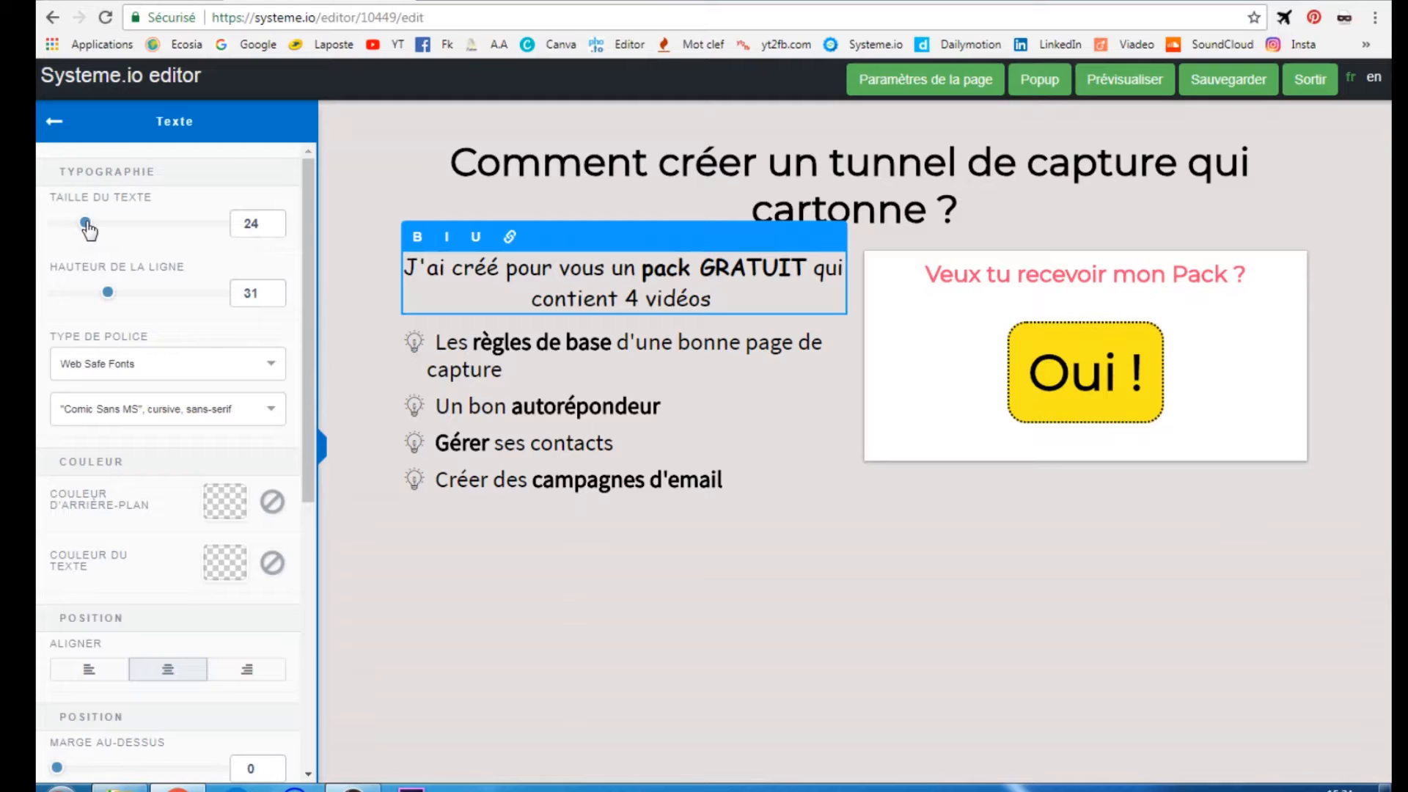
# - Set the page's background colour to white (FFFFFF) in the page settings
pyautogui.click(974, 78)
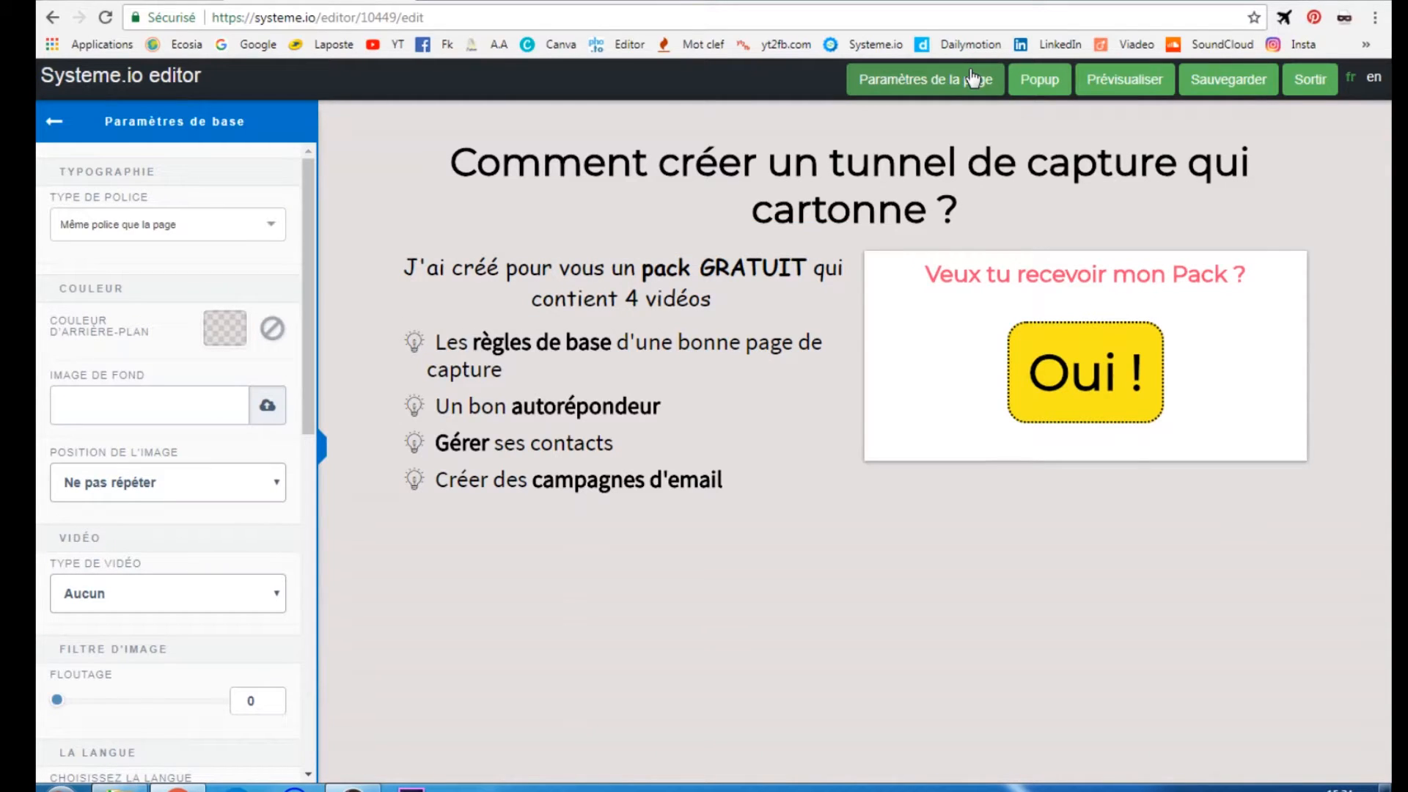
pyautogui.click(225, 328)
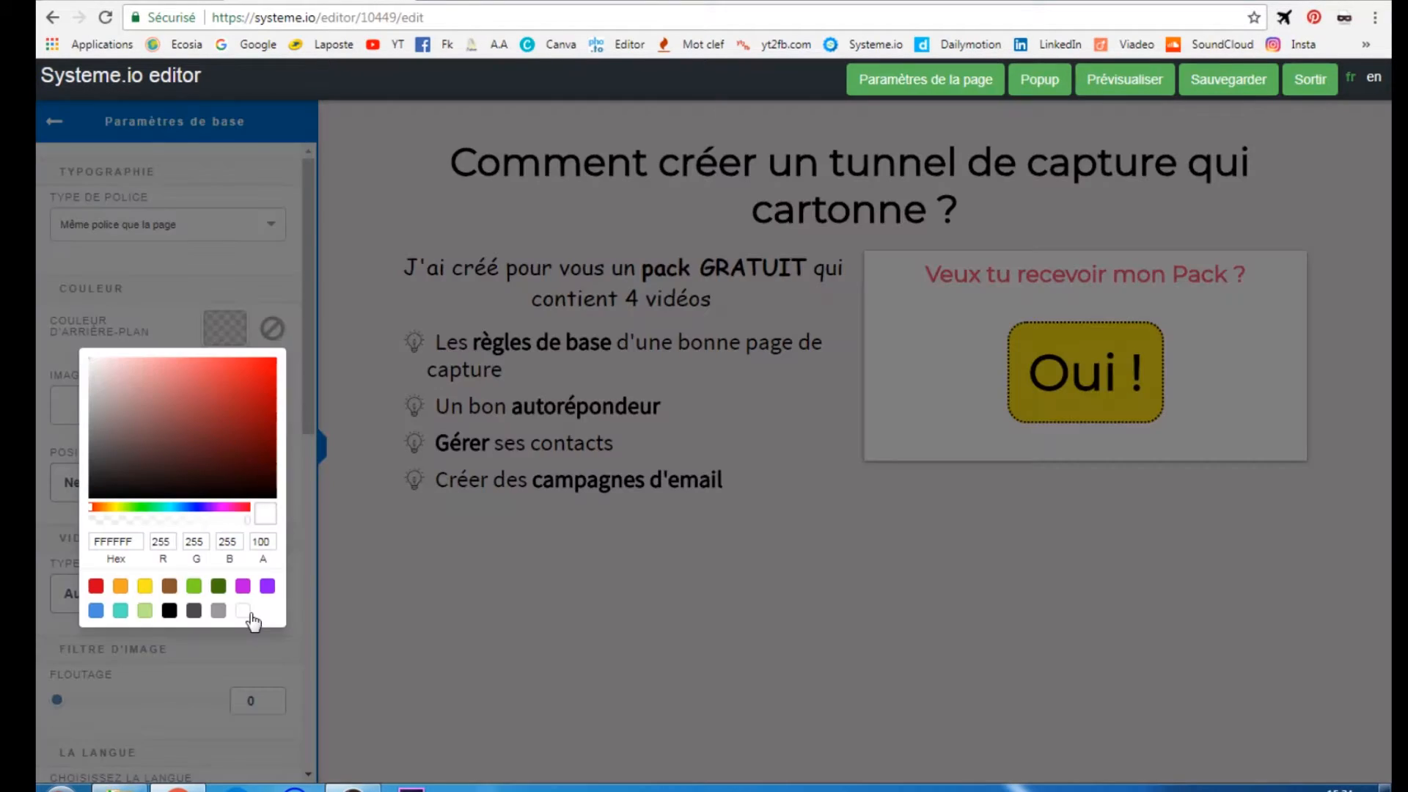
pyautogui.click(246, 613)
pyautogui.click(715, 619)
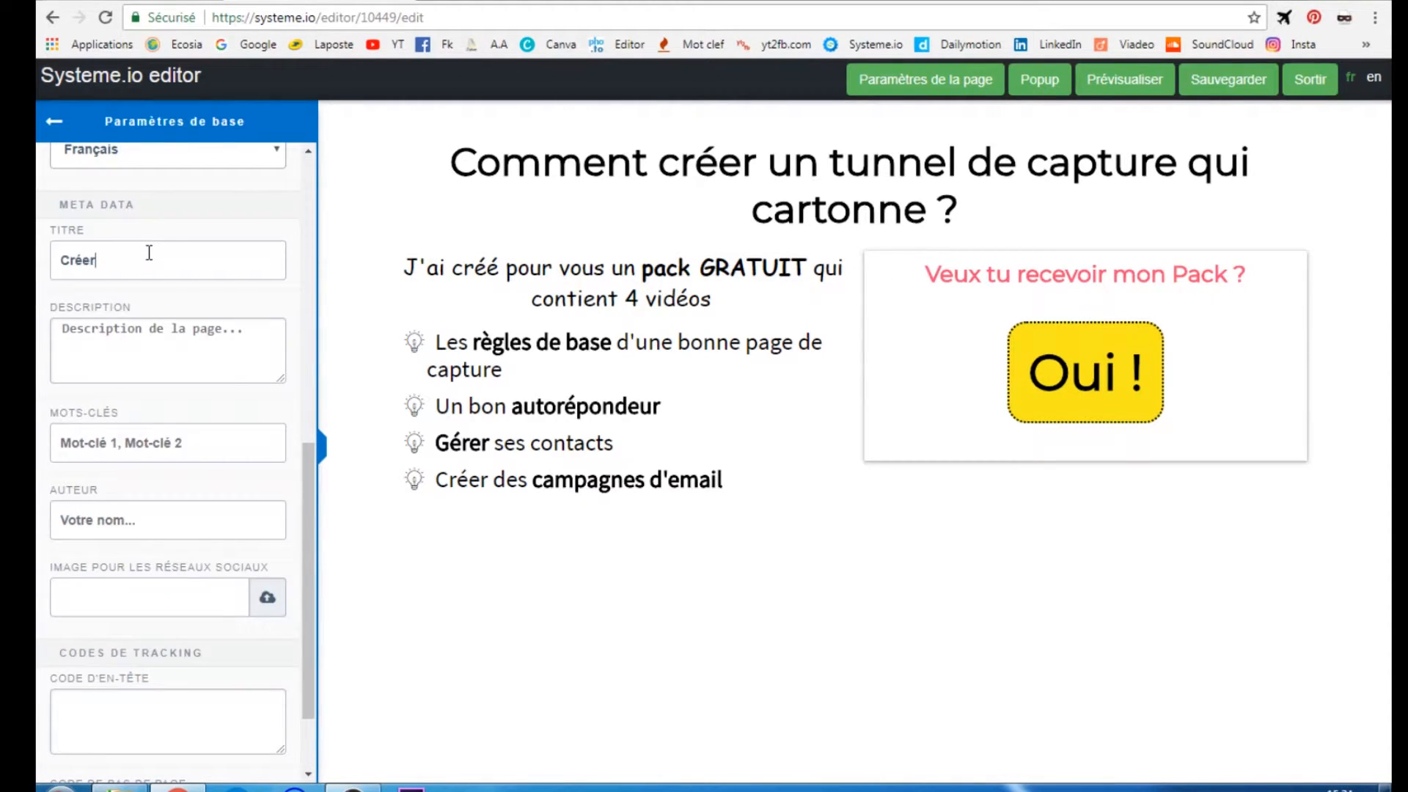
# - Enter "Créer un tunnel de vente qui cartonne" as the page's meta title
pyautogui.write('un tunnel')
pyautogui.write('de vente qui cartonne')
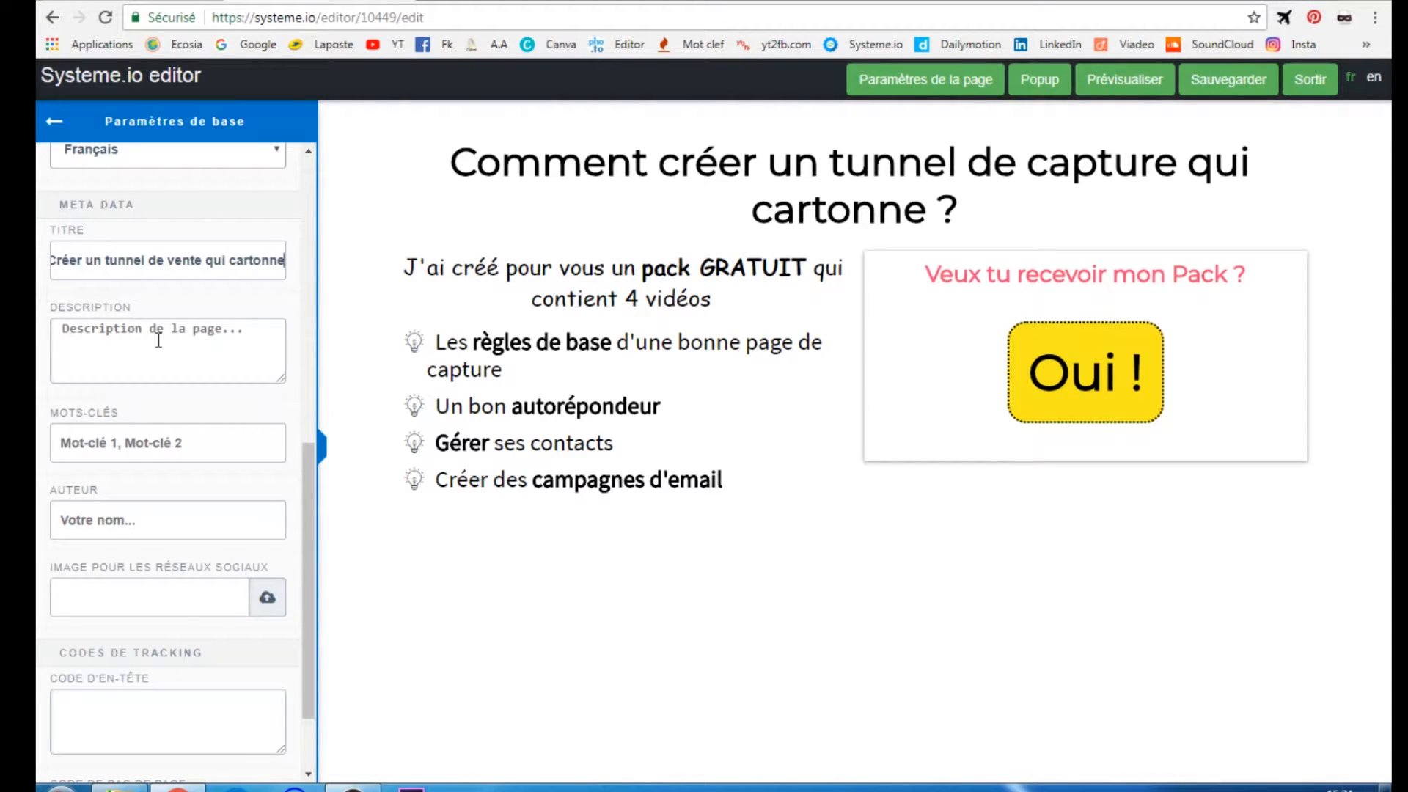
# - Enter "Créer de supers tunnels de capture." as the page's meta description and save the page
pyautogui.click(145, 346)
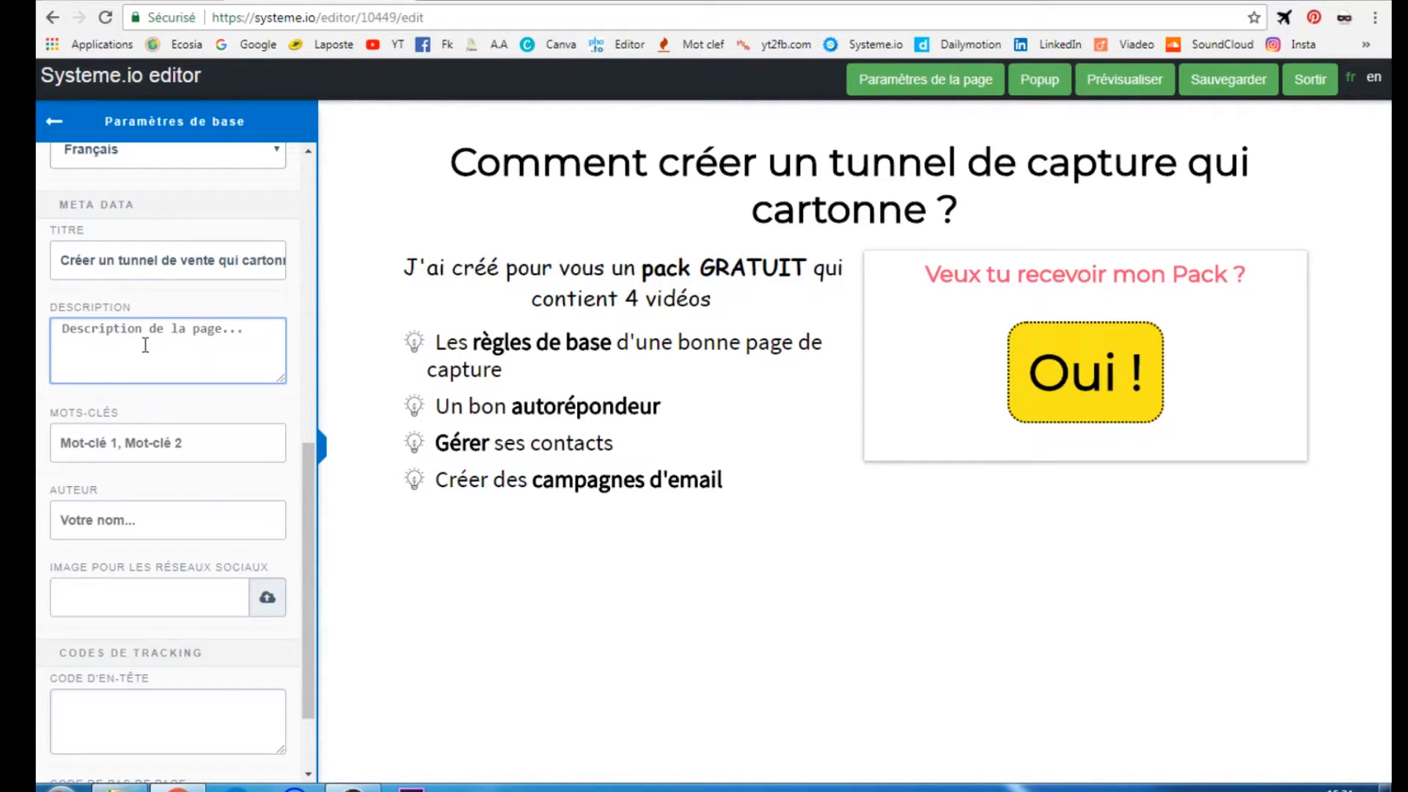
pyautogui.write('Créer de supers tunnels de cap')
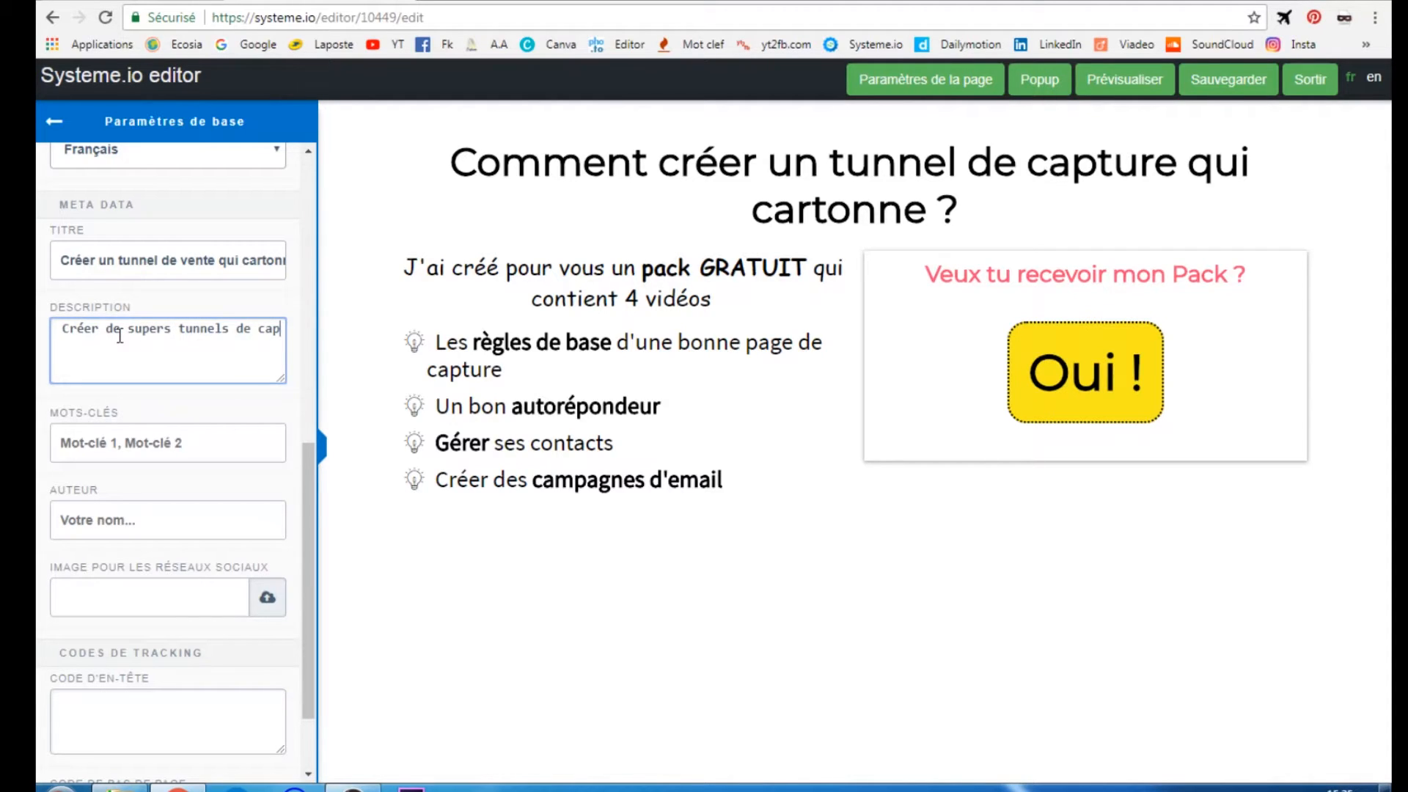
pyautogui.write('ture.')
pyautogui.press('Tab')
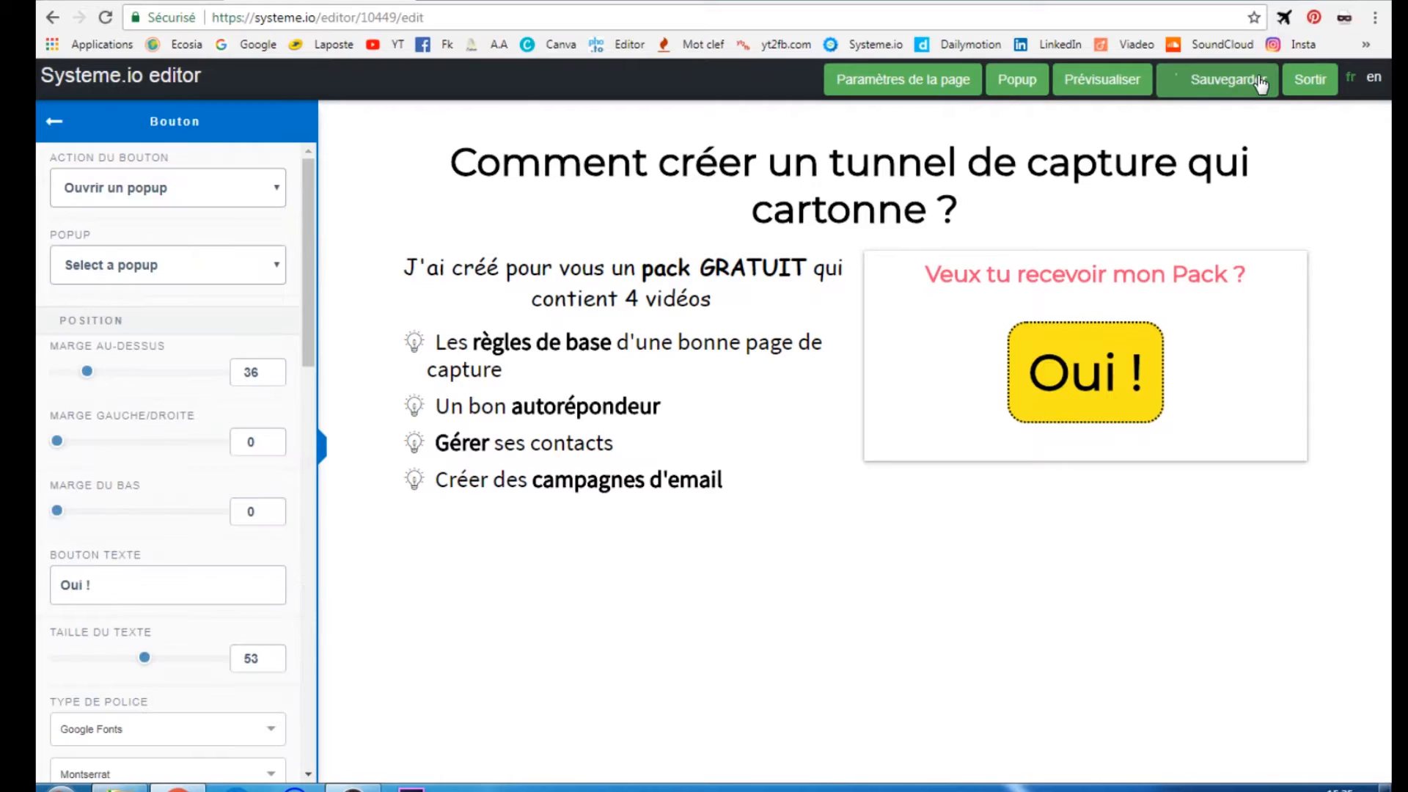
# - Add a popup to the page and set its form field's data type to Prénom
pyautogui.click(1016, 79)
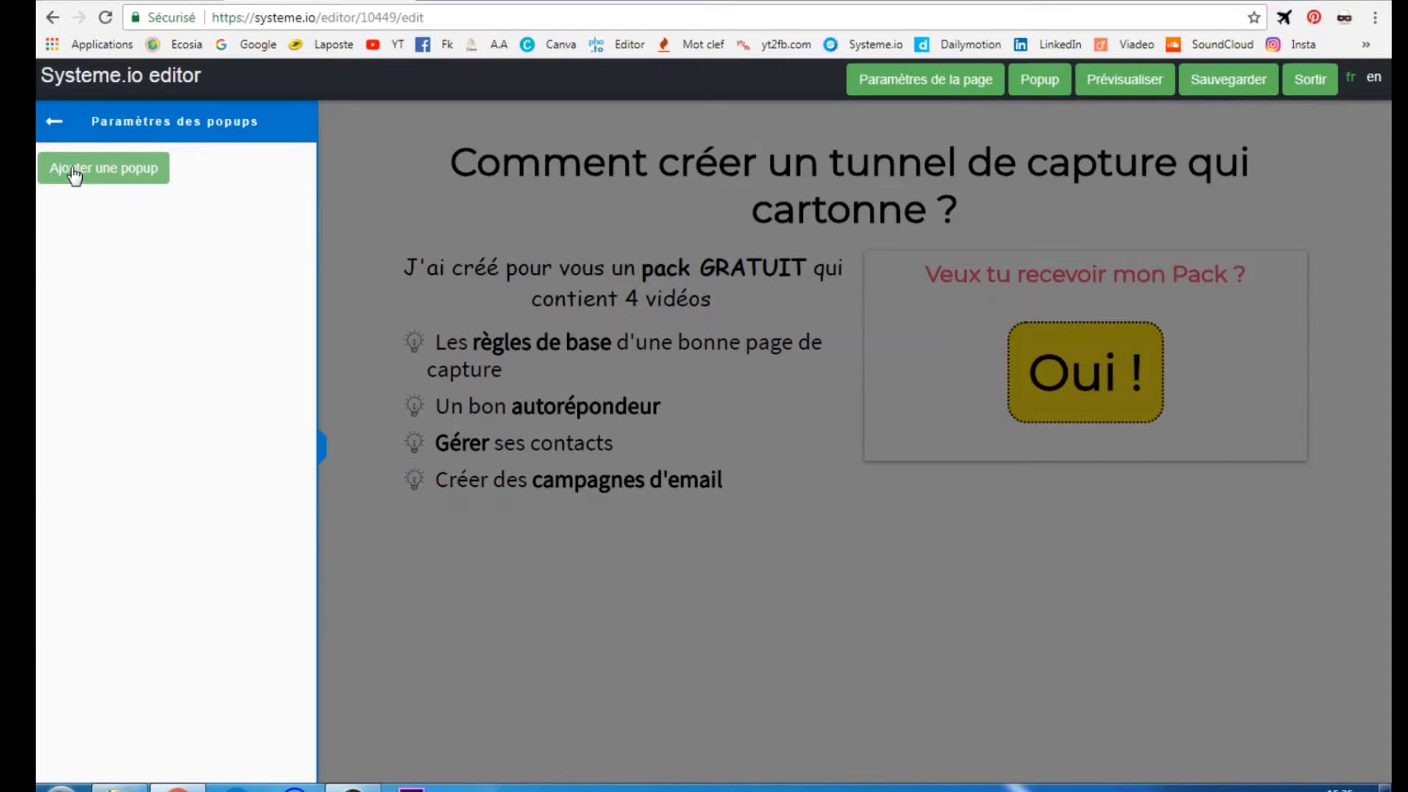
pyautogui.click(74, 175)
pyautogui.click(124, 436)
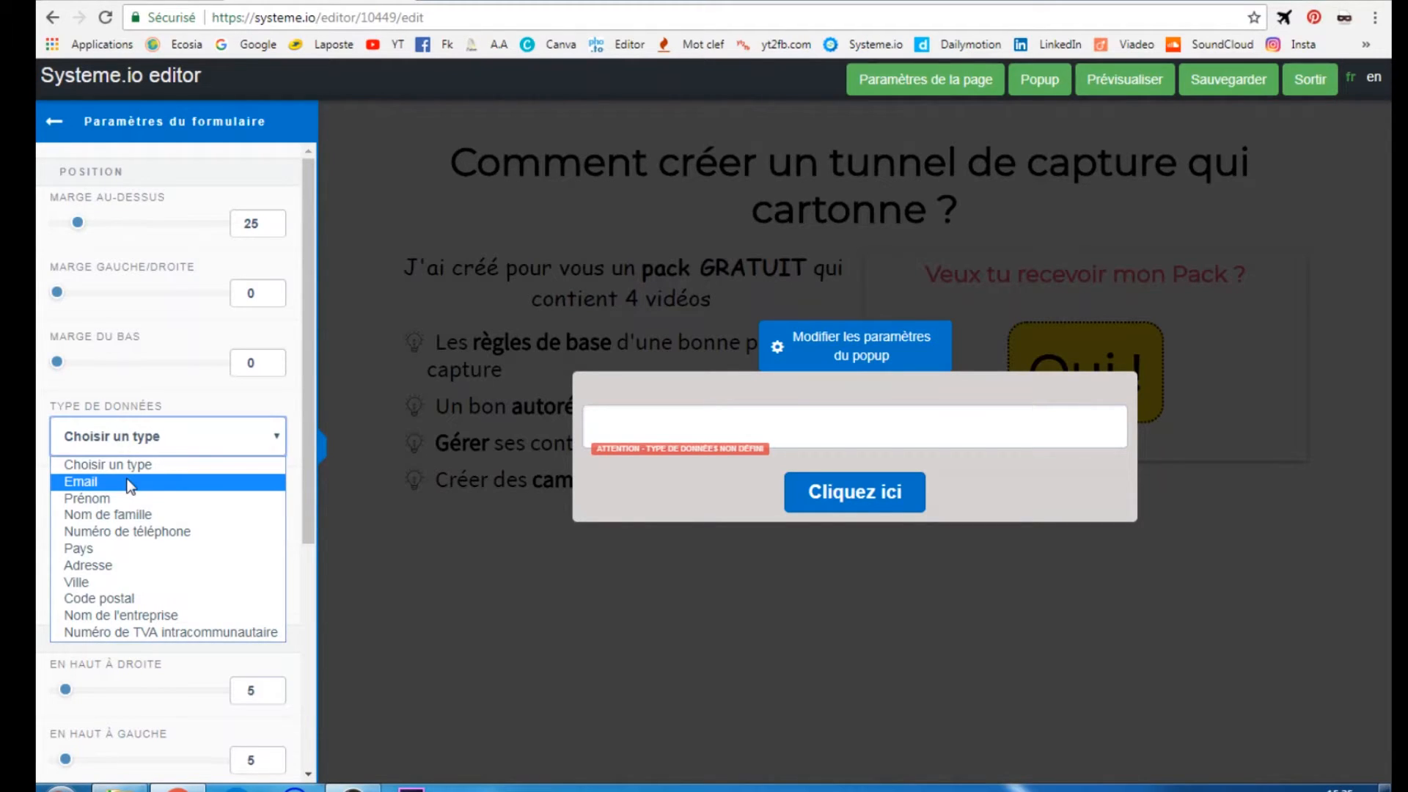
pyautogui.click(87, 498)
# - Add an email field reading "Ton adresses email" to the popup and set the first-name field's default text to "Ton prénom"
pyautogui.click(54, 121)
pyautogui.scroll(-3, 177, 474)
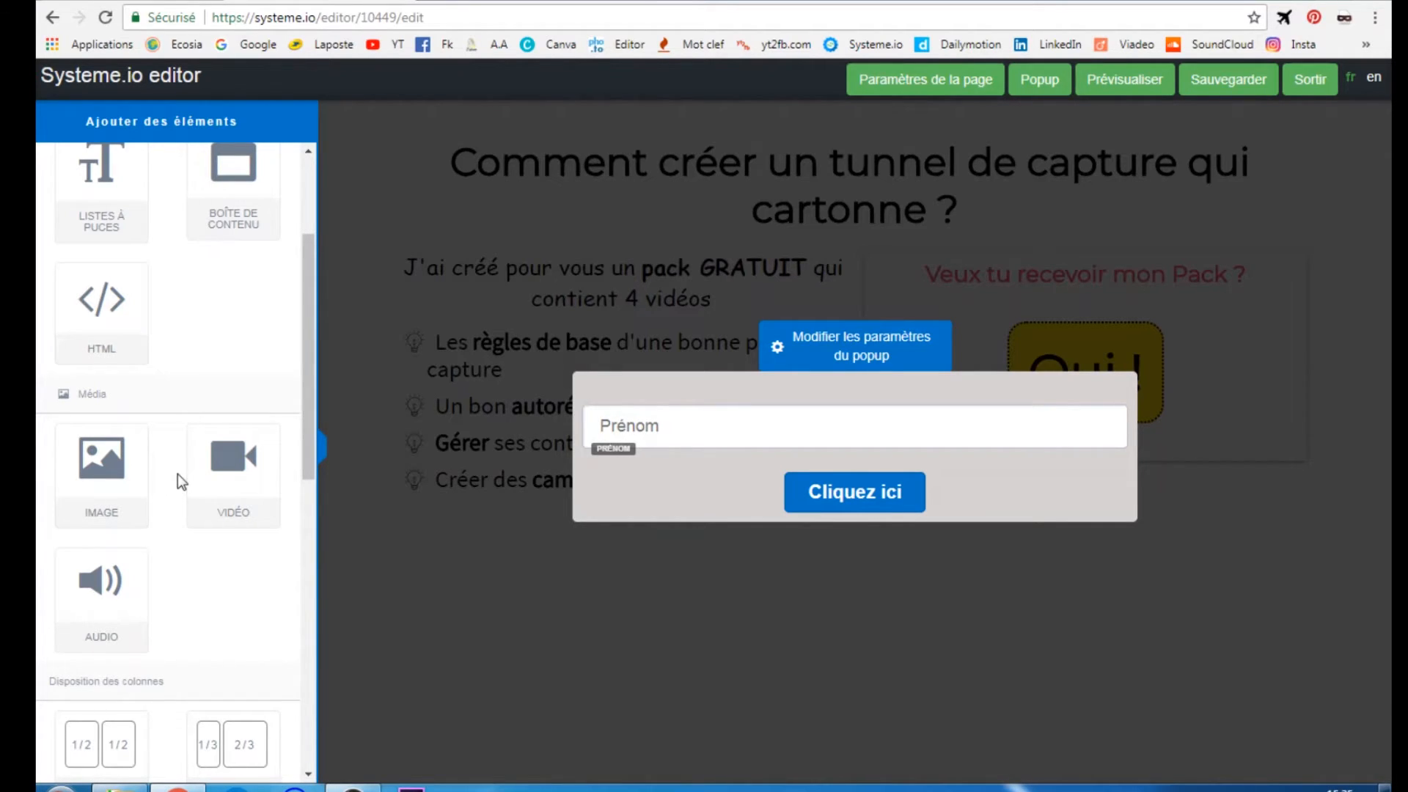
pyautogui.click(725, 398)
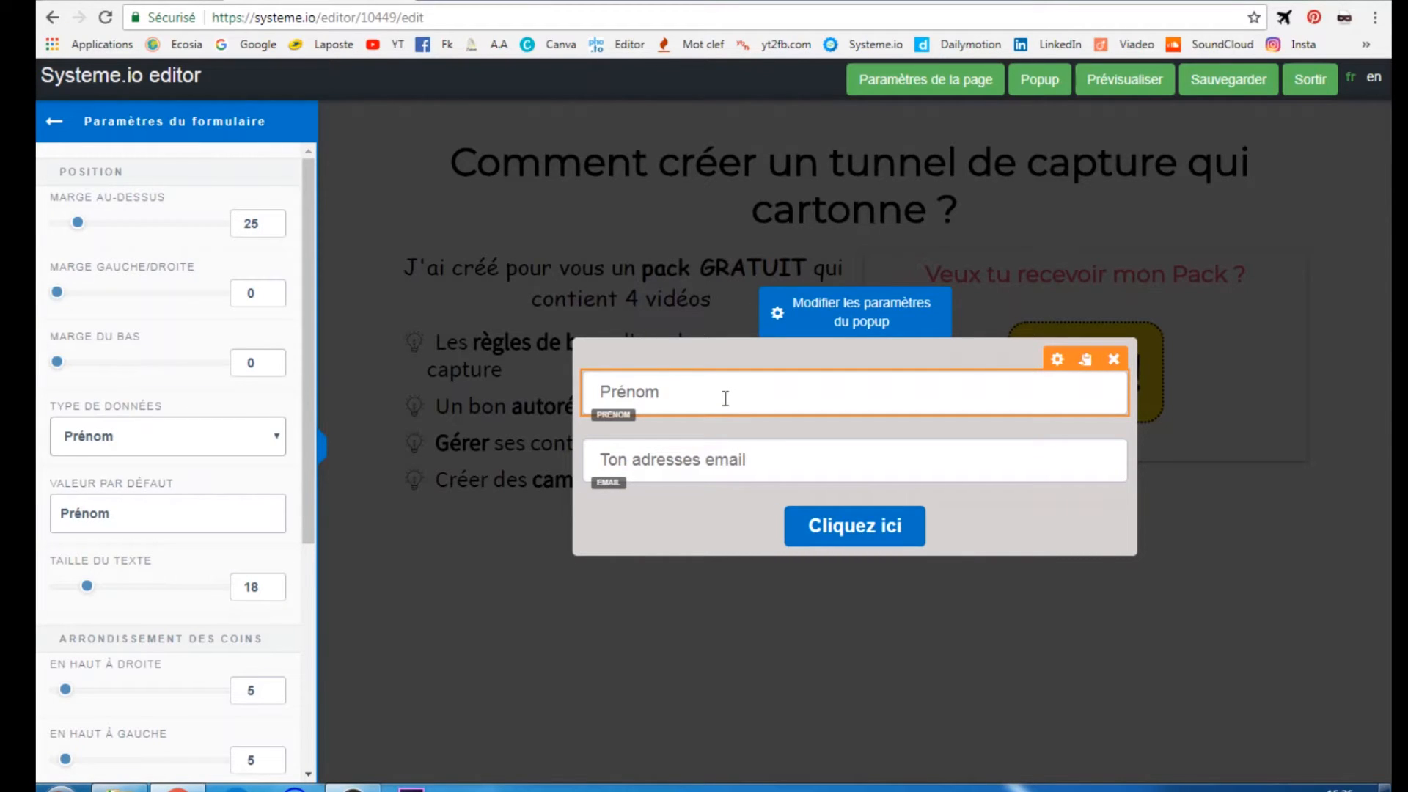
pyautogui.click(71, 514)
pyautogui.press('BackSpace')
pyautogui.write('Ton')
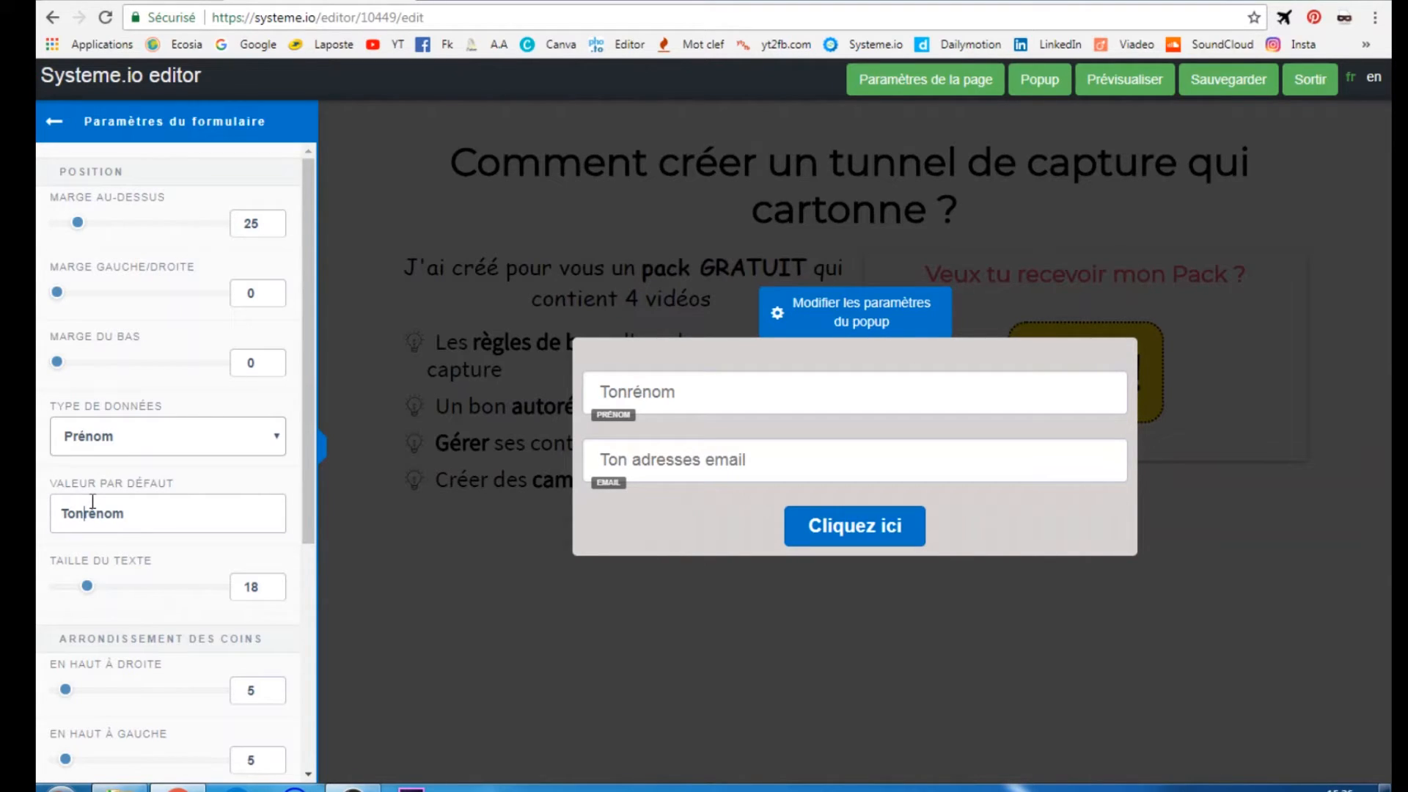
pyautogui.write('p')
# - Change the popup button's text to "C'est parti !"
pyautogui.click(835, 531)
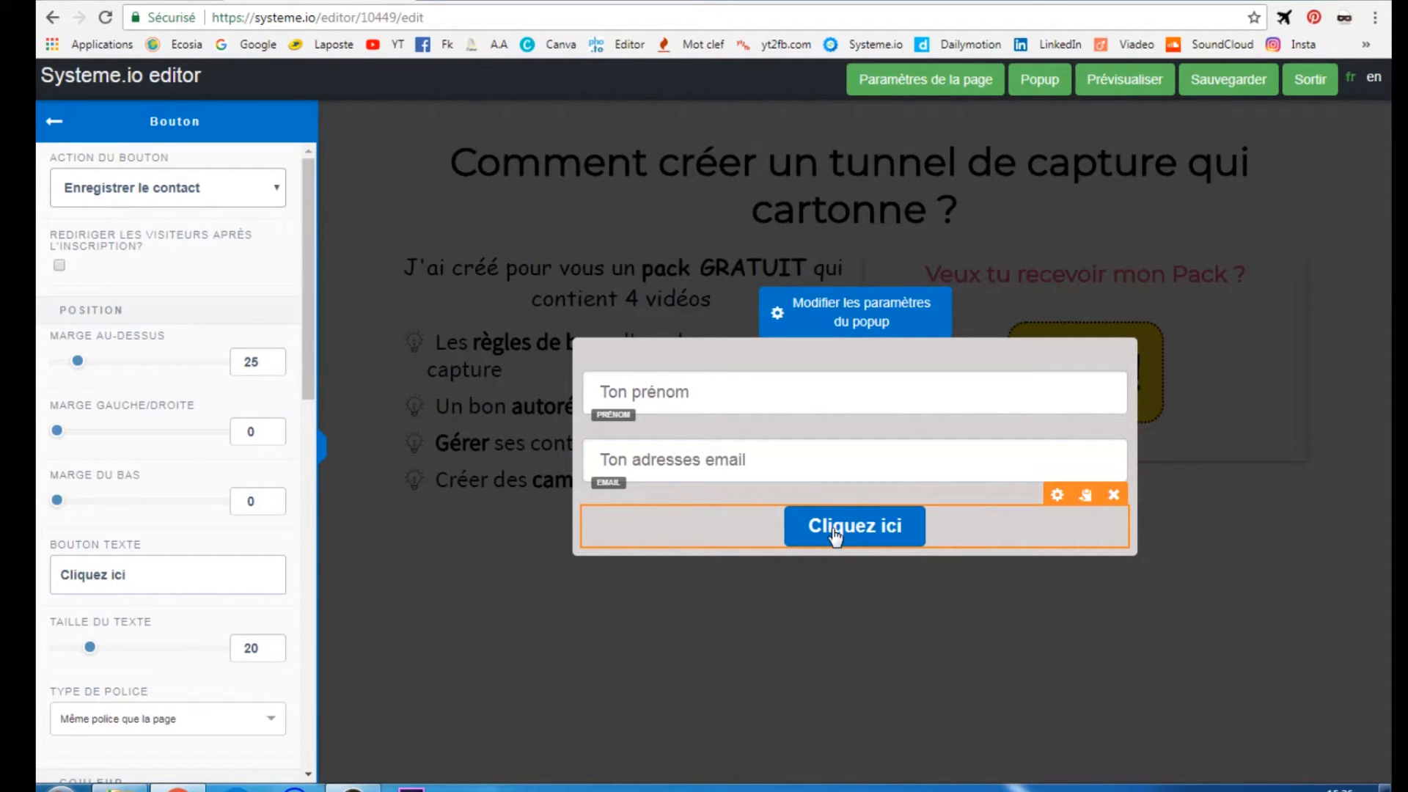
pyautogui.tripleClick(189, 577)
pyautogui.write("C'e")
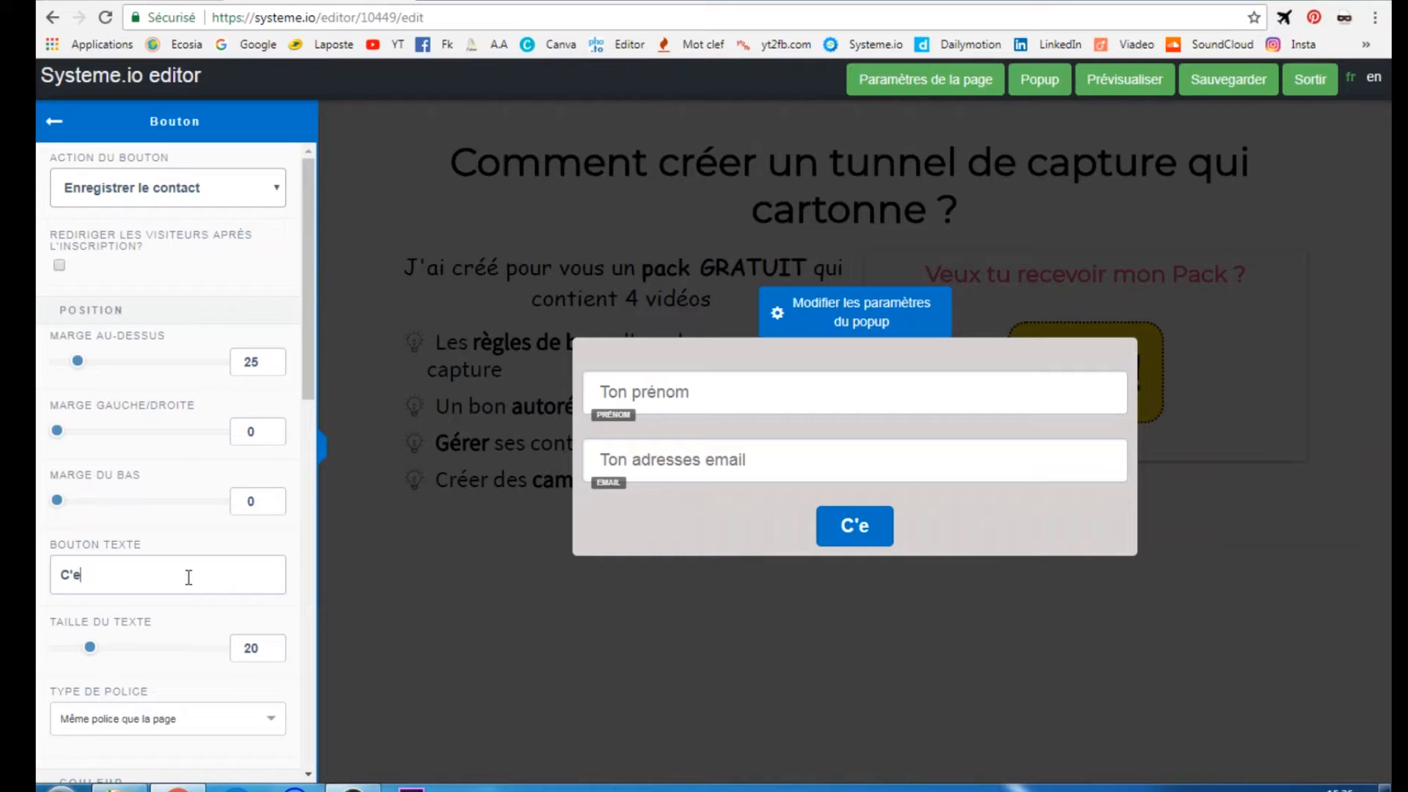
pyautogui.write('st parti')
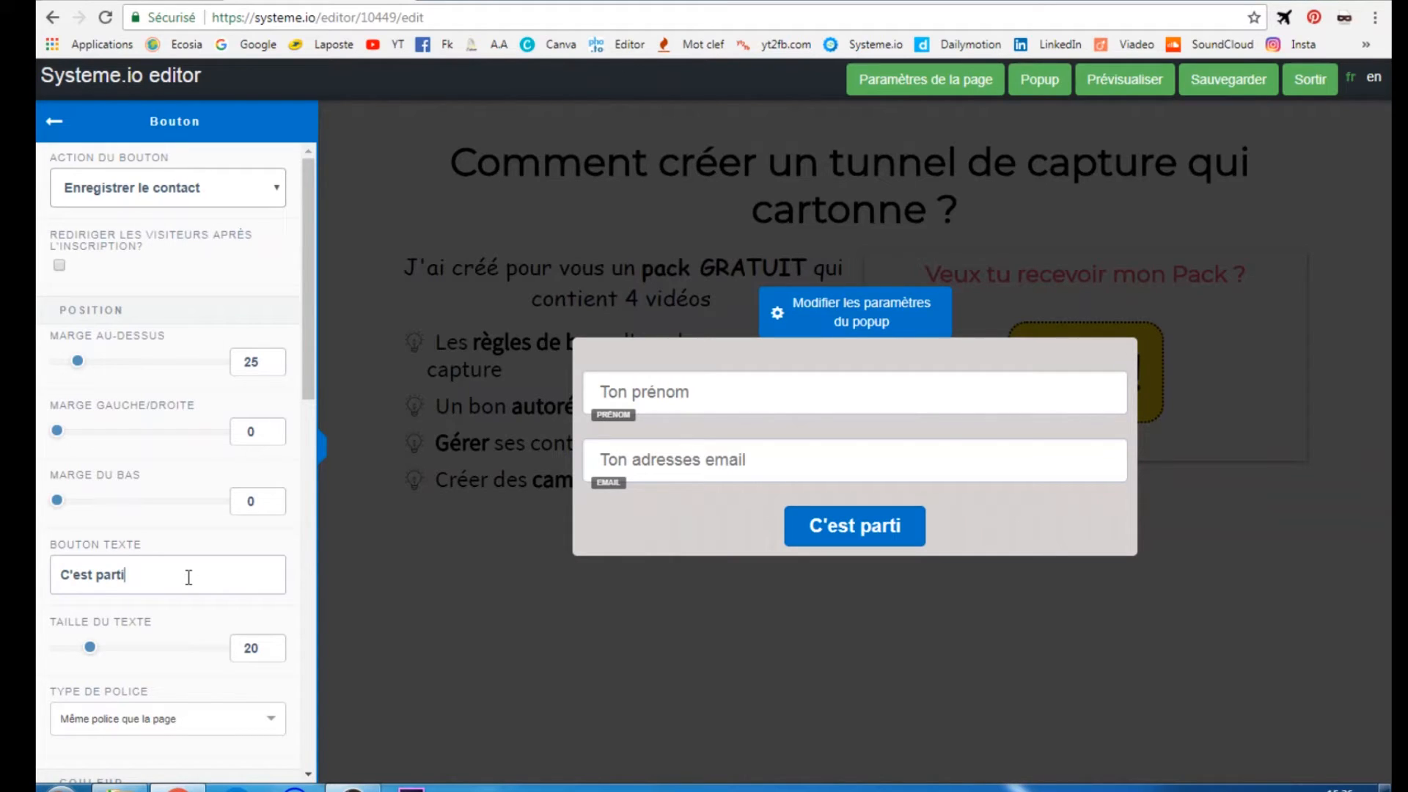
pyautogui.write('!')
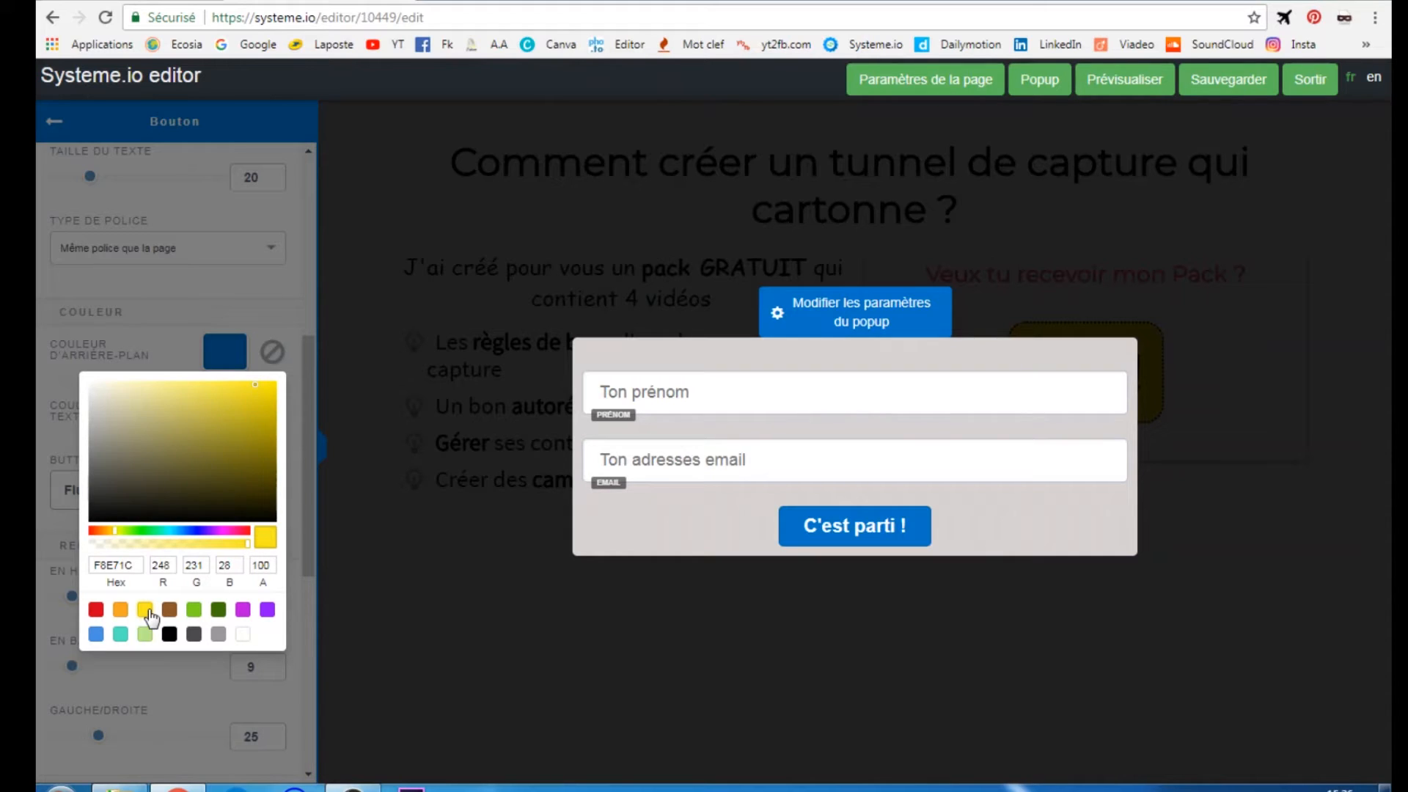
# - Style the popup button with a yellow background, black text at size 39, a dashed black border, and padding and corner rounding of 20
pyautogui.click(279, 286)
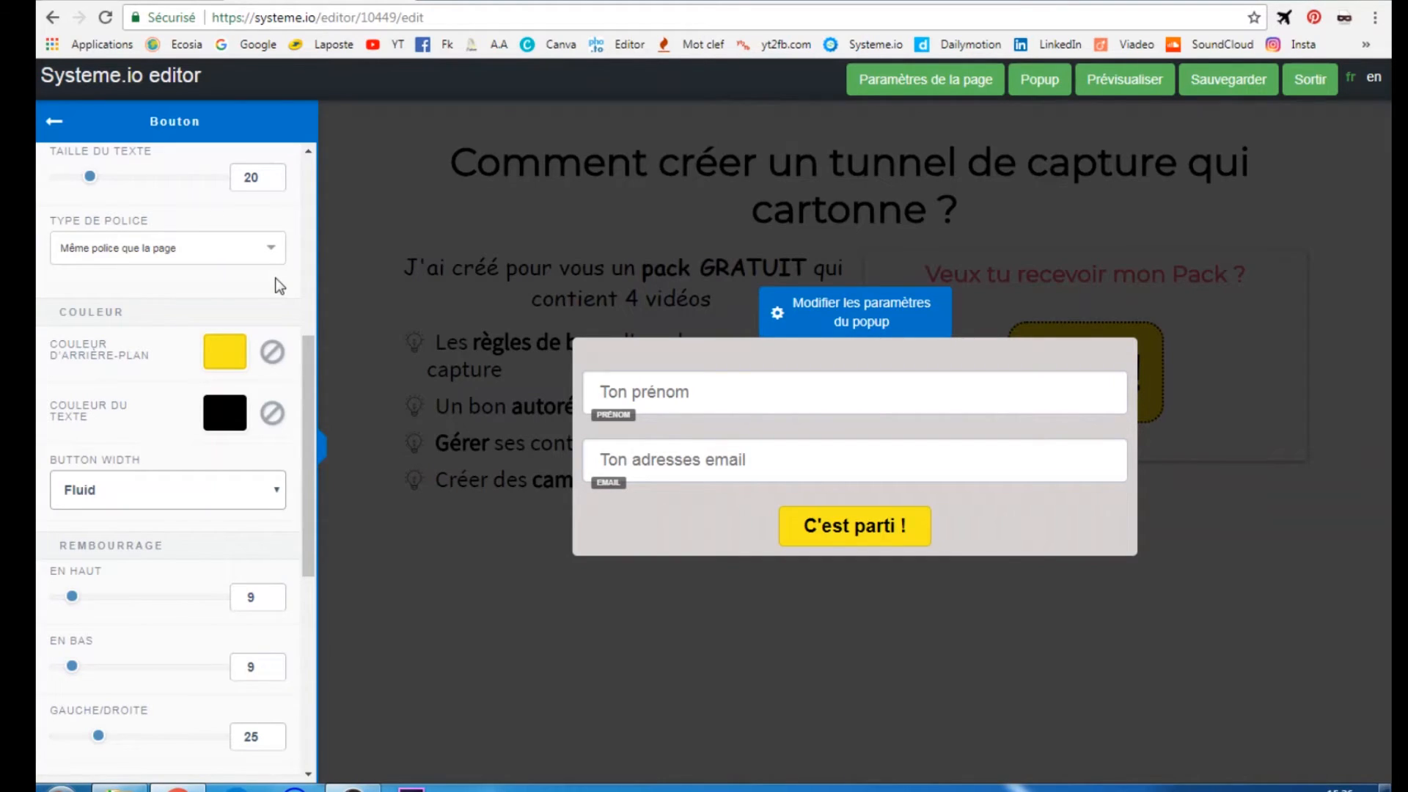
pyautogui.scroll(-4, 112, 387)
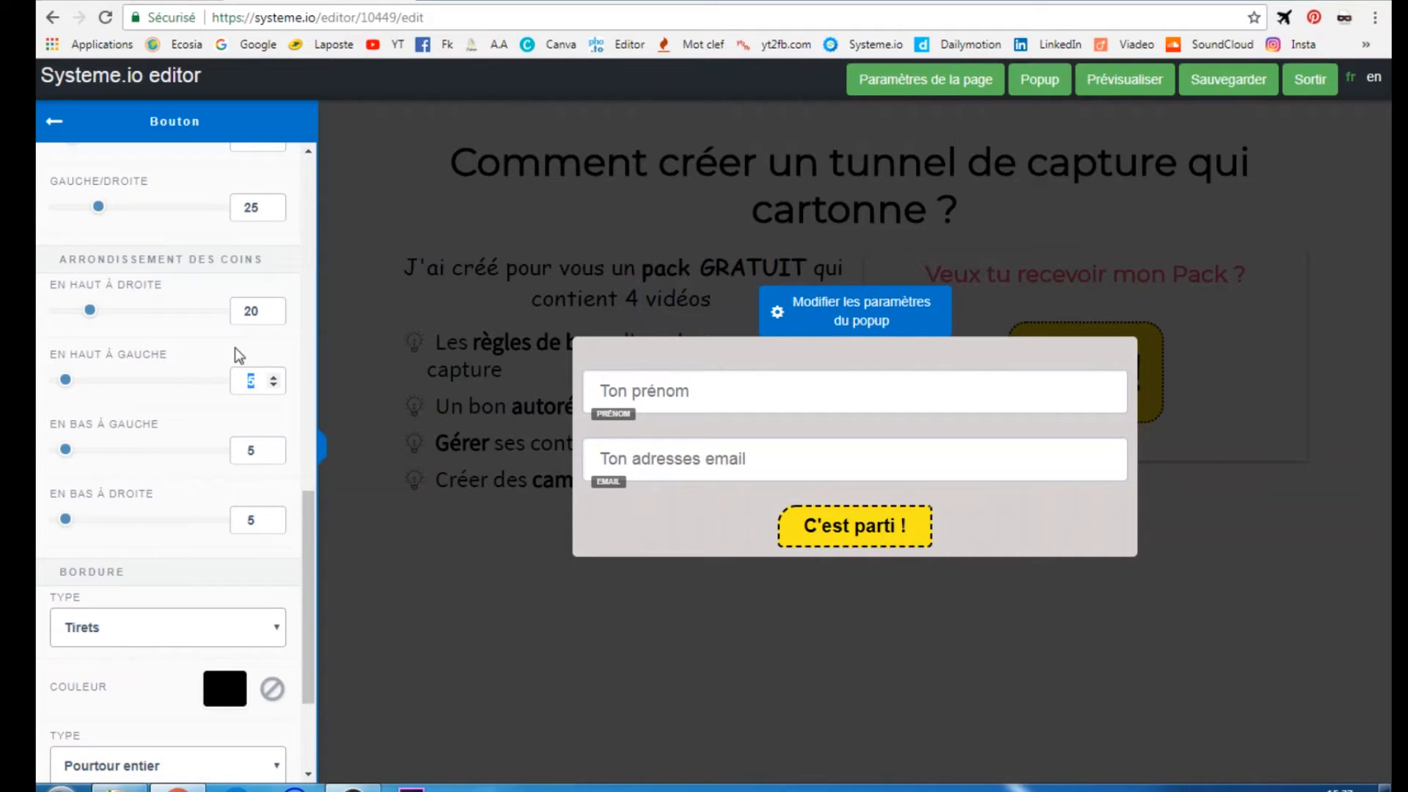
pyautogui.write('20')
pyautogui.press('Tab')
pyautogui.write('20')
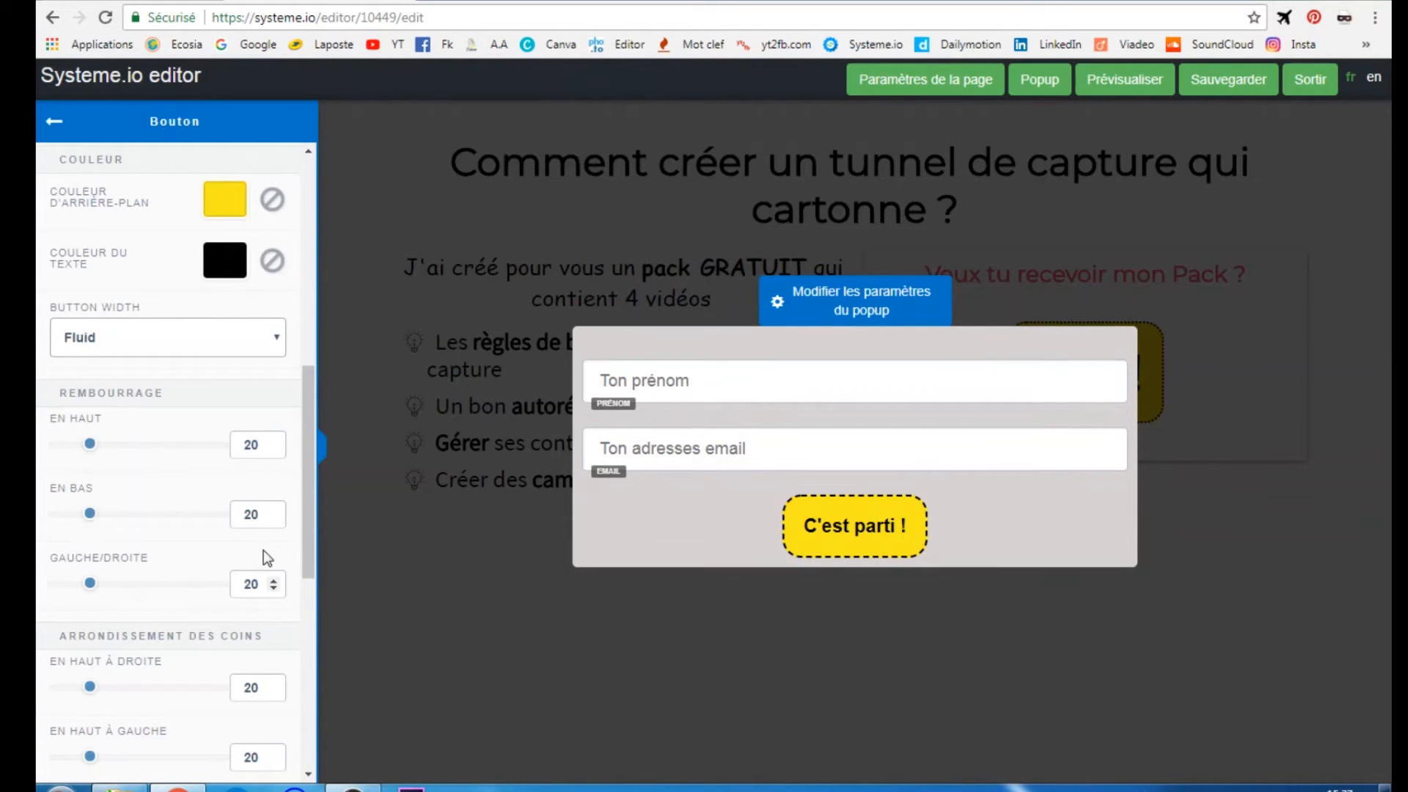
pyautogui.scroll(3, 106, 376)
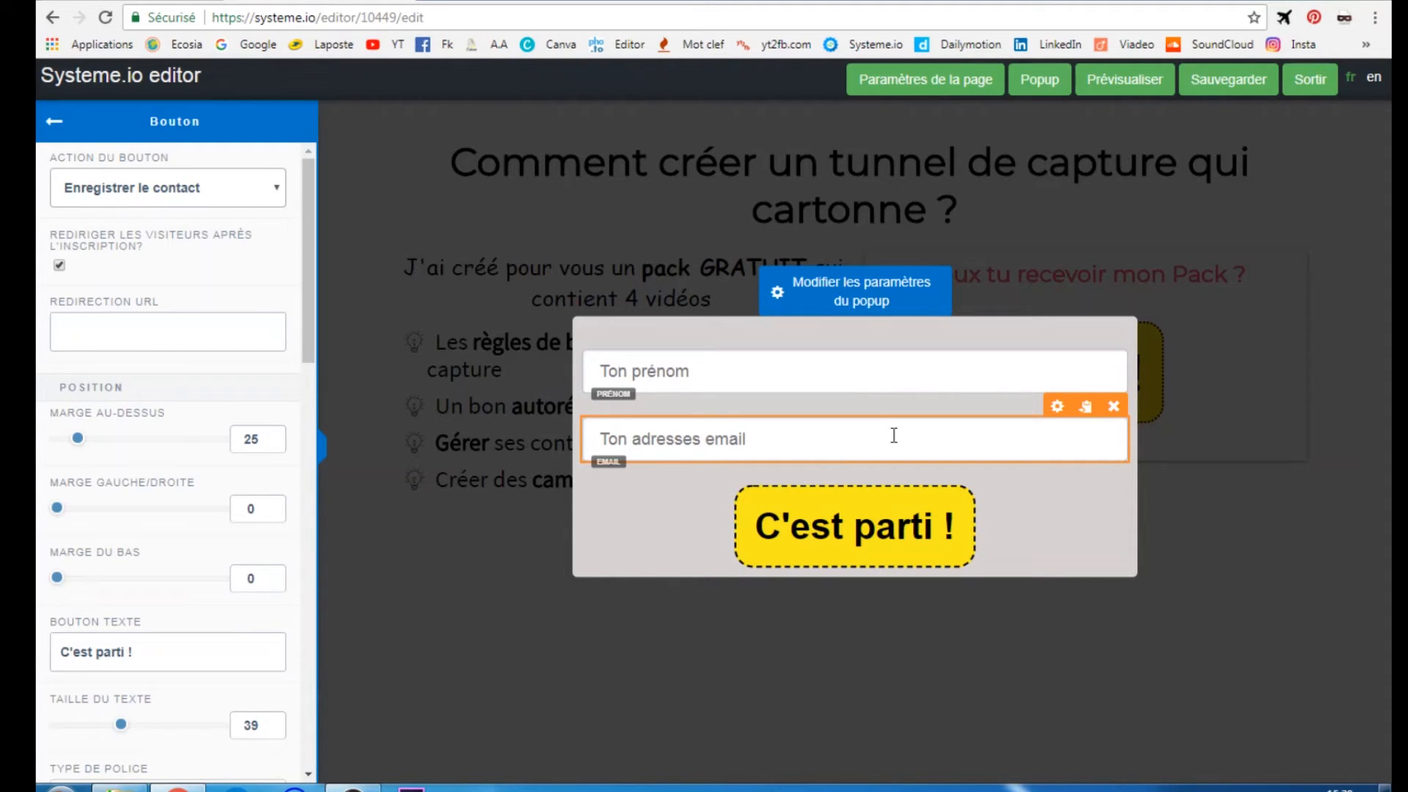
# - Turn on the popup's close button, make its background white and choose a shadow for it
pyautogui.click(807, 406)
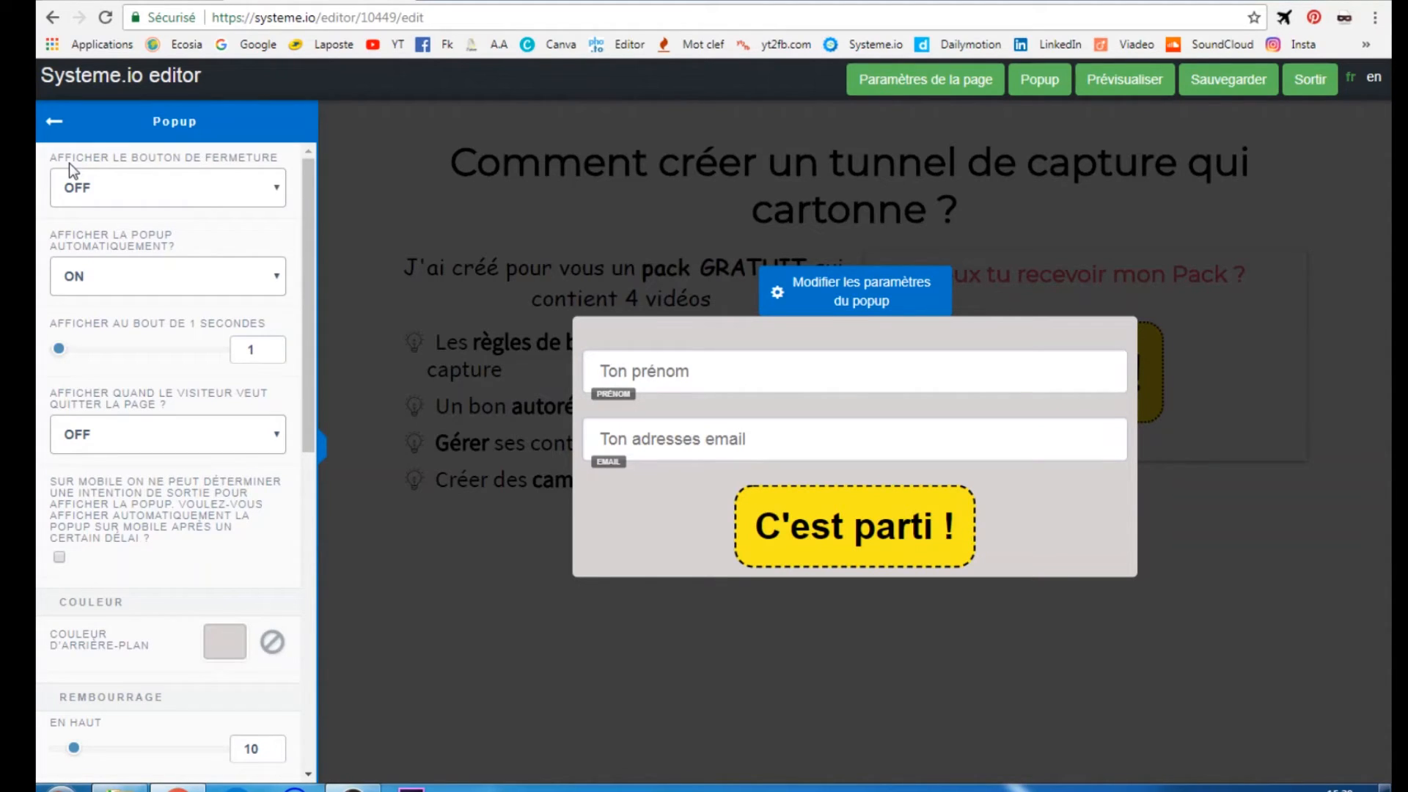
pyautogui.press('Down')
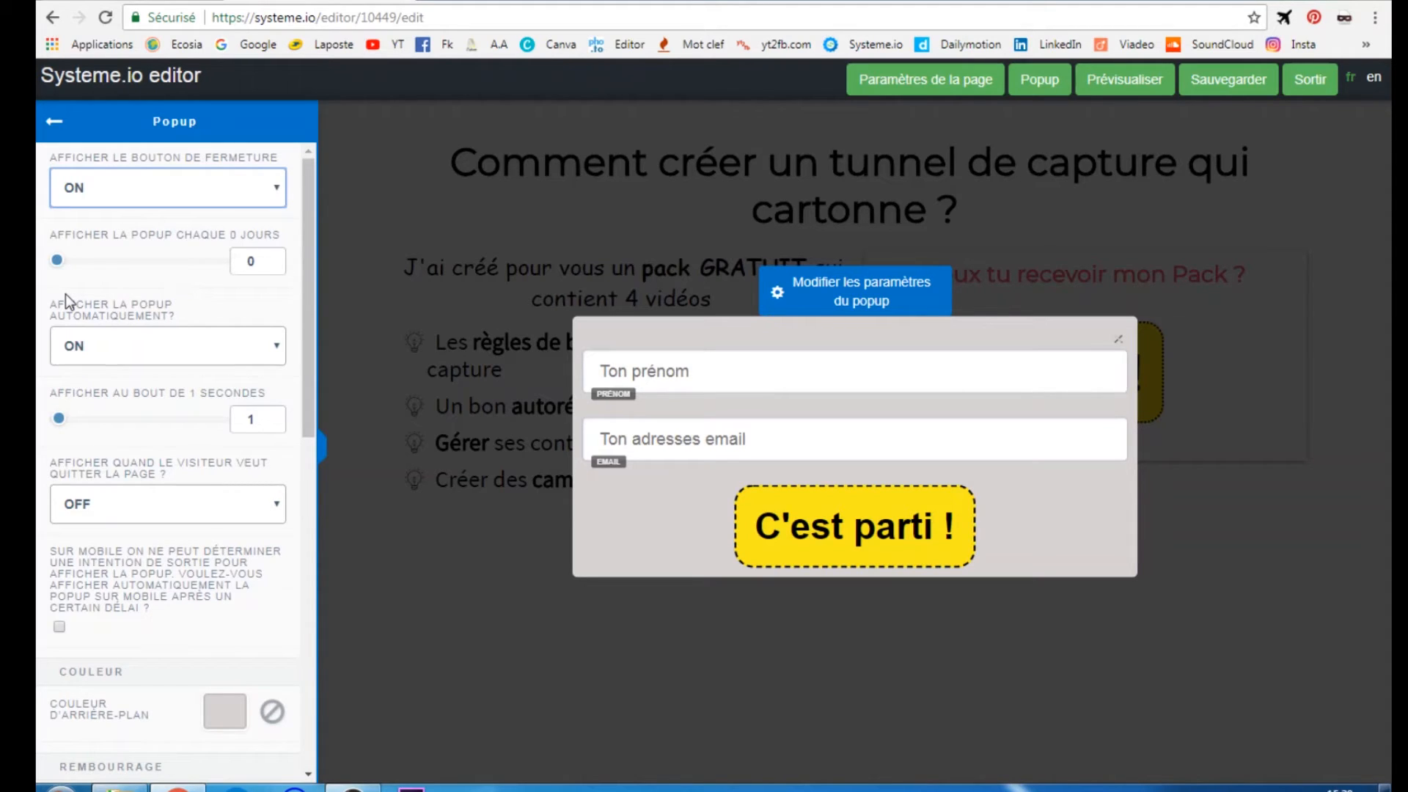
pyautogui.scroll(-10, 44, 367)
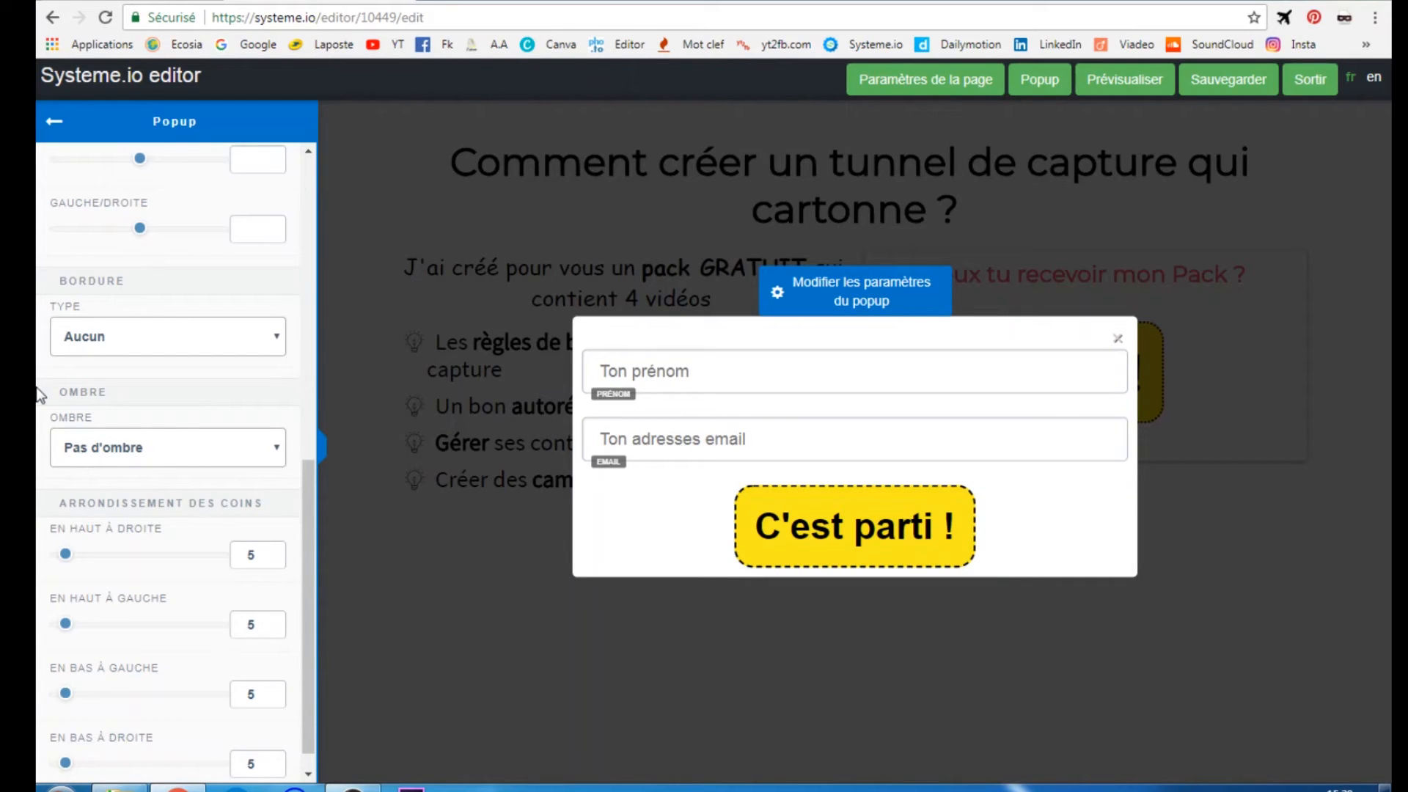
pyautogui.click(168, 448)
pyautogui.click(151, 486)
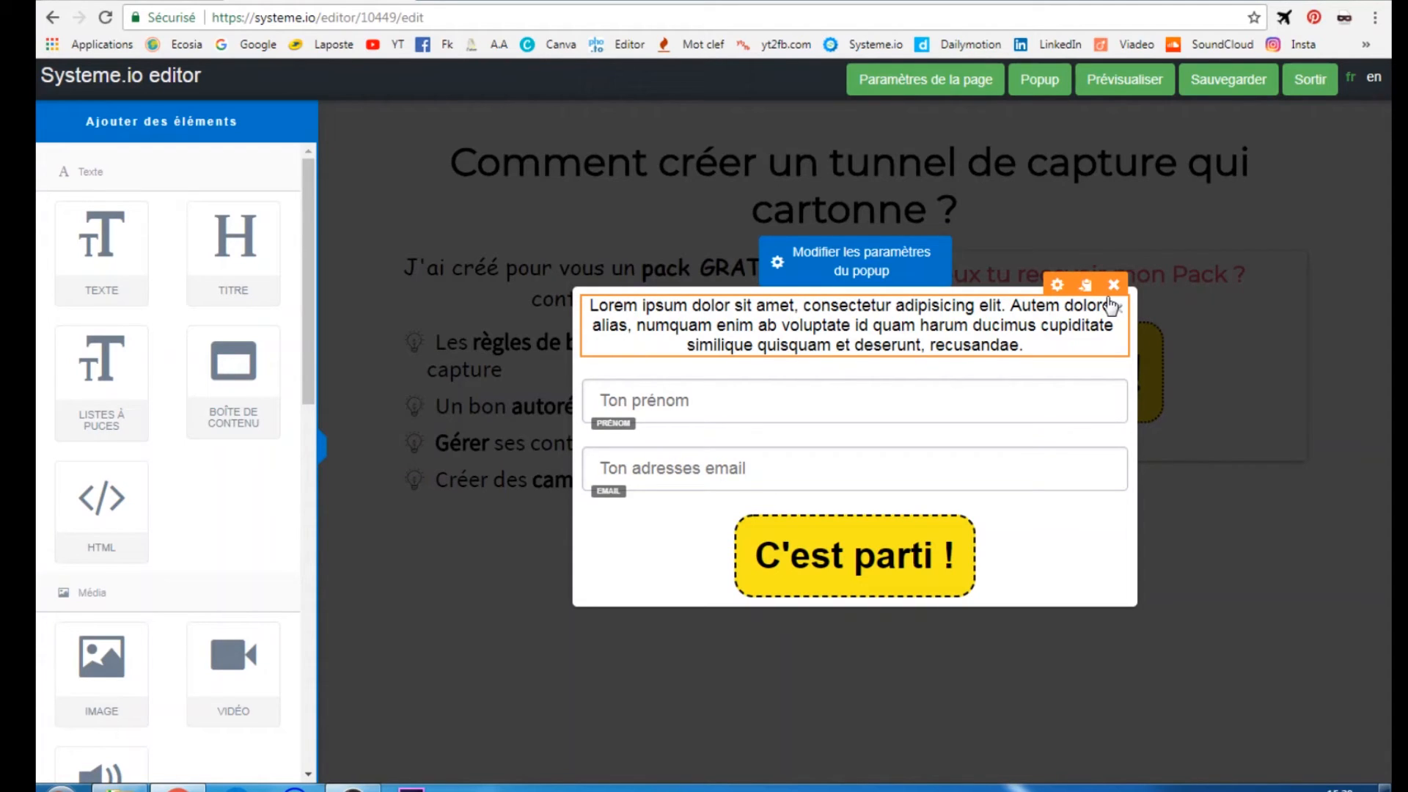
# - Replace the popup's placeholder text block with a headline reading "Où doit on envoyer le Pack ?"
pyautogui.click(1113, 286)
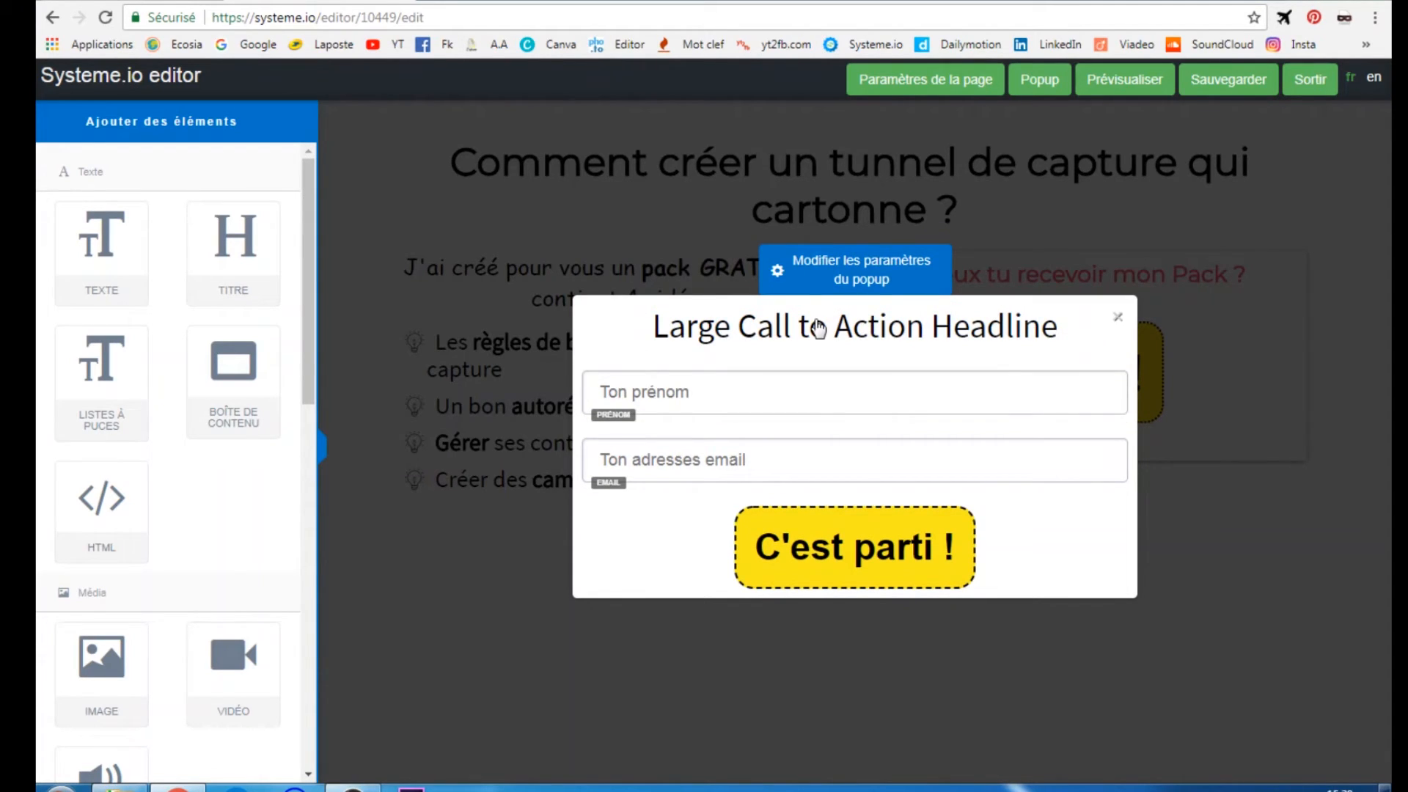
pyautogui.tripleClick(818, 329)
pyautogui.write('O')
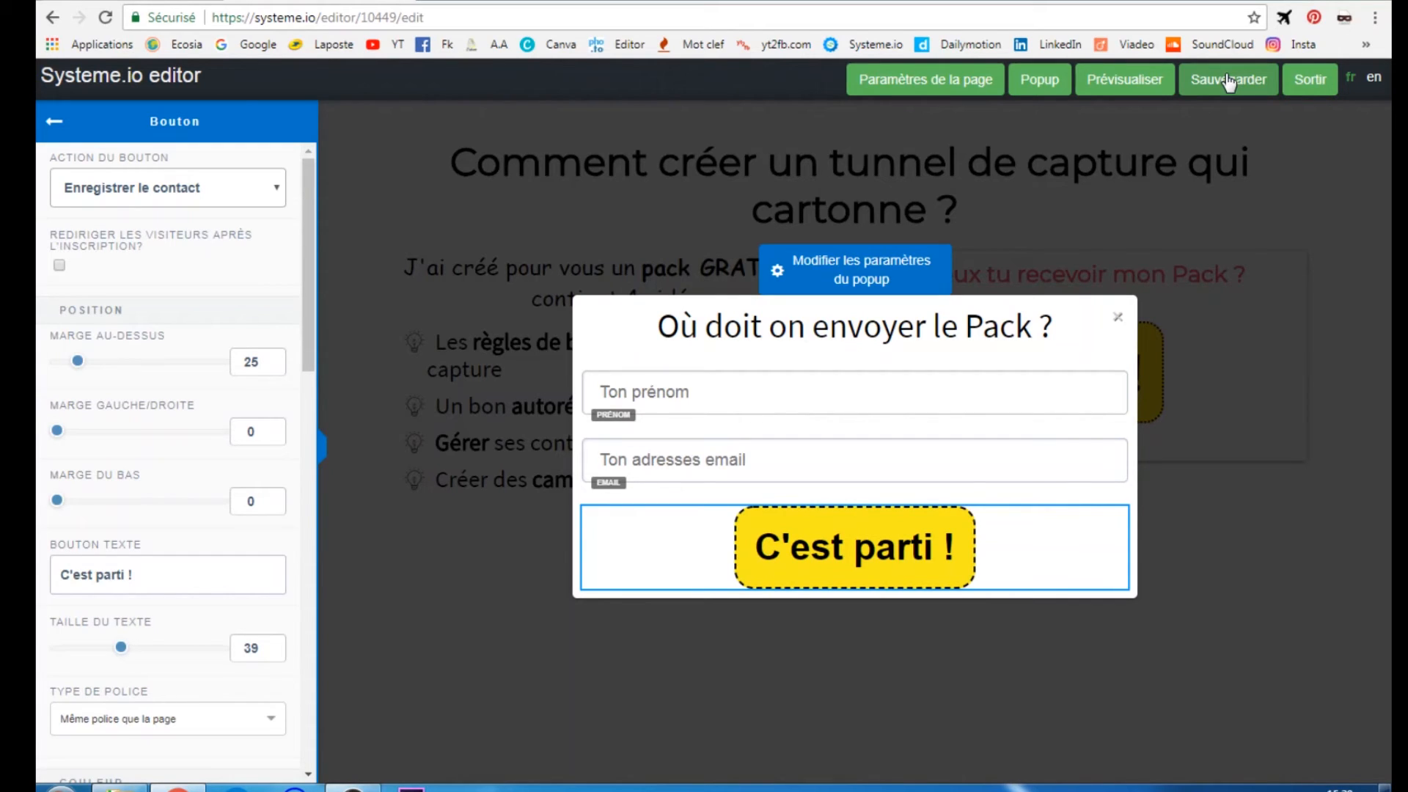
# - Save the page and reopen the popup for editing
pyautogui.click(1229, 81)
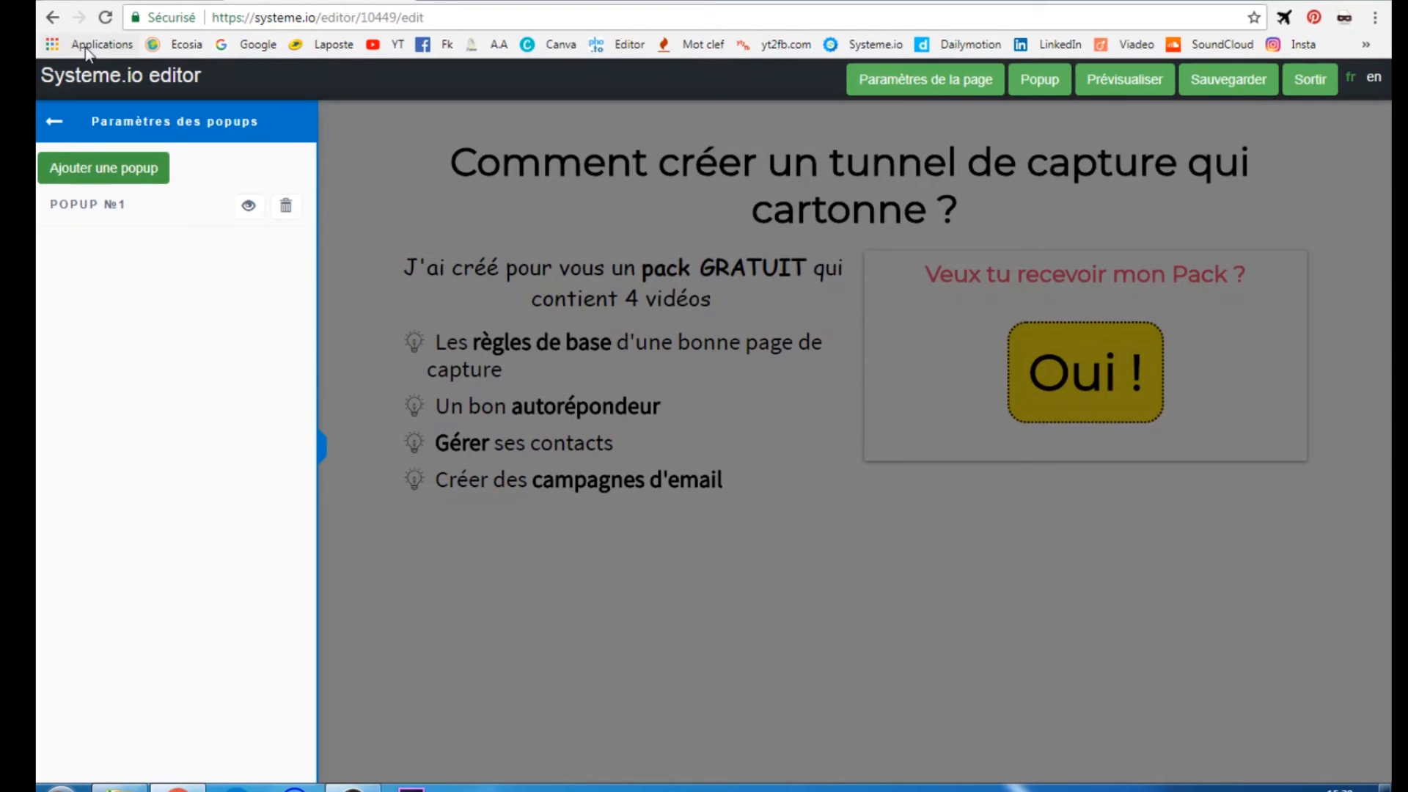
pyautogui.click(983, 177)
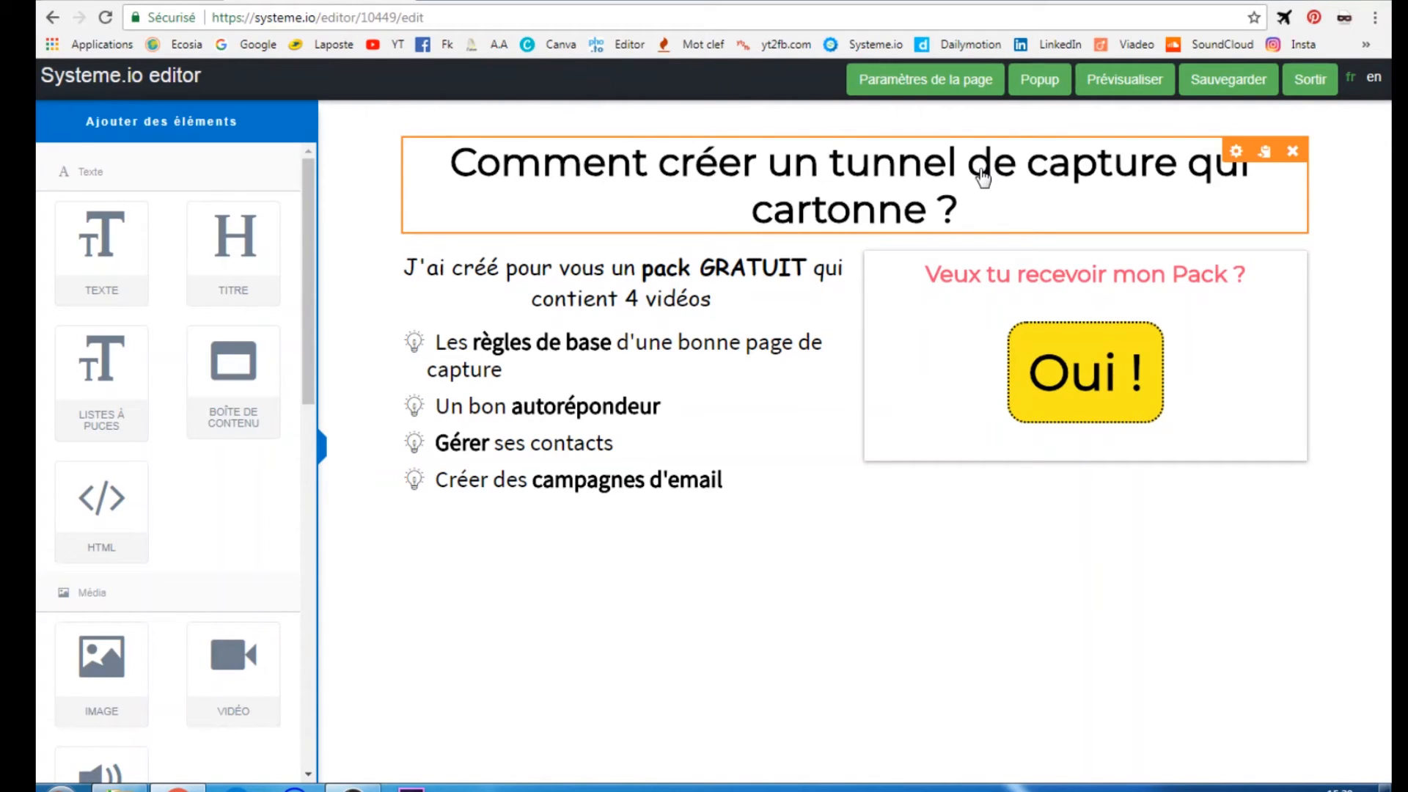
pyautogui.click(1039, 81)
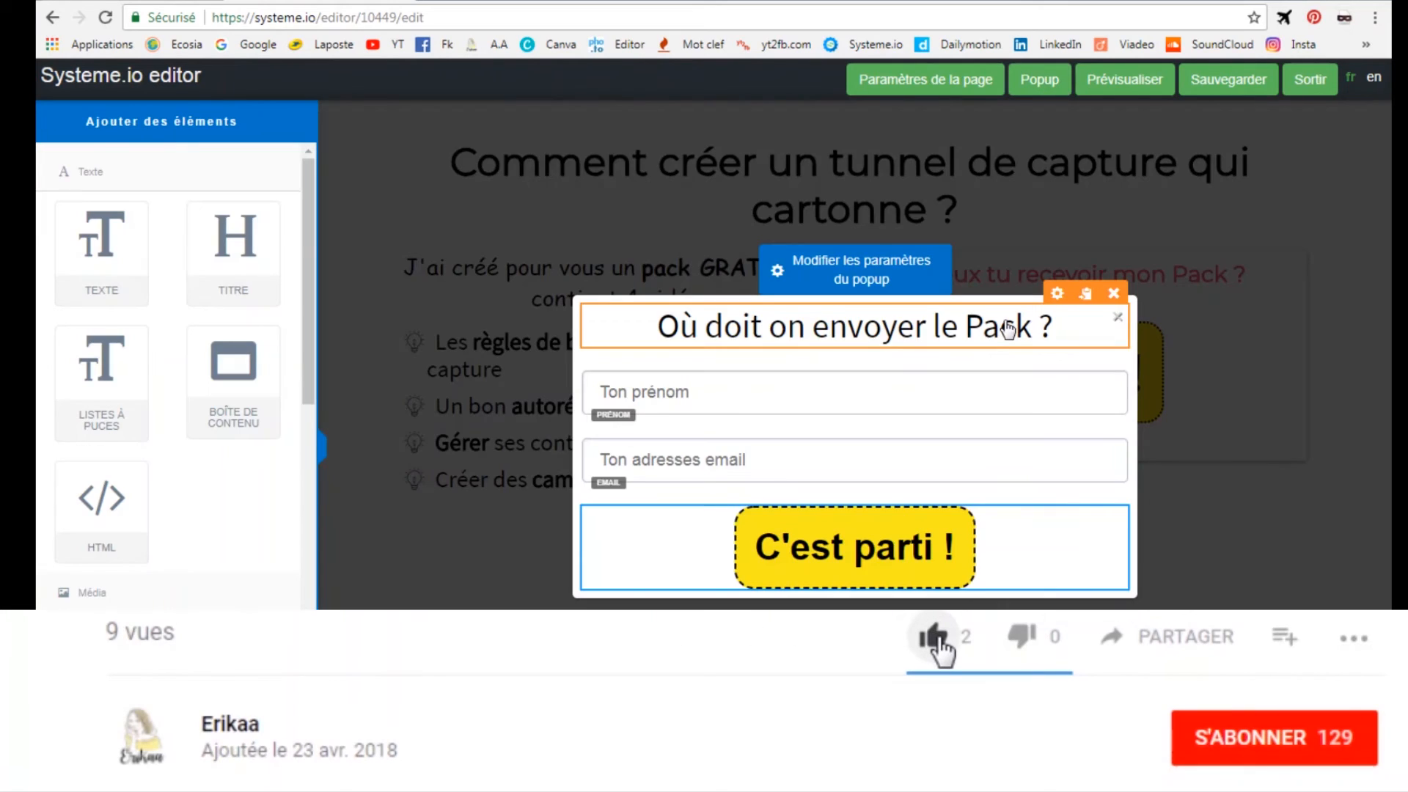
pyautogui.click(938, 645)
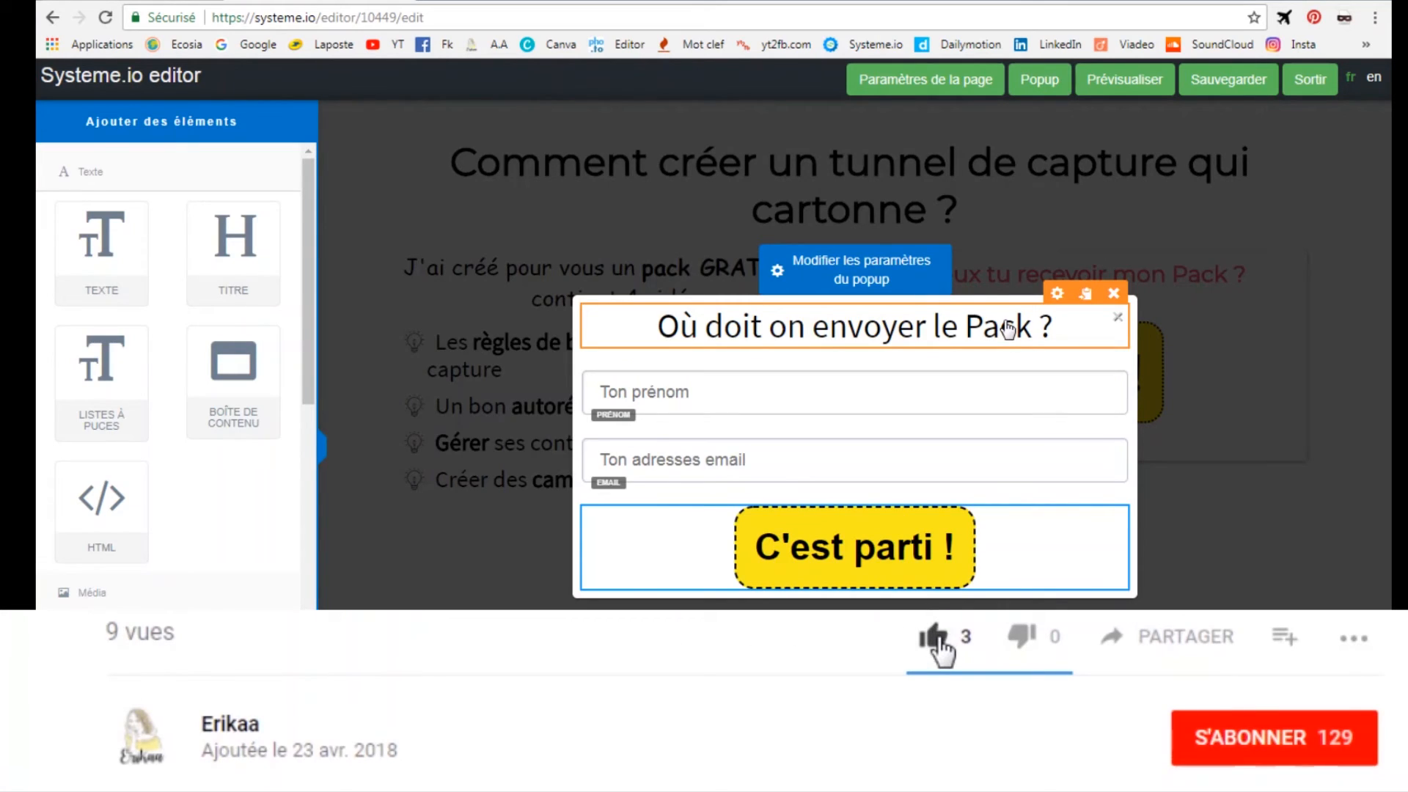
pyautogui.click(1221, 735)
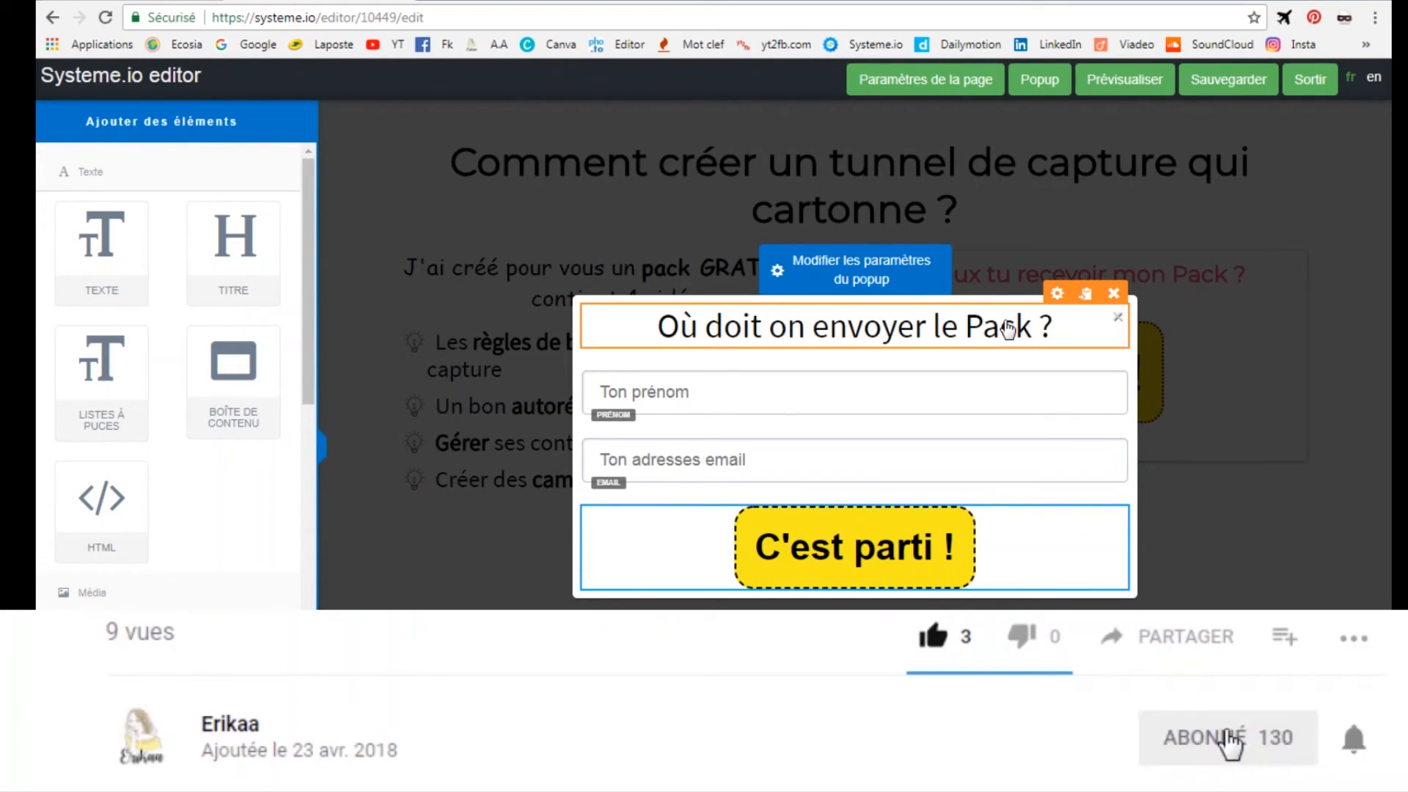
pyautogui.click(1350, 748)
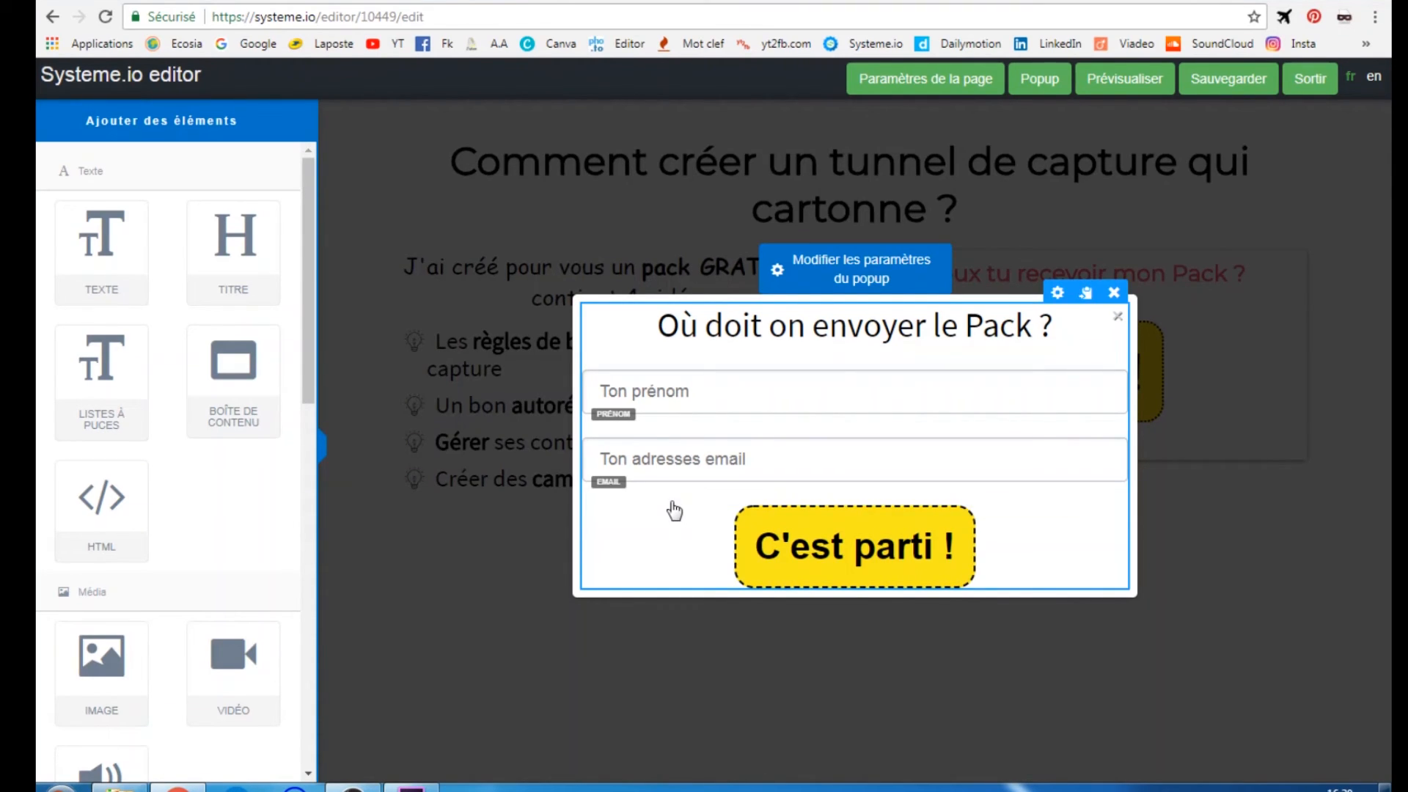
# - Add a consent checkbox to the popup between the email field and the "C'est parti !" button
pyautogui.scroll(-1, 144, 447)
pyautogui.scroll(-5, 144, 447)
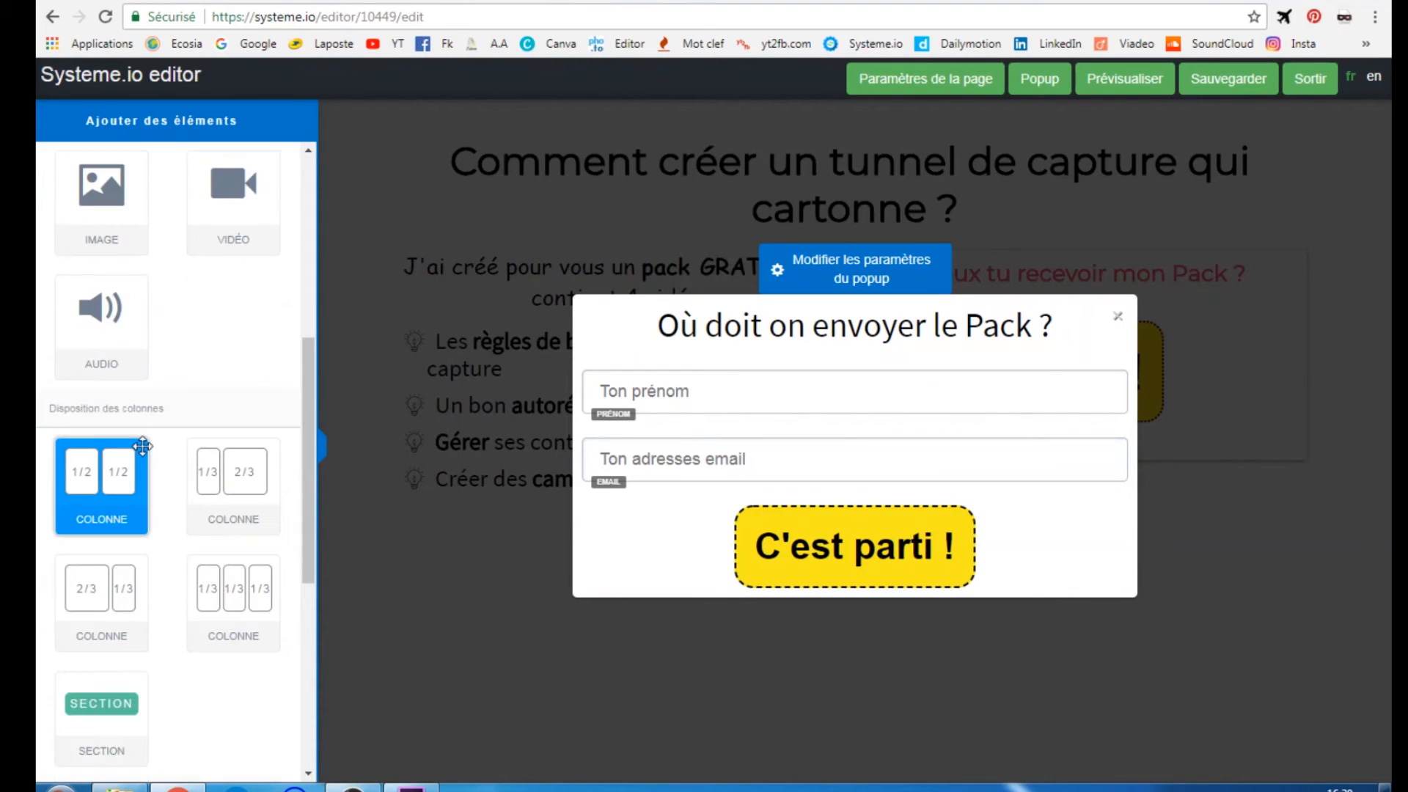
pyautogui.scroll(-5, 142, 446)
pyautogui.moveTo(234, 513); pyautogui.dragTo(714, 495)
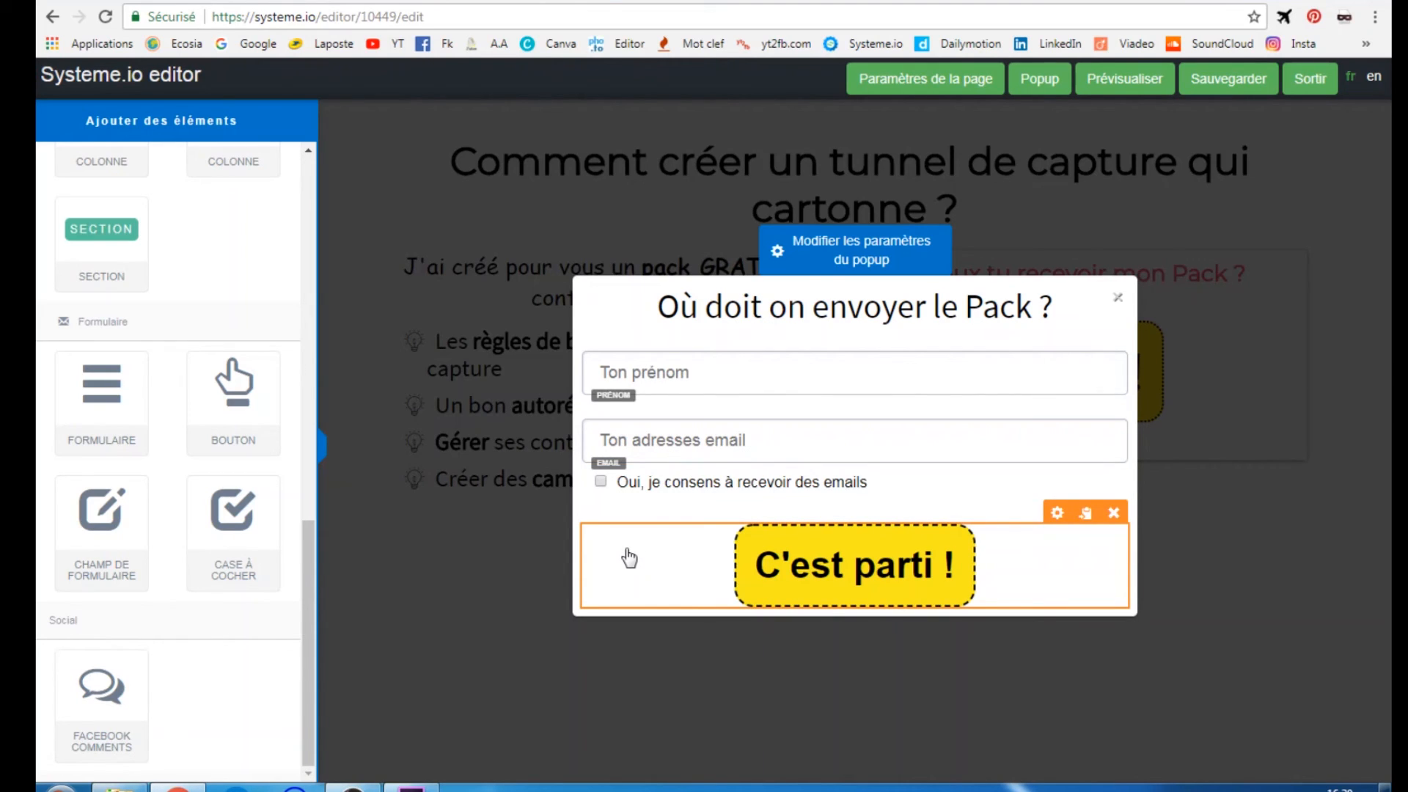
# - Exit the editor and select the Test page's URL in the list of capture pages
pyautogui.click(1303, 89)
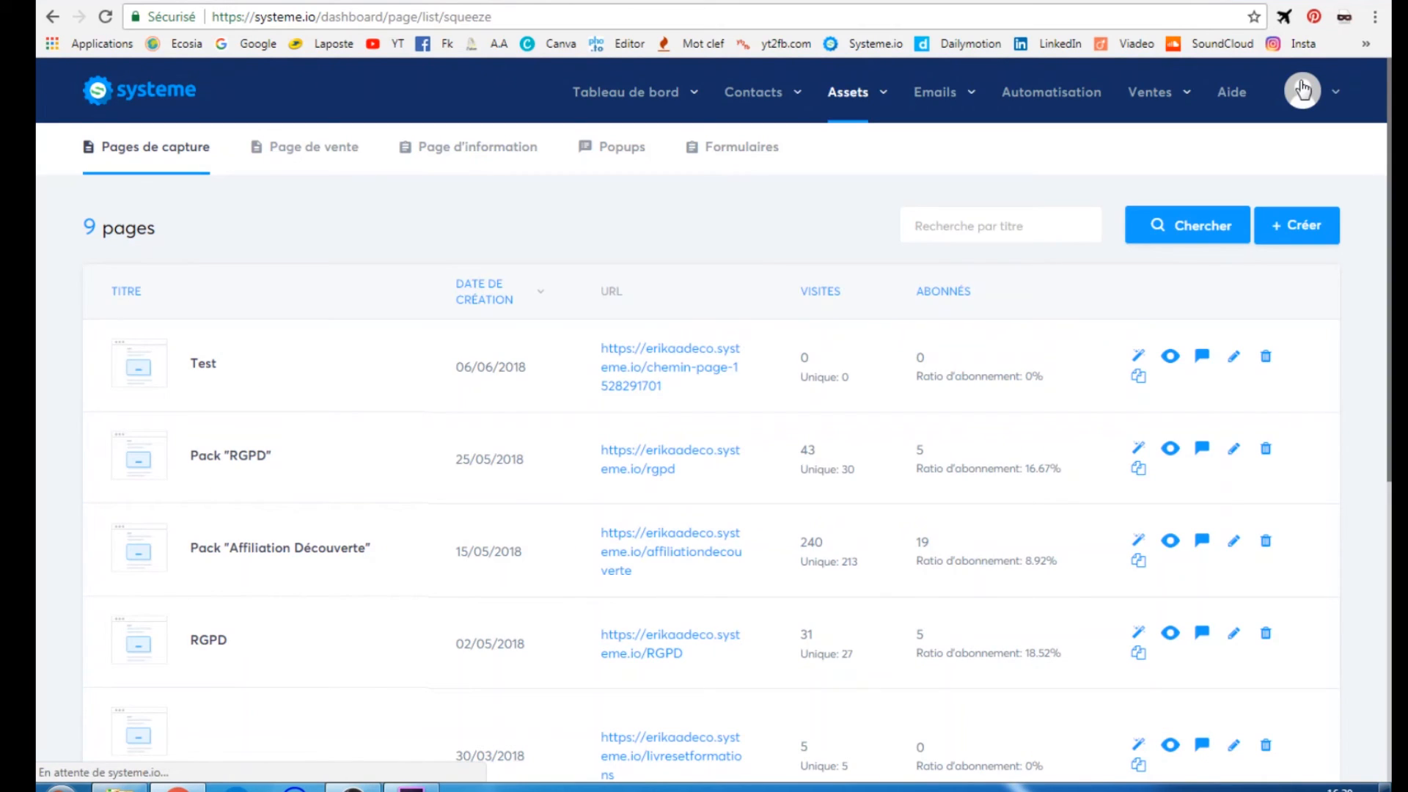
pyautogui.tripleClick(640, 357)
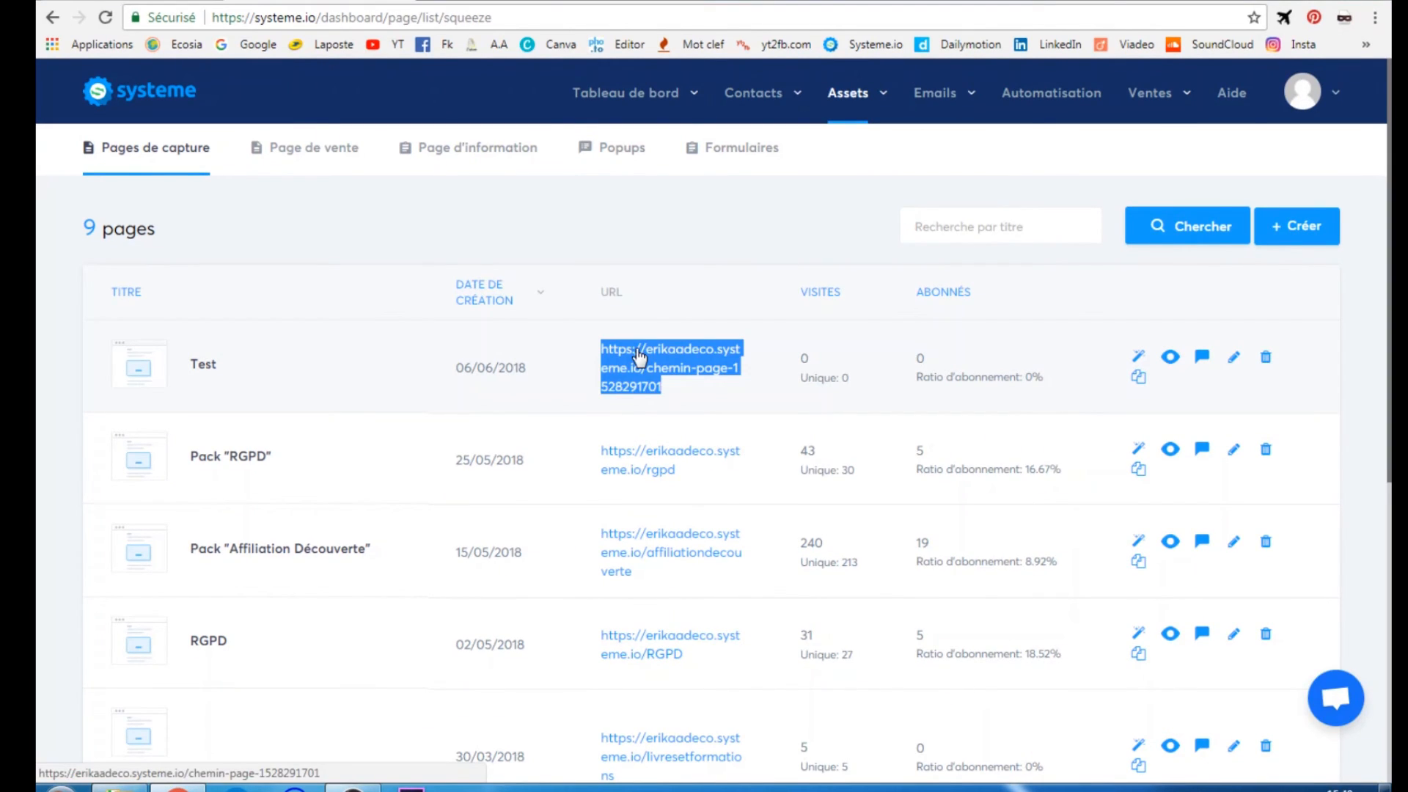